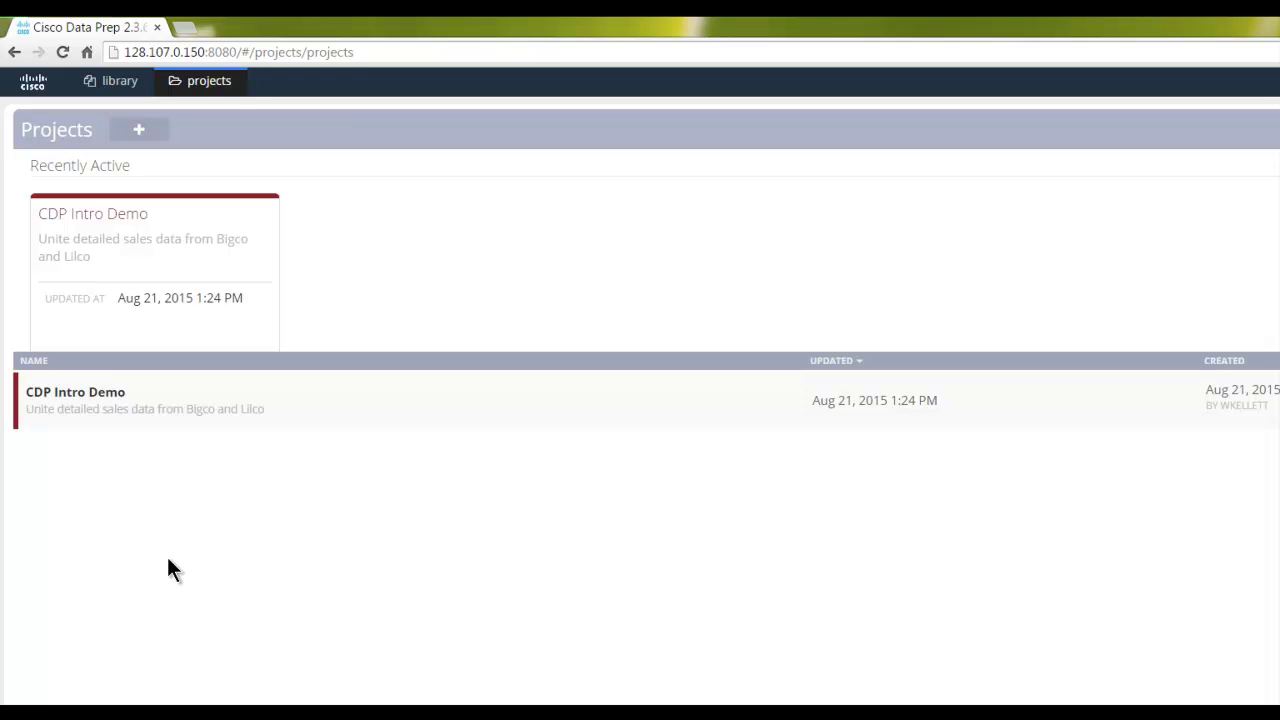
- Upload the local file CDPDemo_Bigco_Sales from the Downloads folder to the library
click(112, 88)
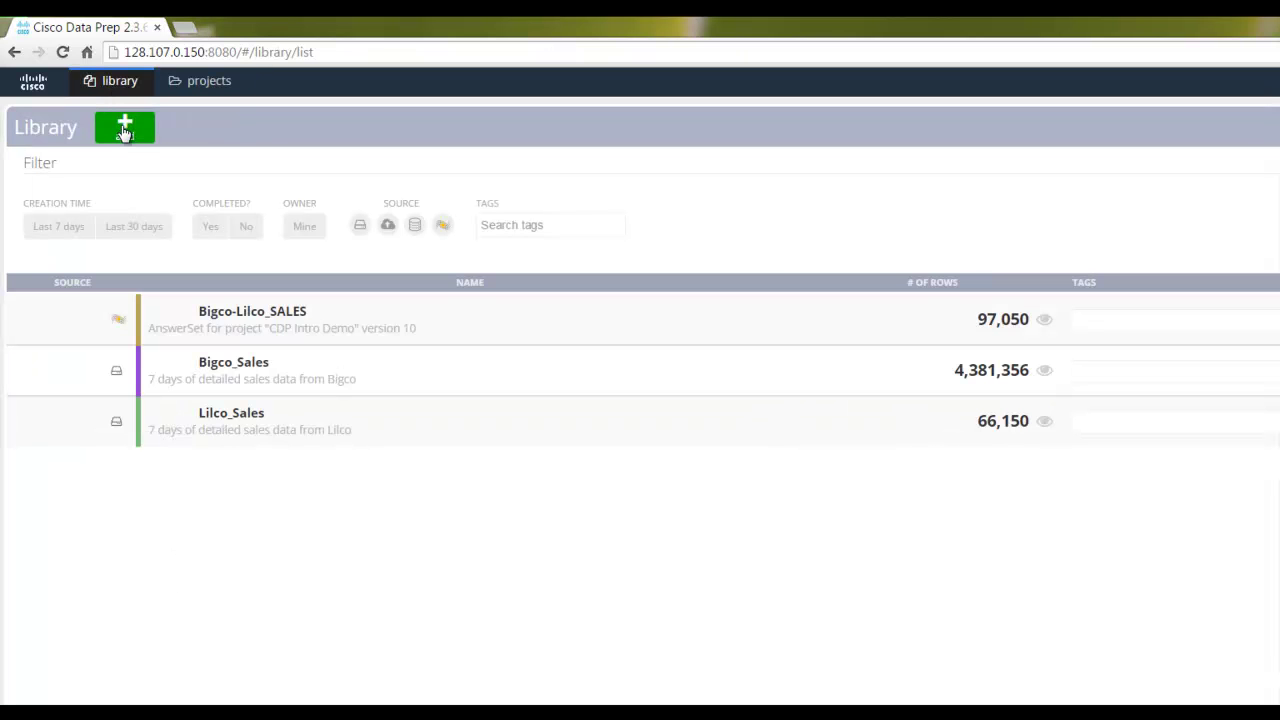
click(124, 130)
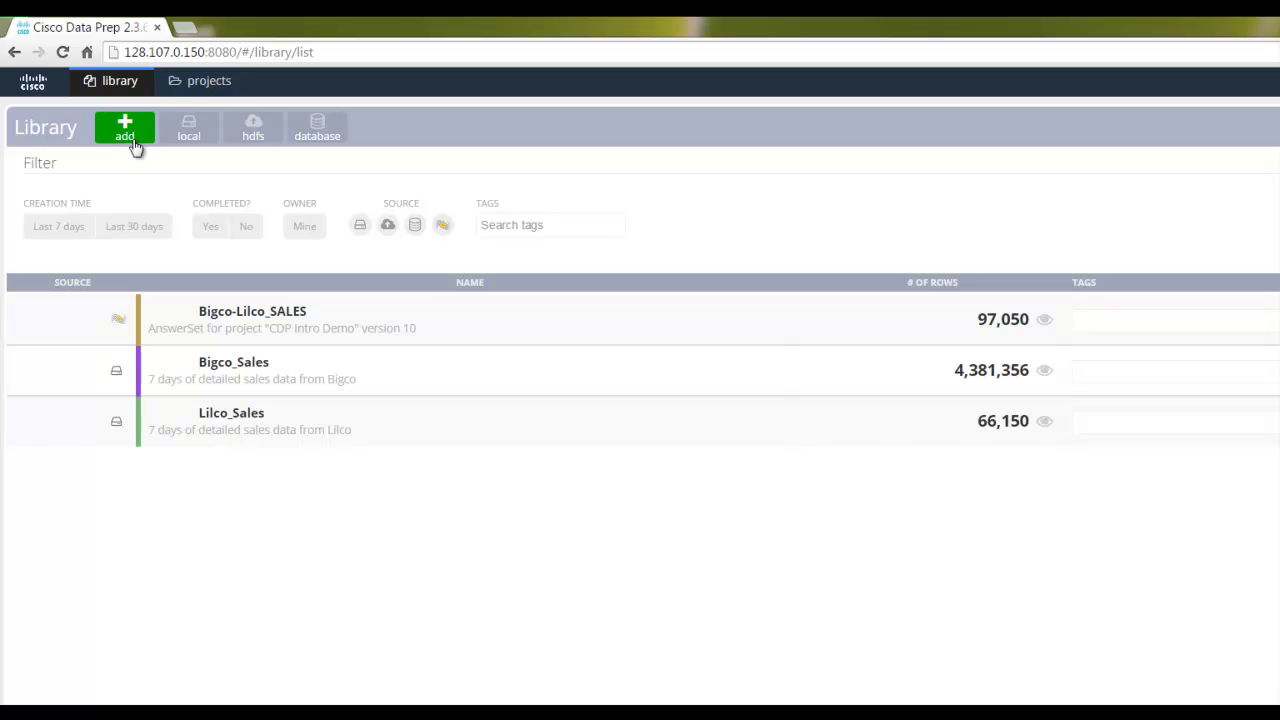
click(190, 135)
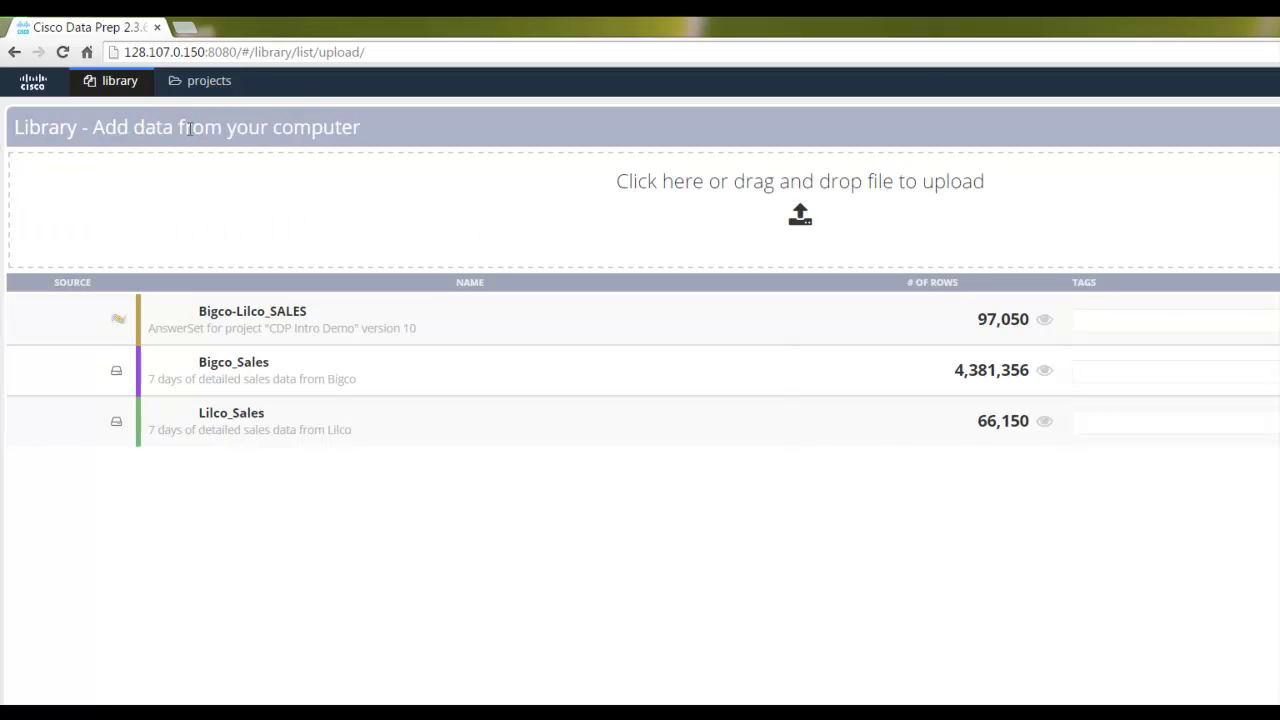
click(176, 240)
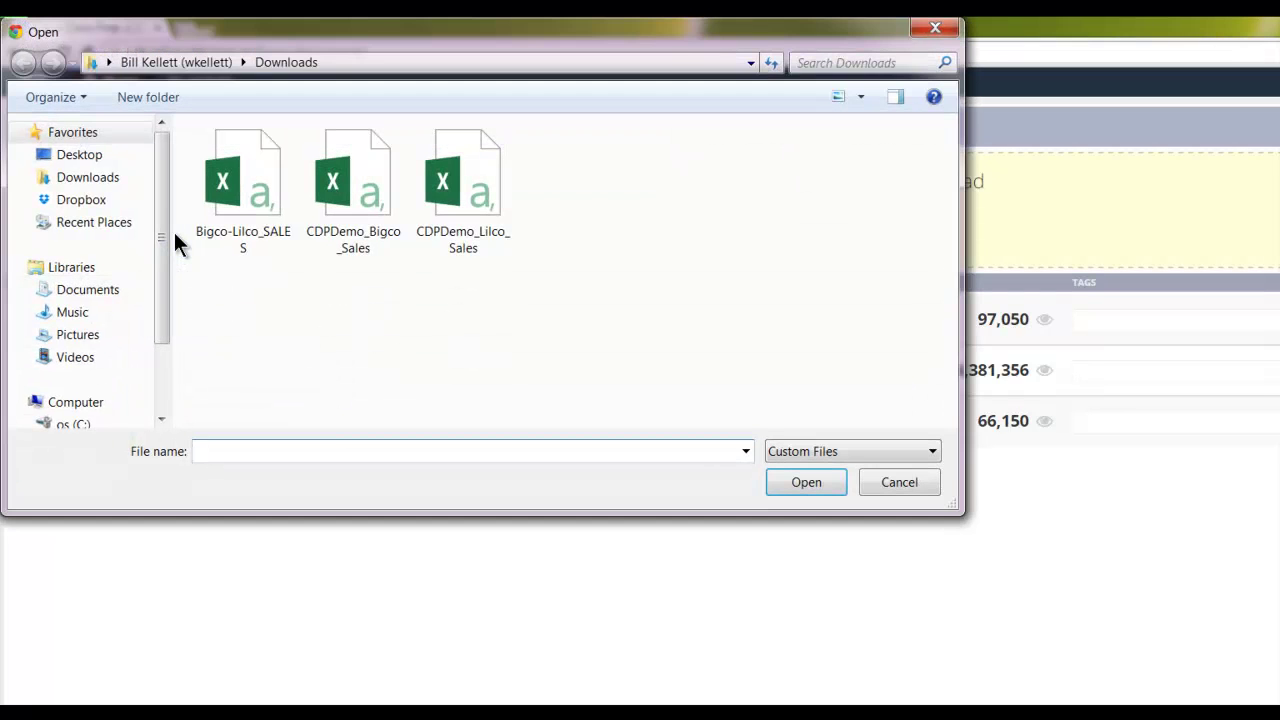
click(336, 195)
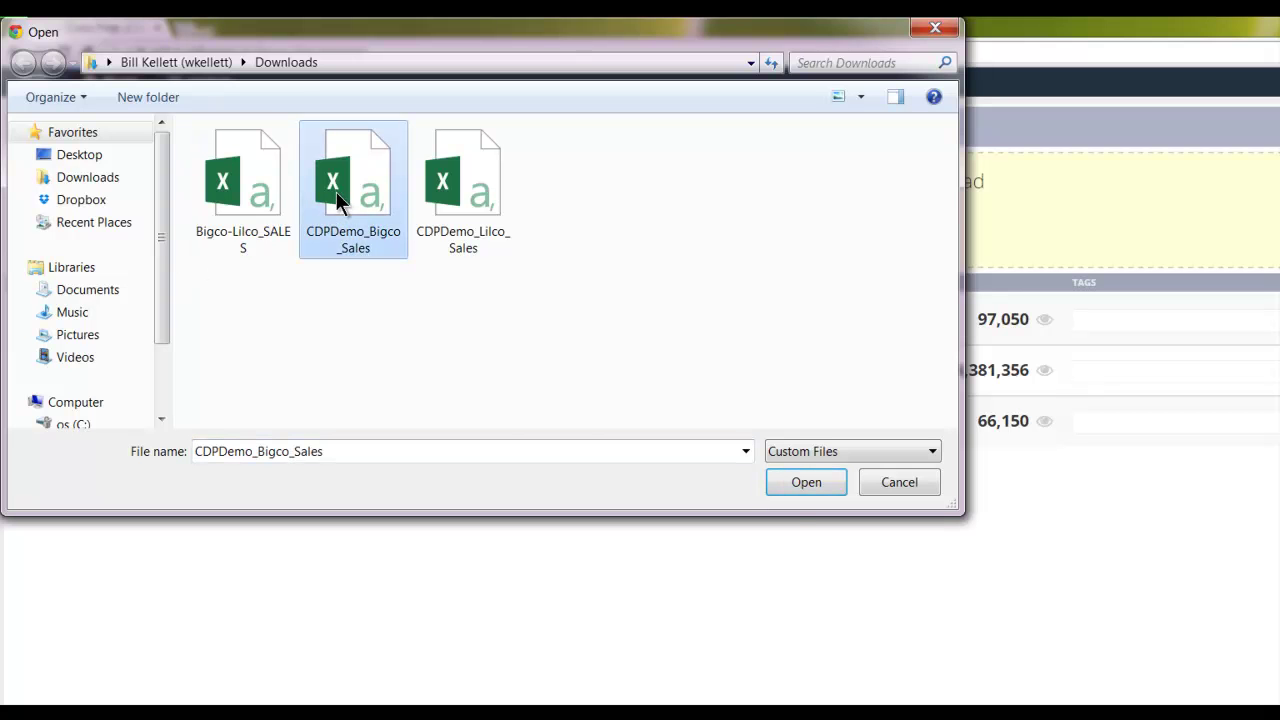
click(789, 488)
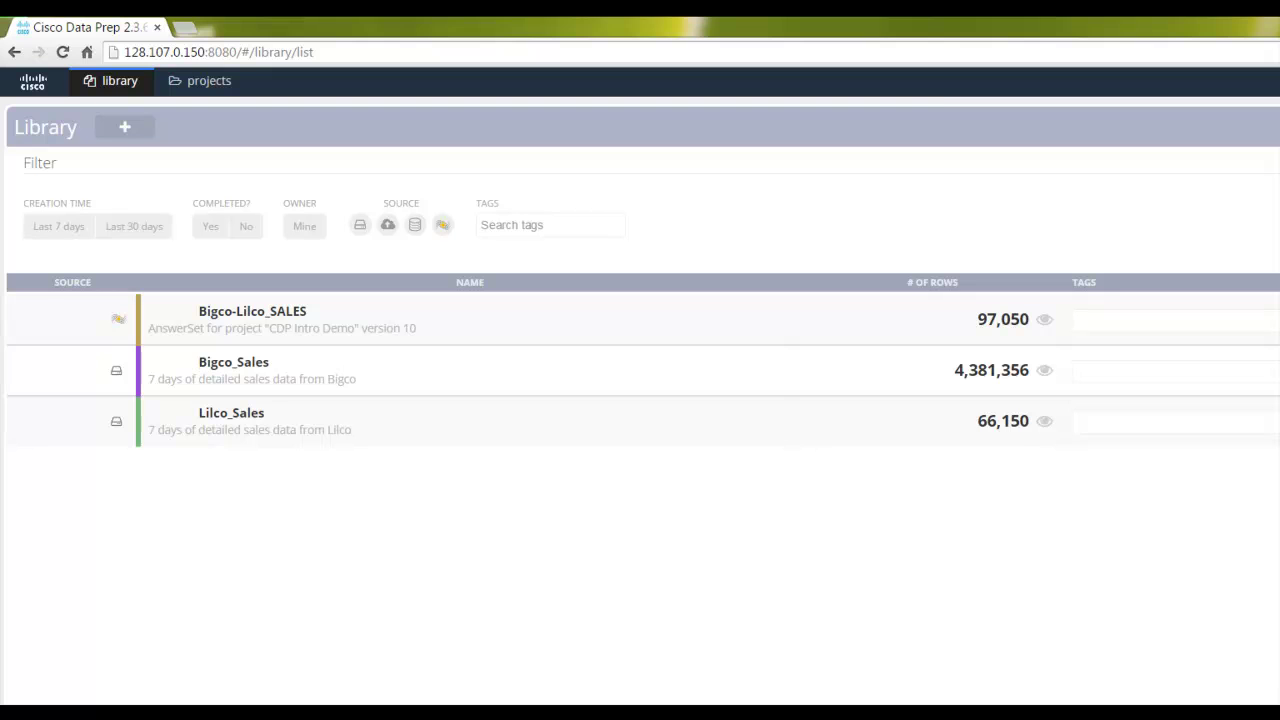
- Create a new project named Demo with the description "My Demo", save it and open it
click(199, 85)
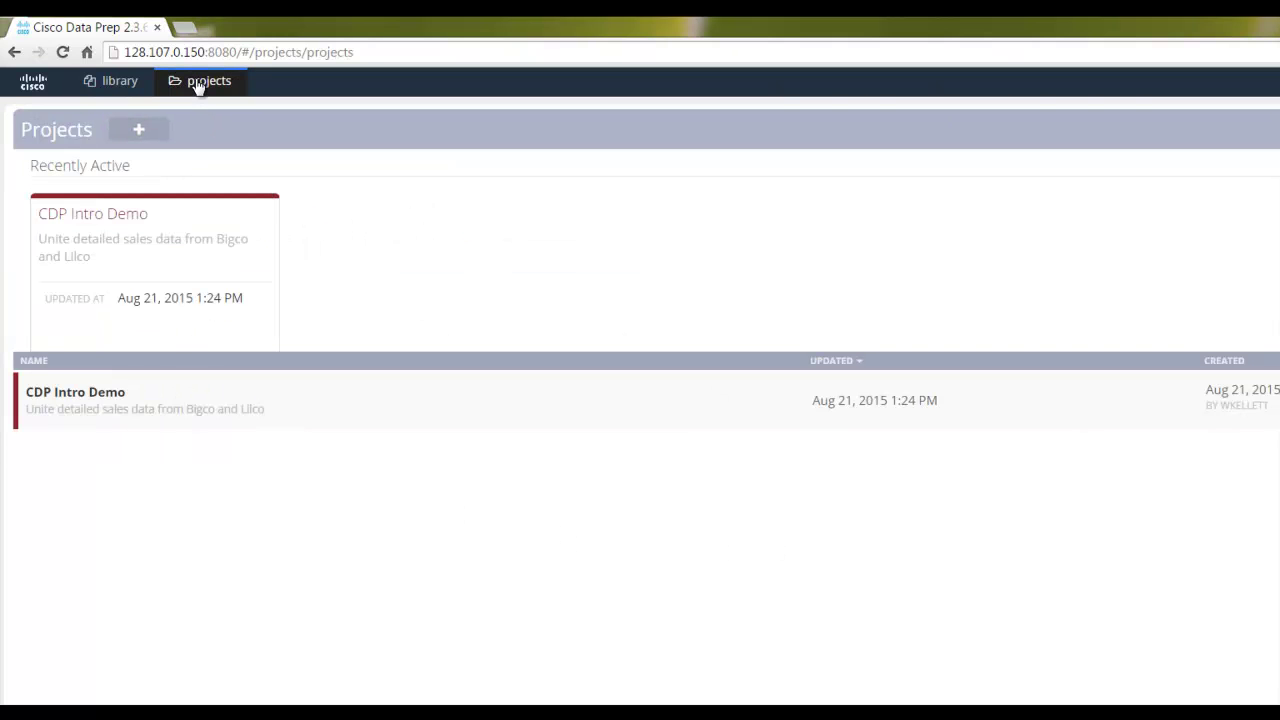
click(138, 130)
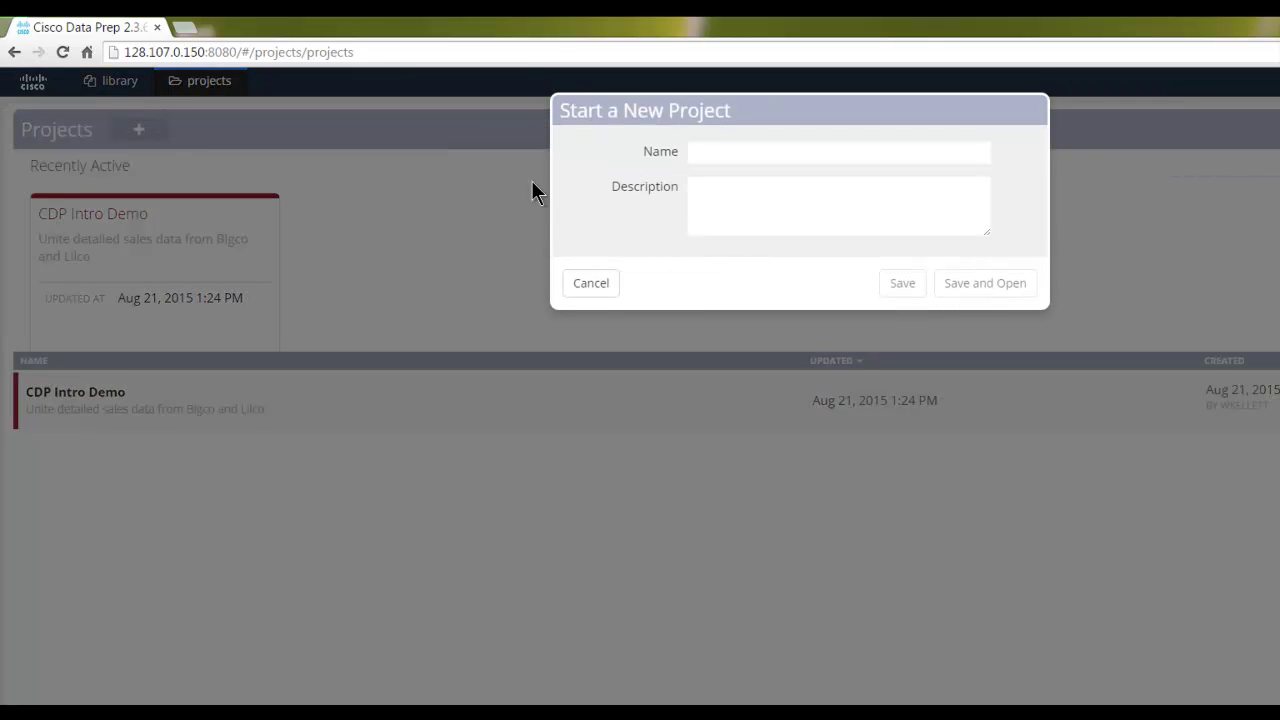
click(702, 157)
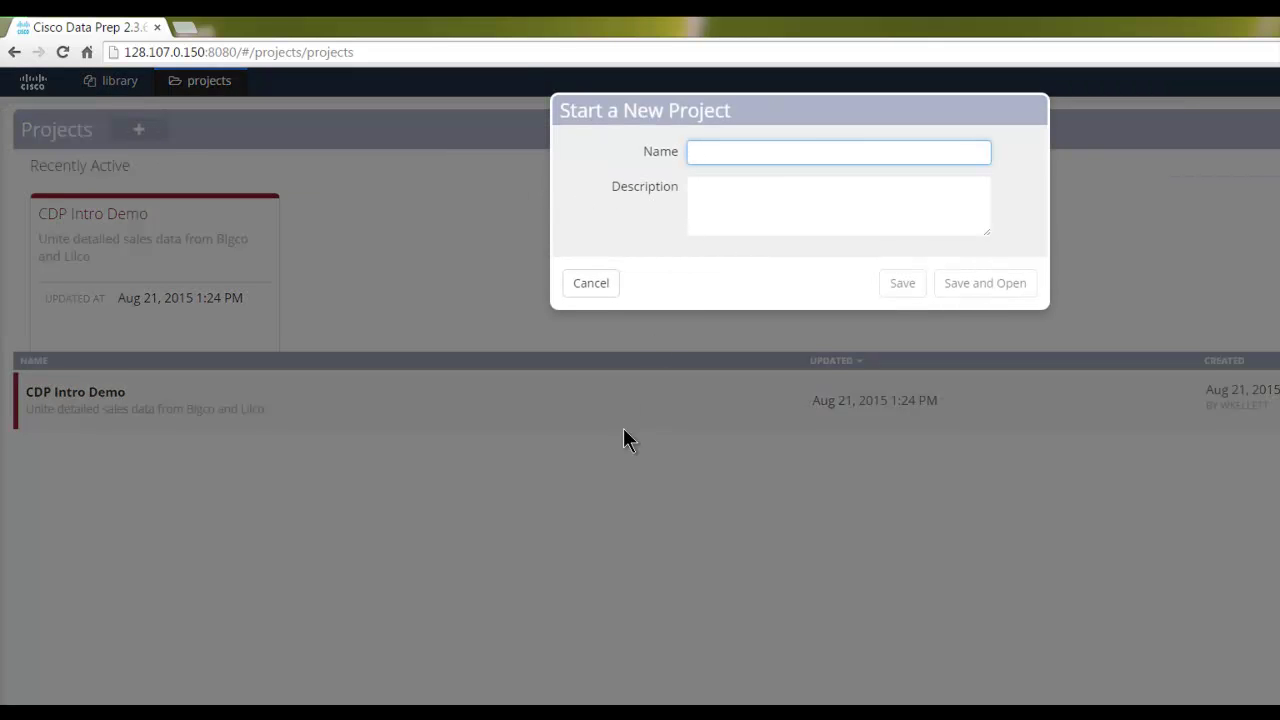
text(Demo)
key(Tab)
text(My Demo)
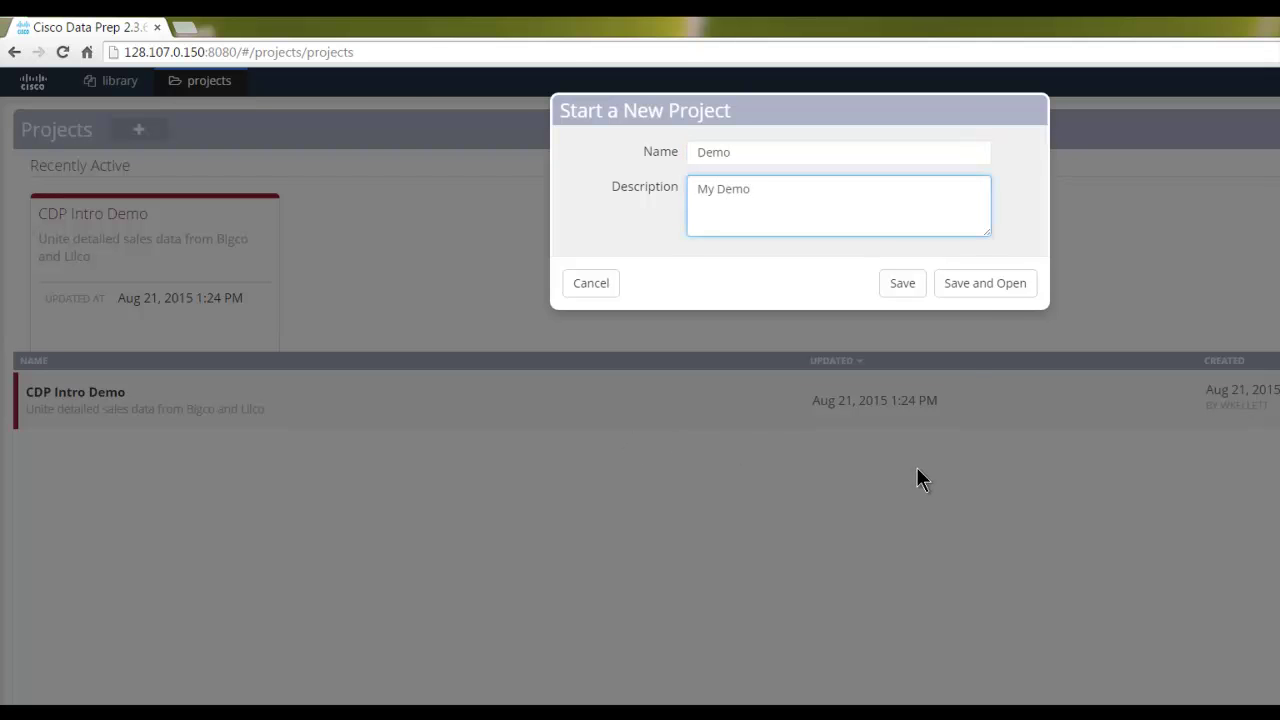
click(990, 288)
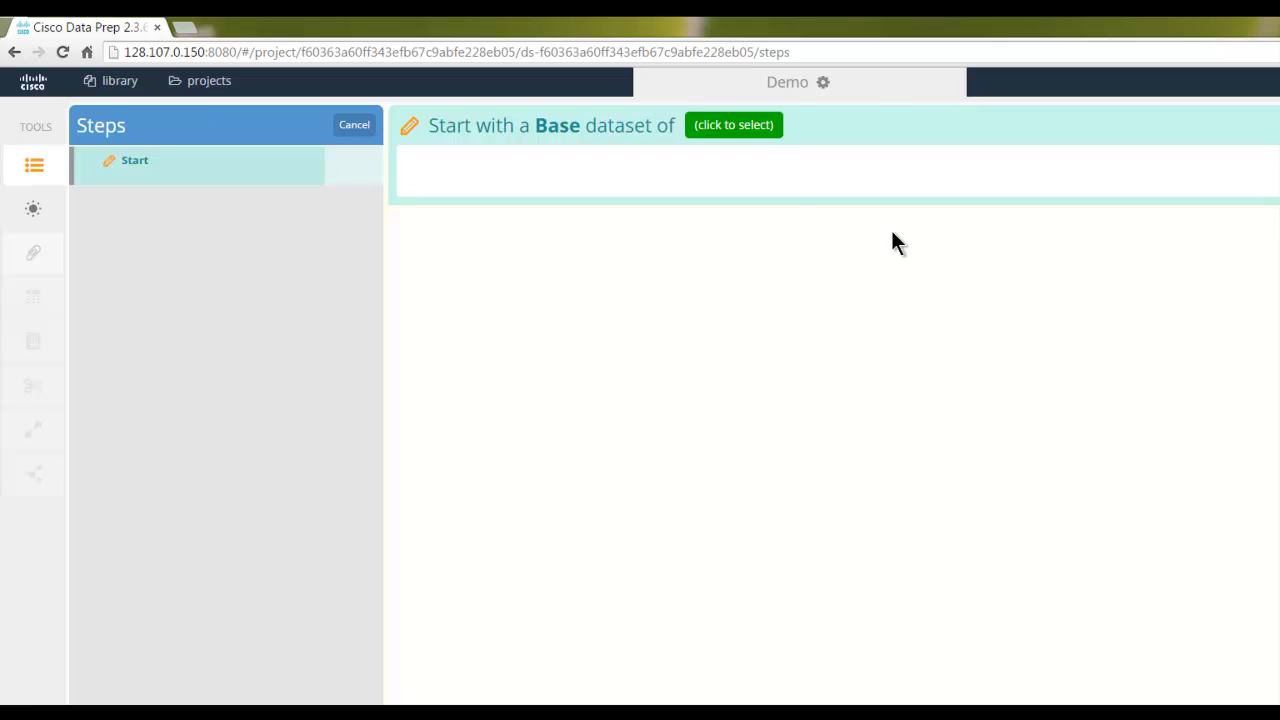
- Choose Bigco_Sales from the library as the project's base dataset and save the Start step
click(753, 130)
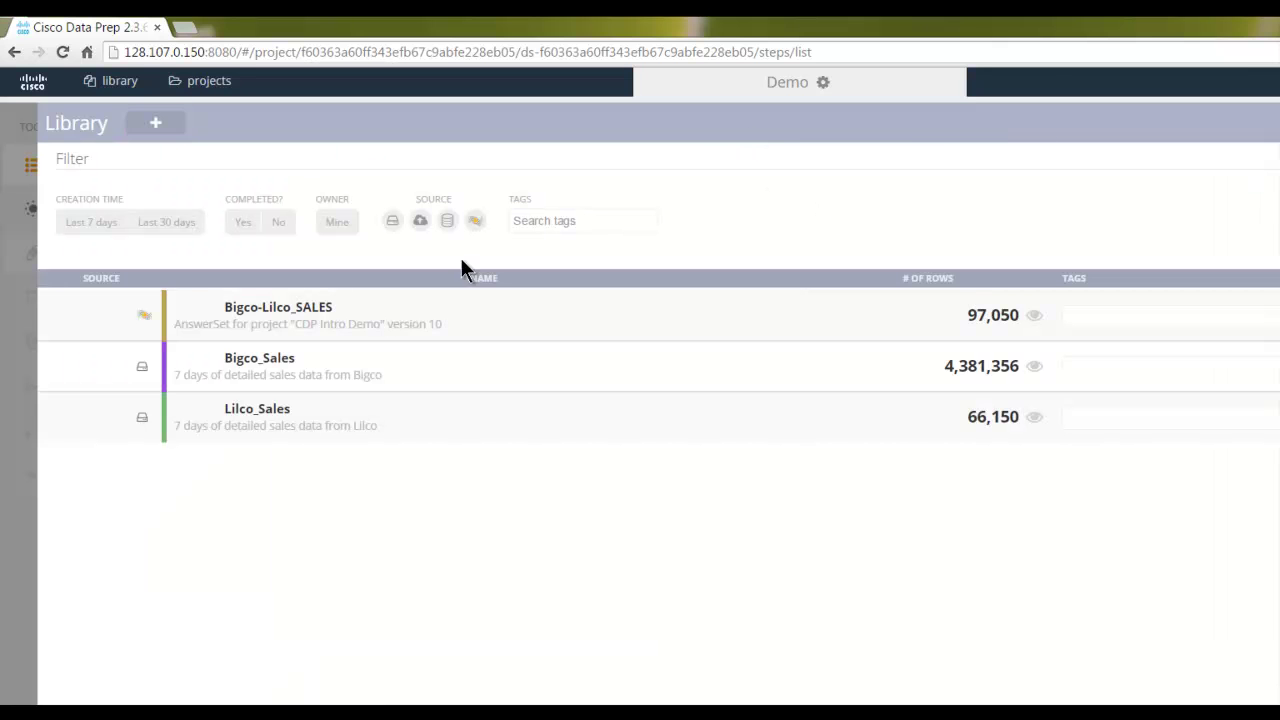
mouse_move(114, 368)
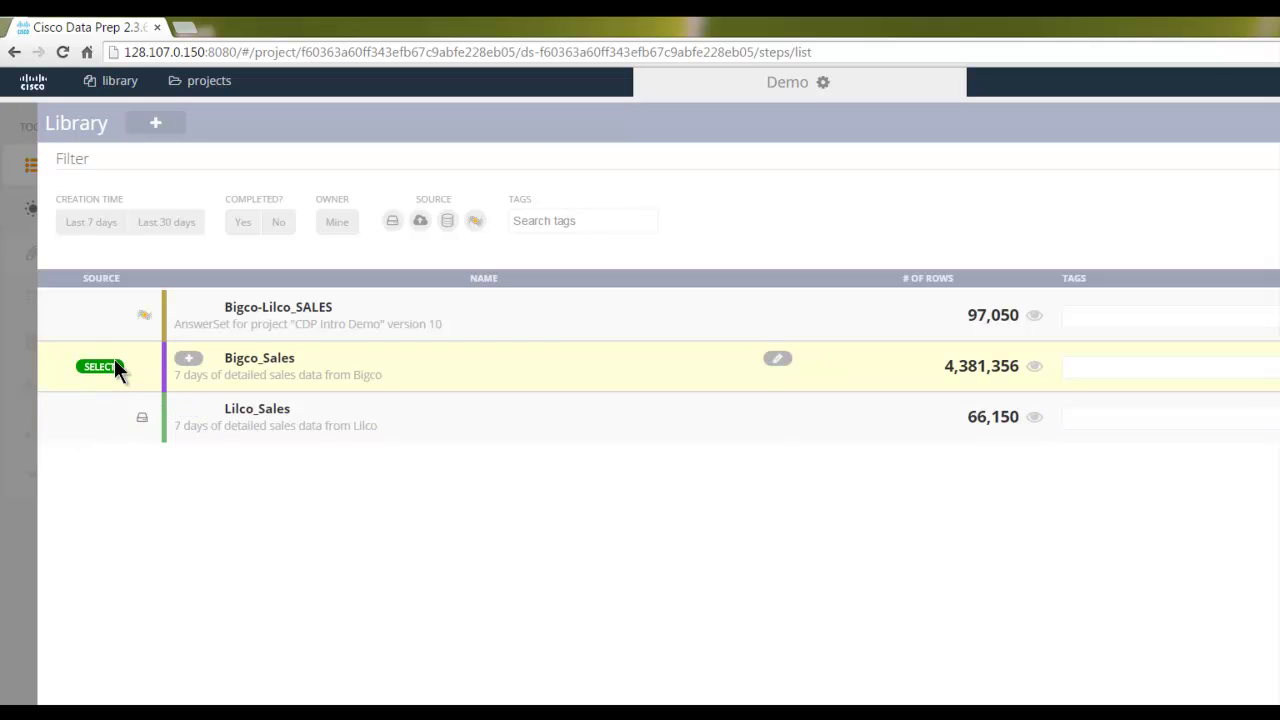
click(113, 366)
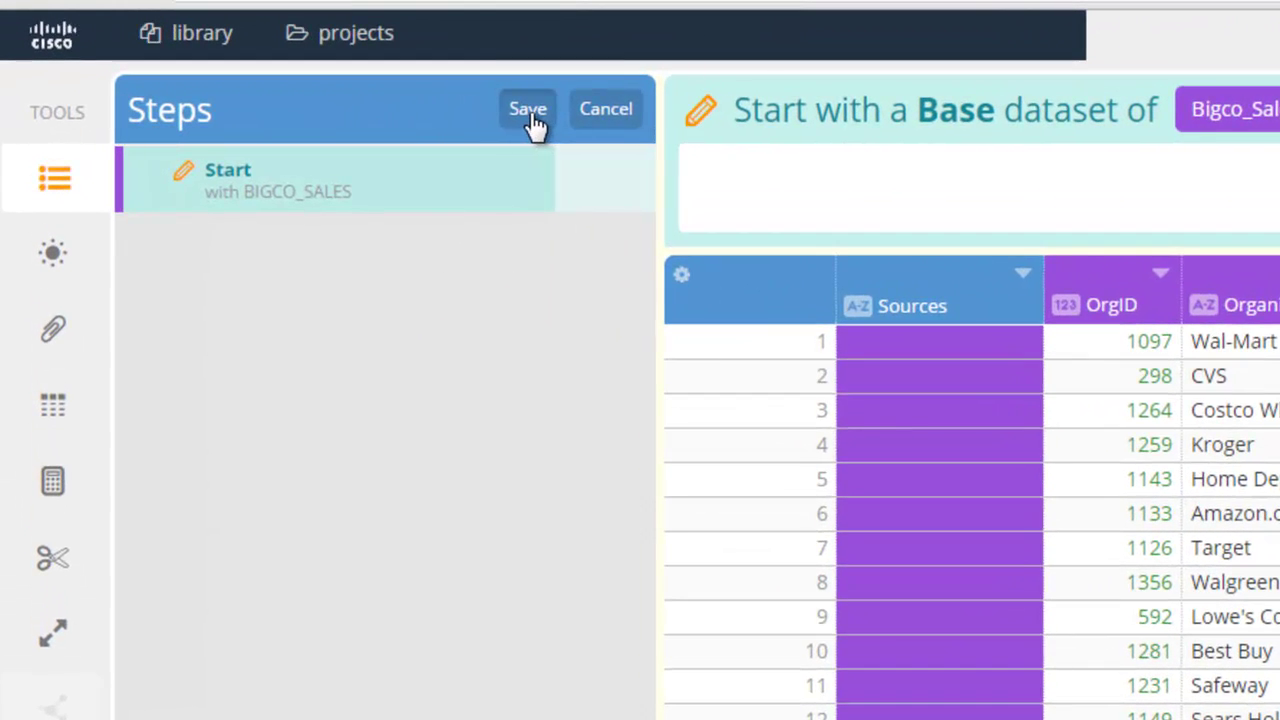
click(528, 112)
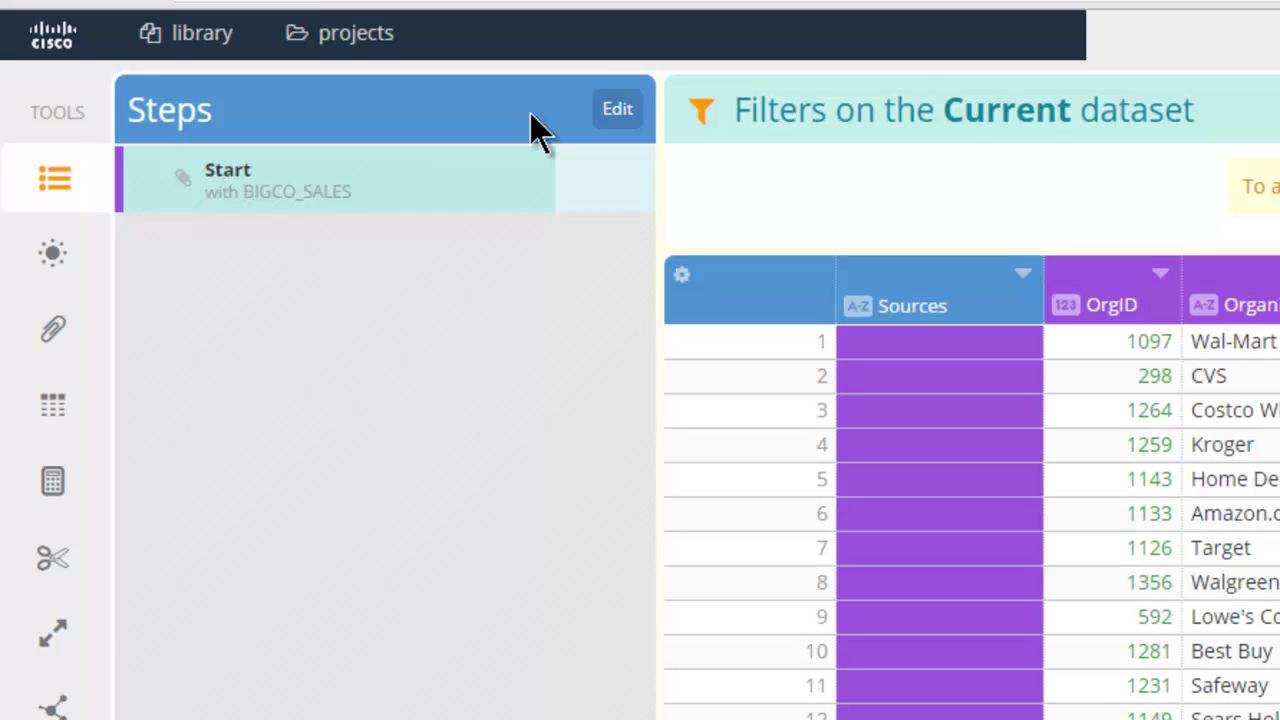
- Open the Start step and look through the columns of the Bigco_Sales dataset
click(513, 176)
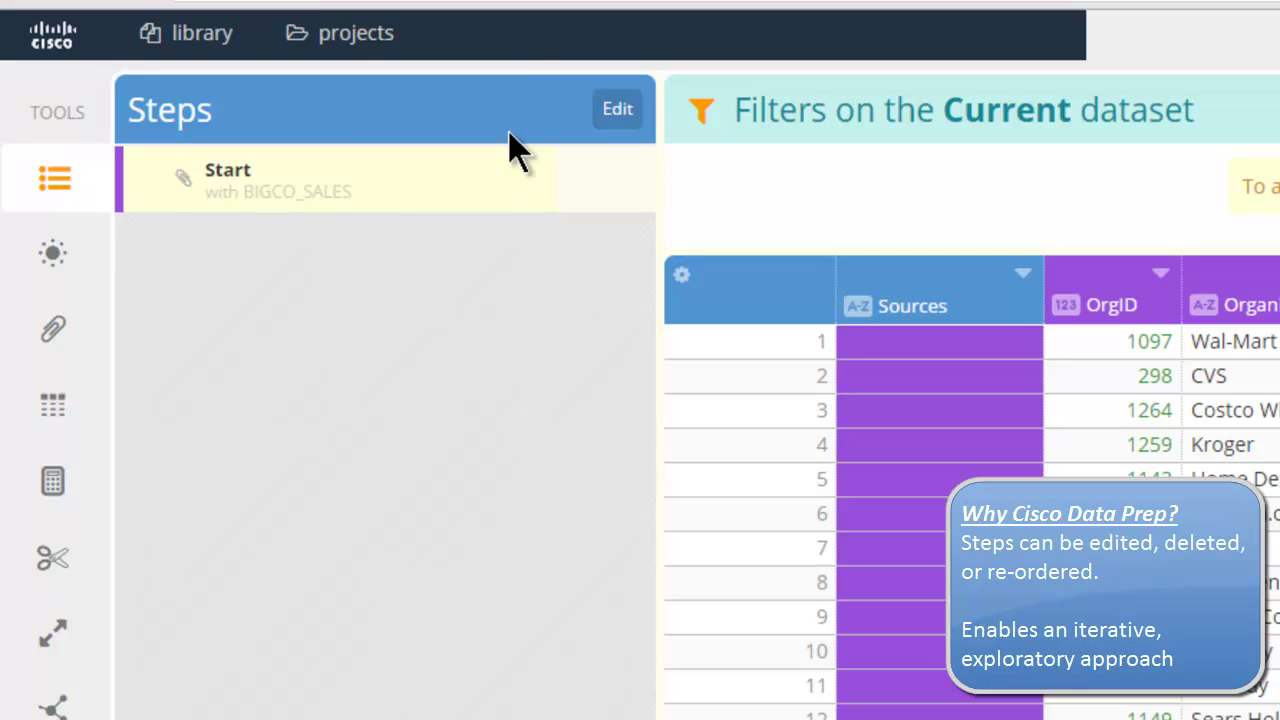
click(513, 180)
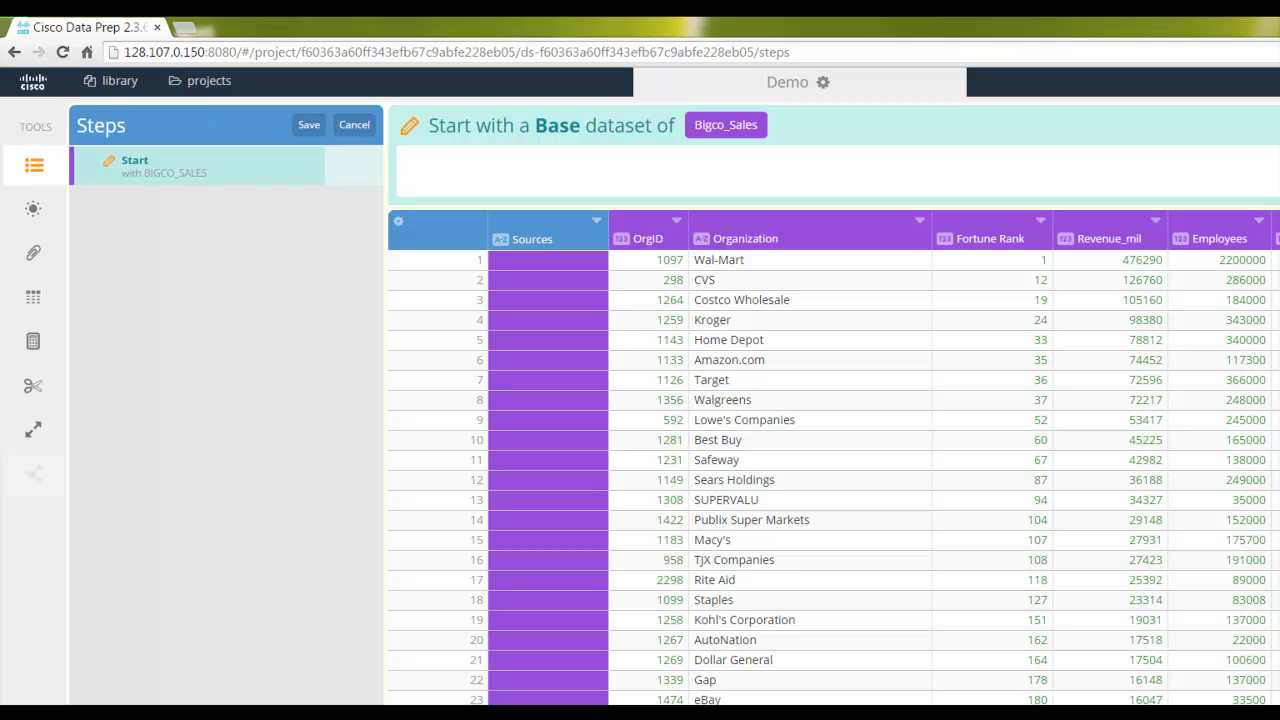
scroll(834, 460, right, 6)
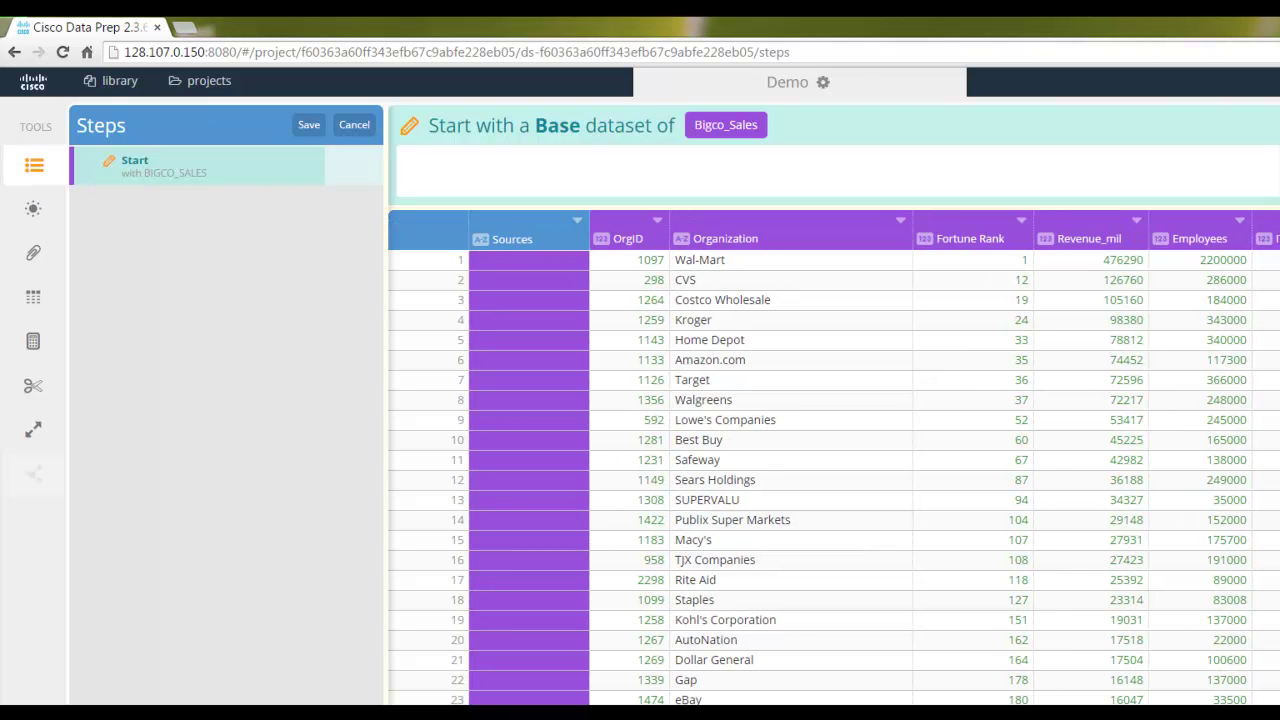
scroll(834, 460, right, 6)
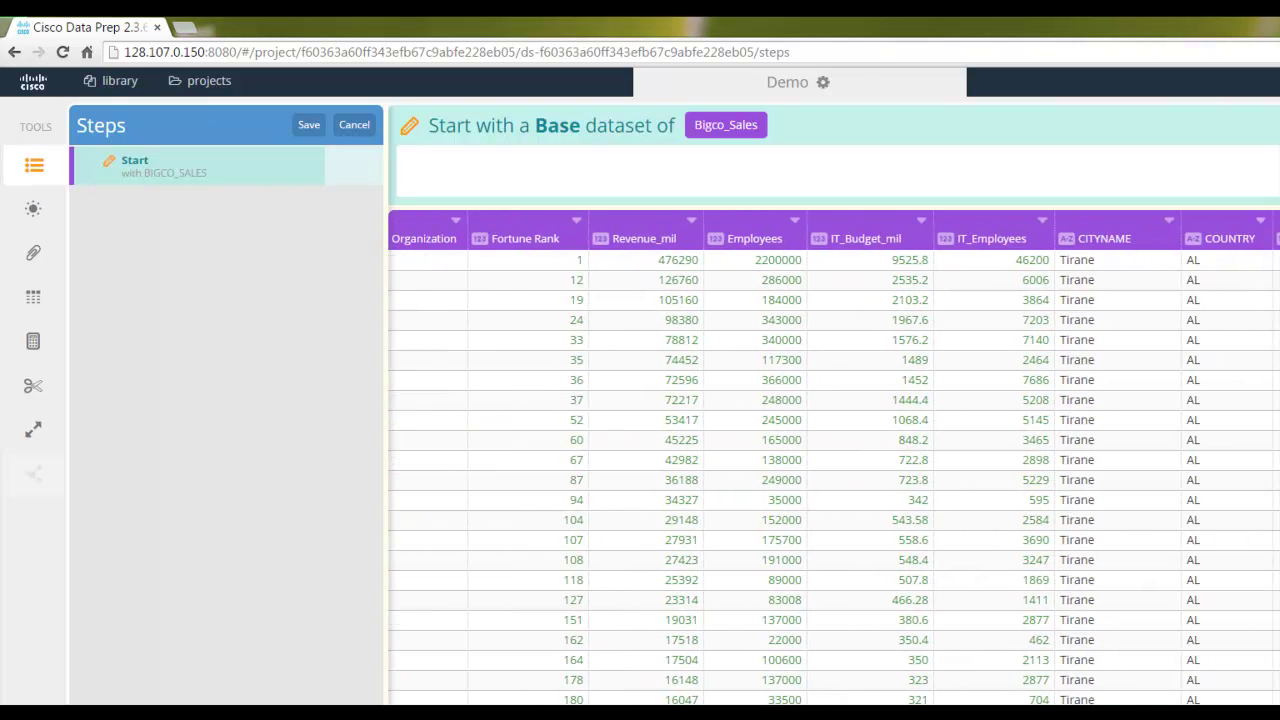
scroll(834, 460, right, 7)
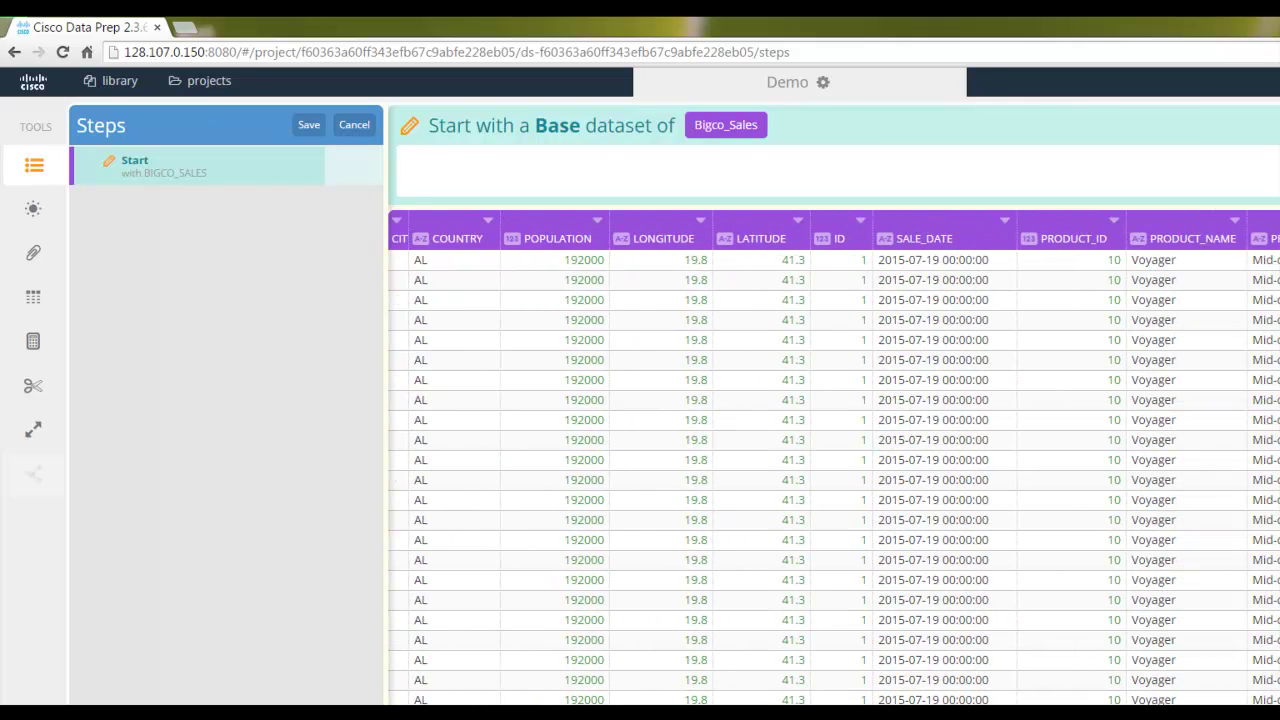
scroll(834, 460, left, 12)
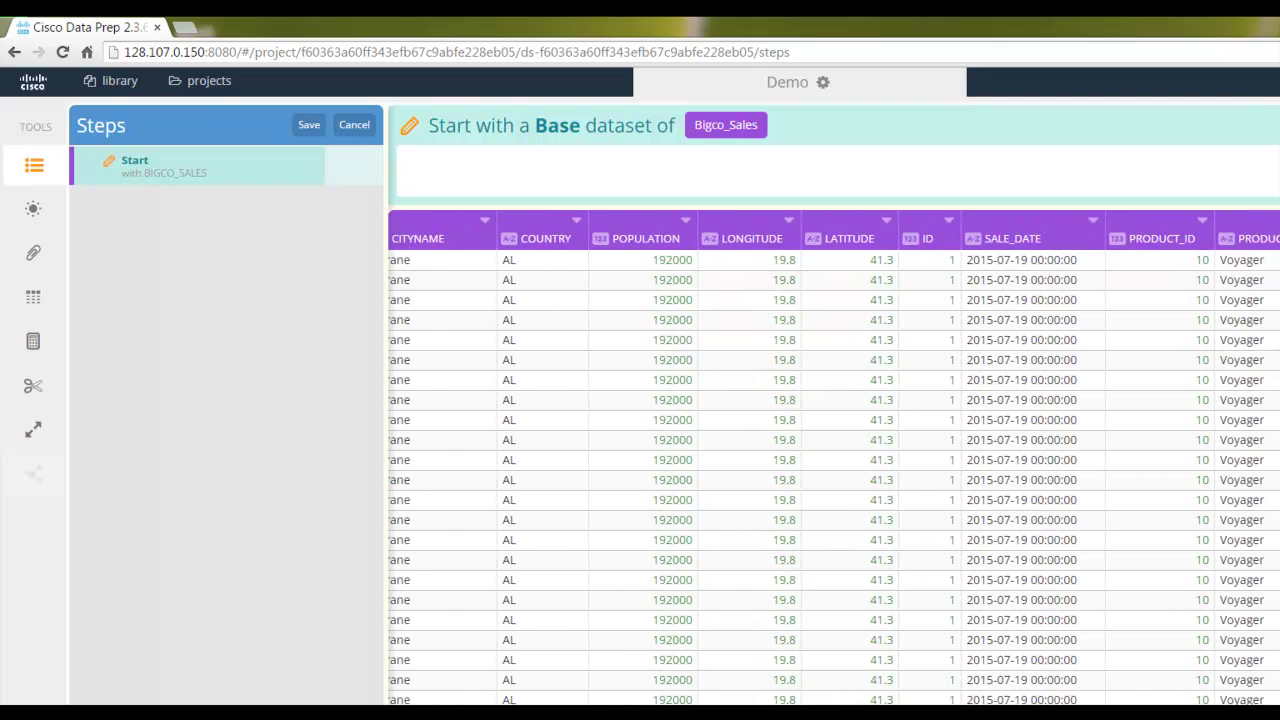
scroll(834, 460, left, 8)
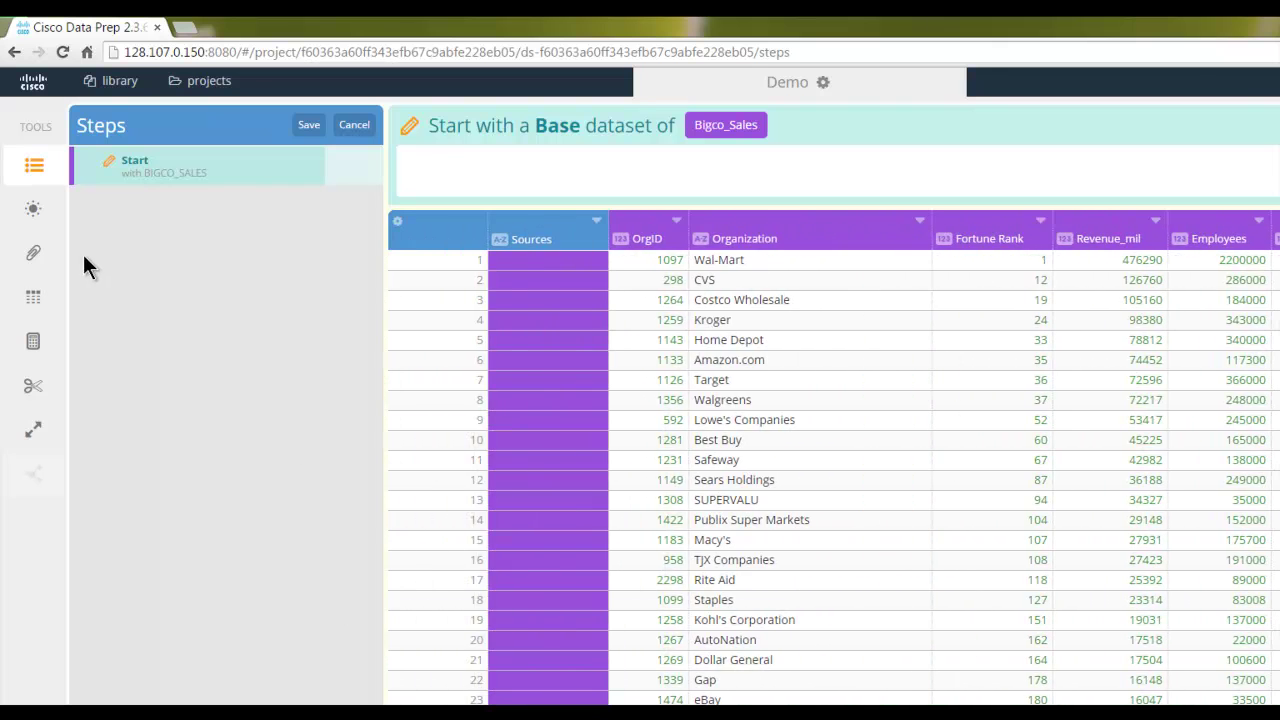
- Edit the dataset's columns to hide OrgID, Fortune Rank, Revenue_mil, Employees, IT_Budget_mil and IT_Employees
click(33, 295)
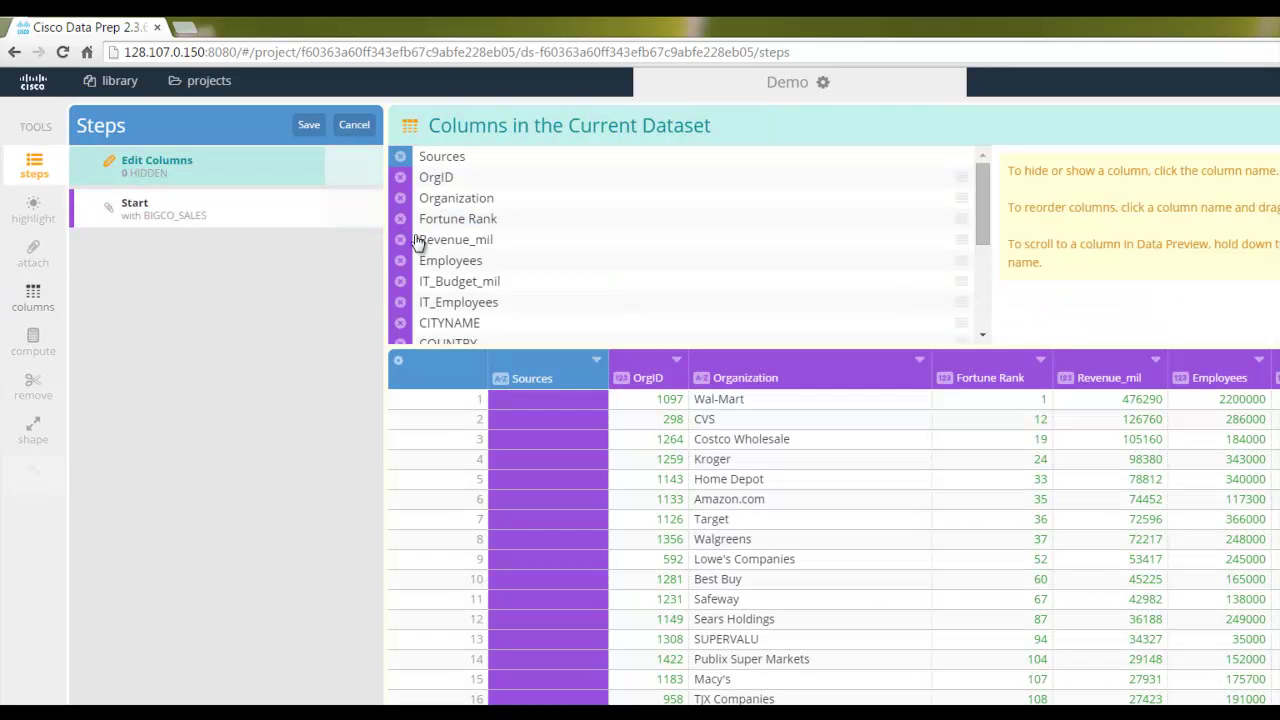
click(404, 182)
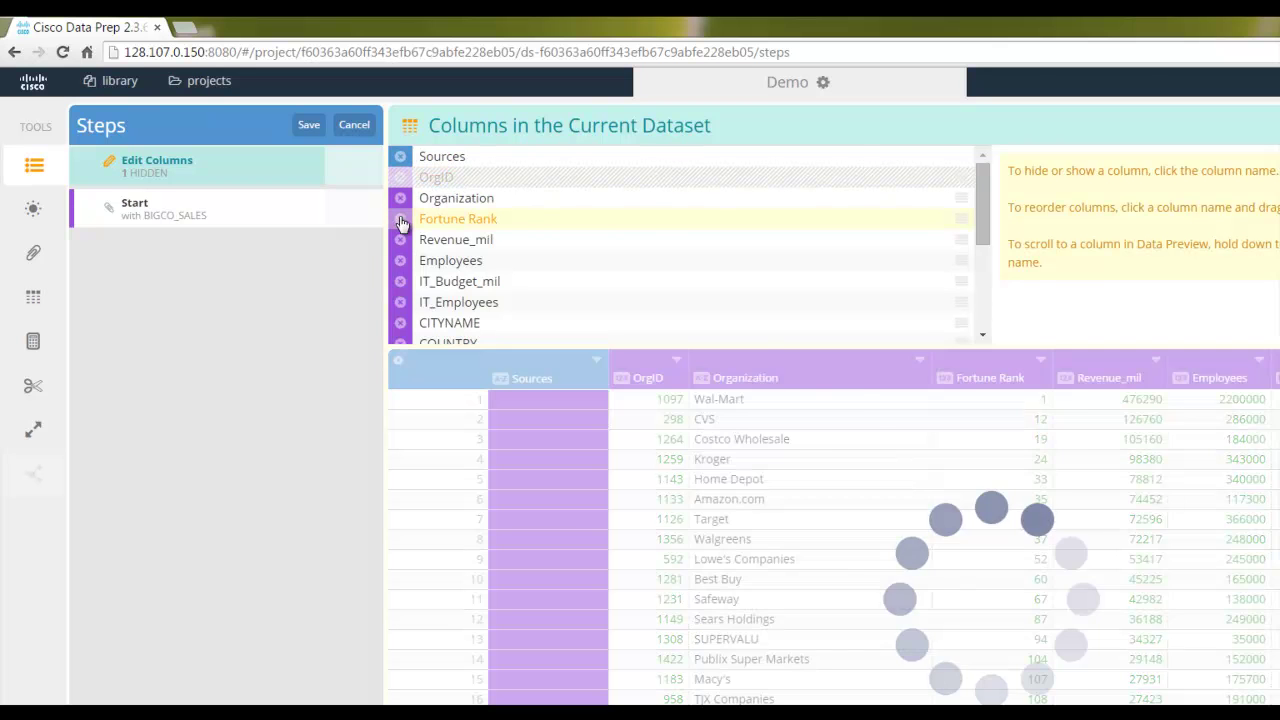
click(403, 220)
click(403, 240)
click(403, 261)
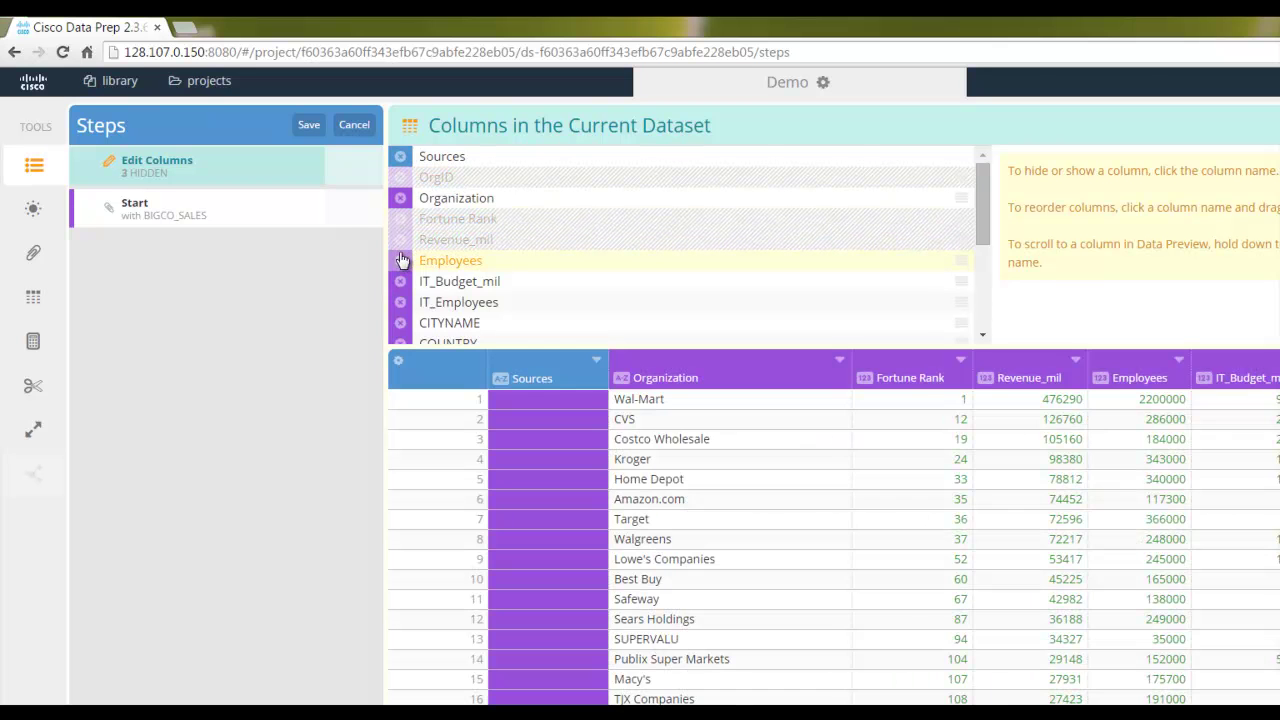
click(401, 282)
click(400, 302)
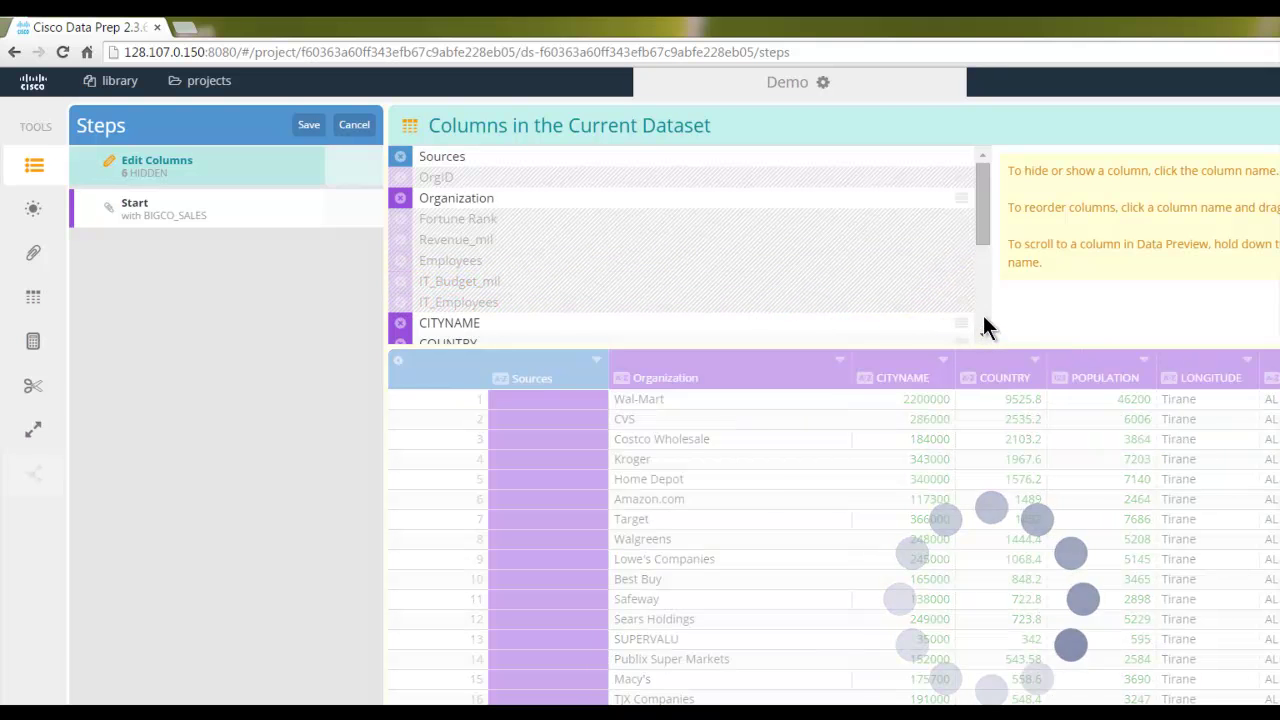
- Hide the POPULATION, LONGITUDE and LATITUDE columns as well and save the column edits
scroll(983, 323, down, 3)
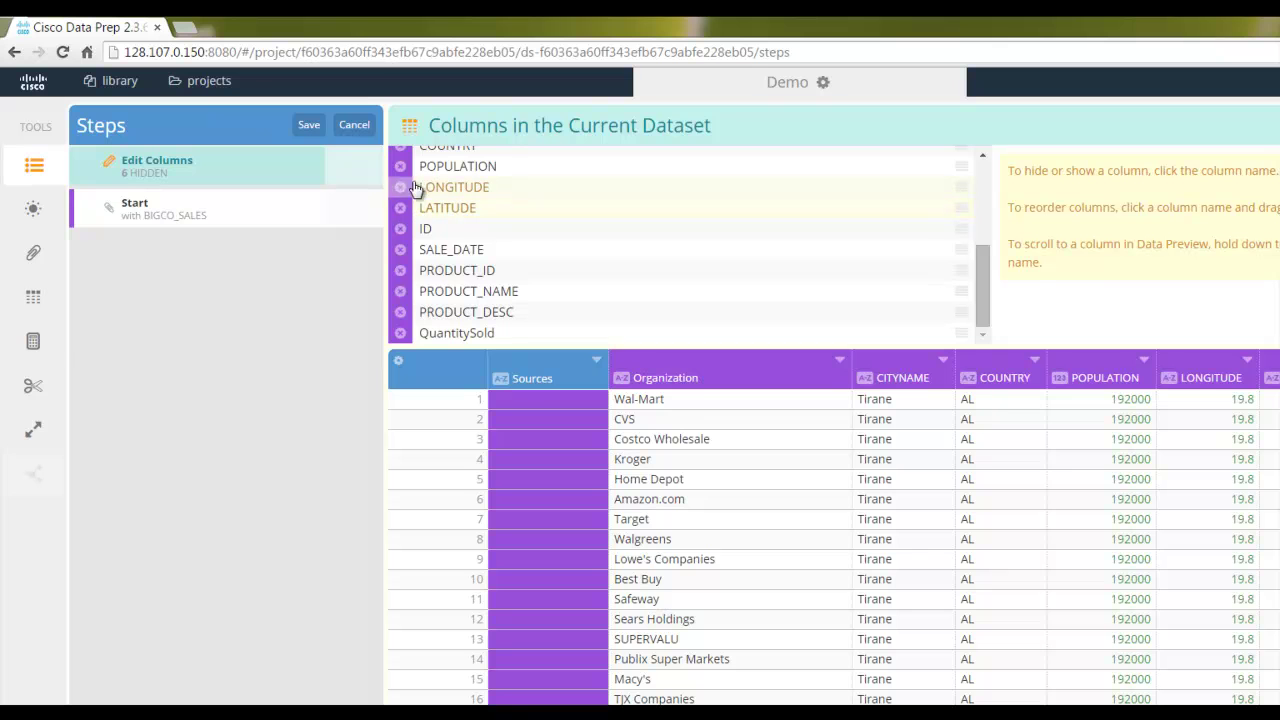
click(405, 170)
click(400, 190)
click(401, 209)
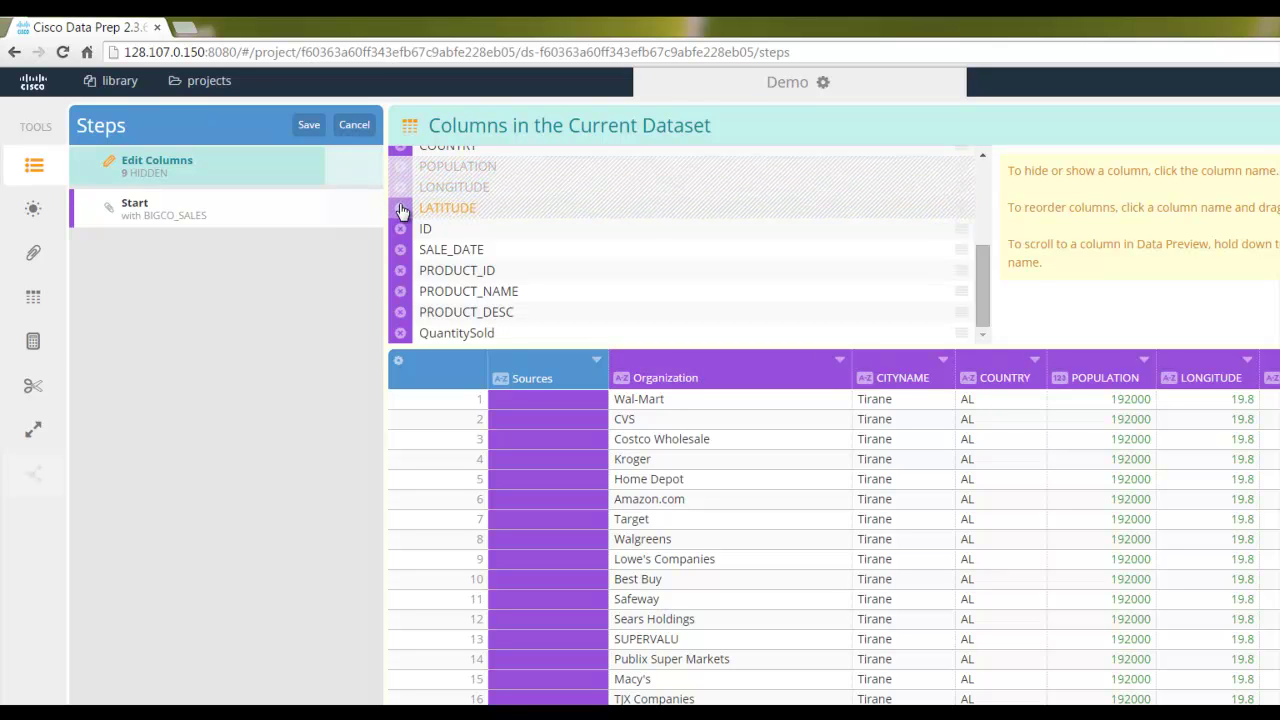
click(315, 130)
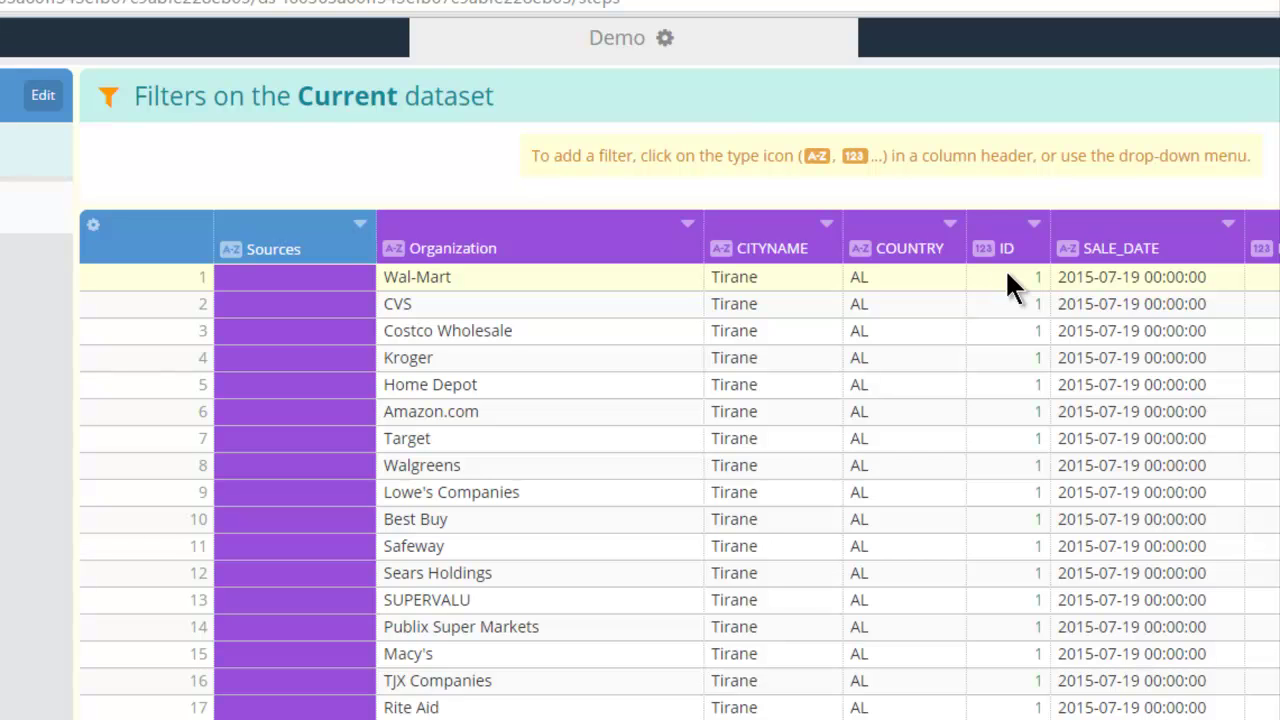
- Rename the ID column to CITY_ID and save the change
click(1033, 224)
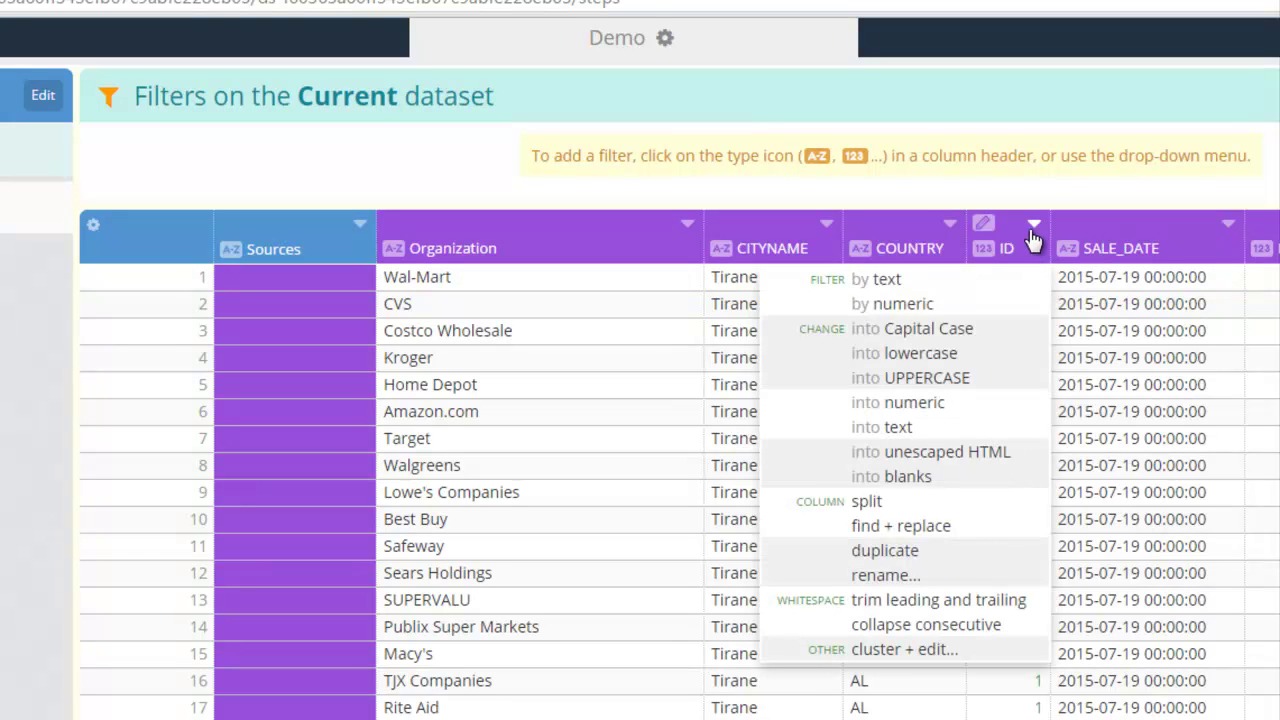
click(916, 586)
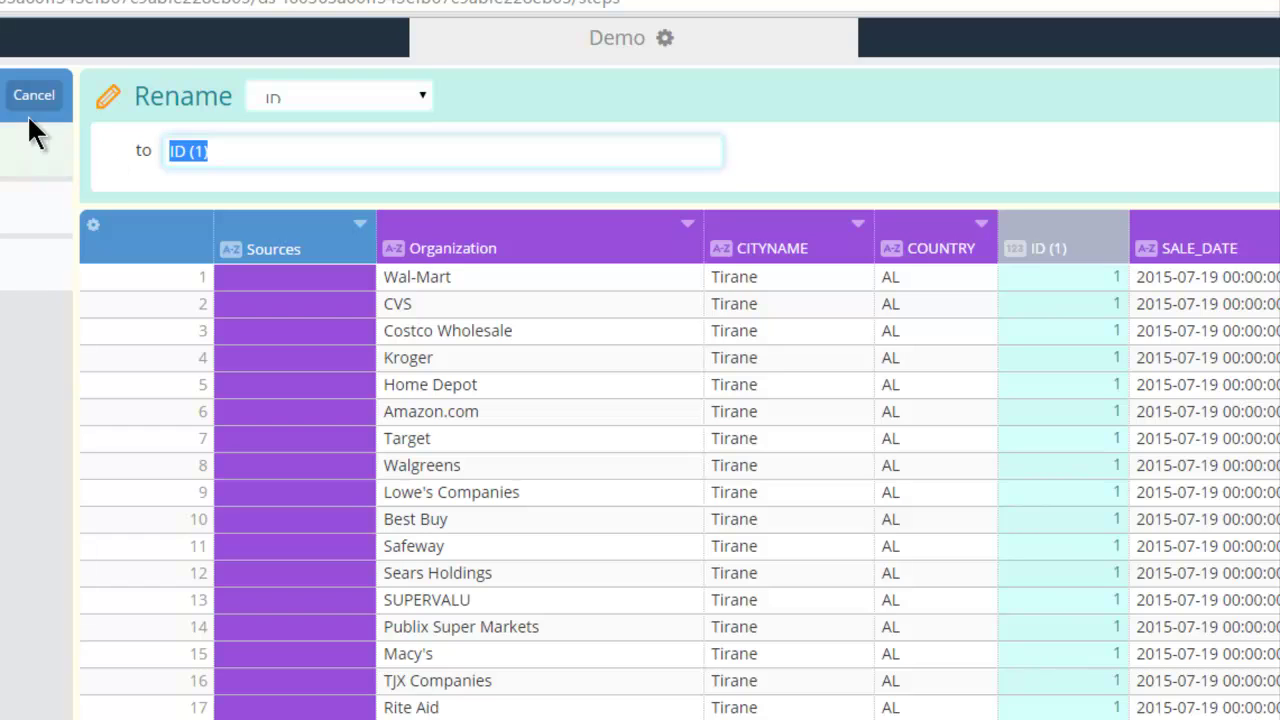
text(CITY_ID)
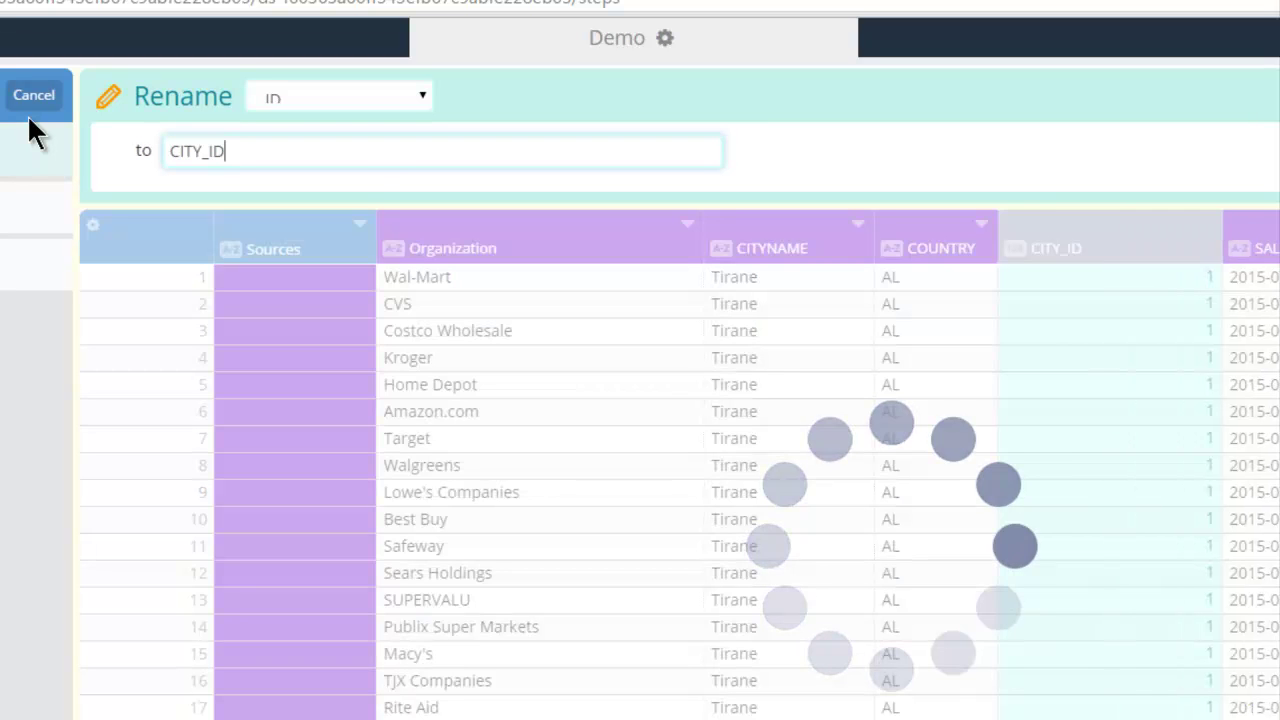
key(Return)
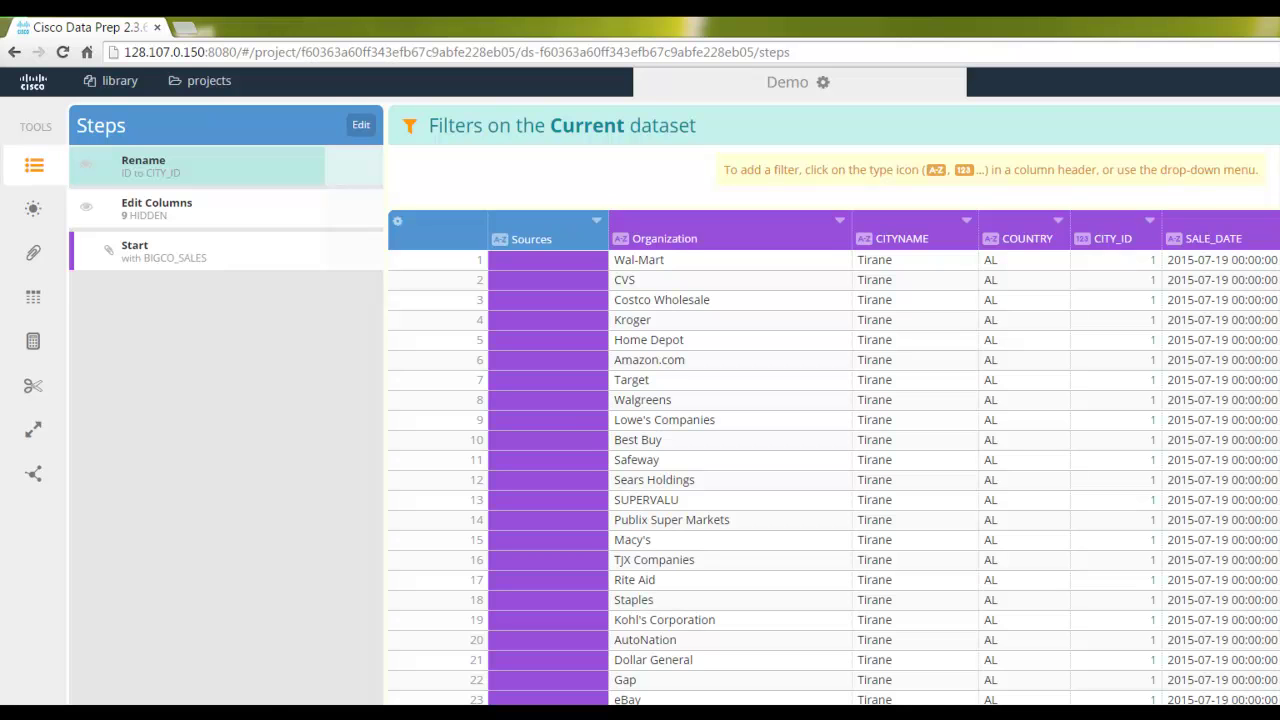
- Cluster and edit the Organization column, merging the four J C Penney spelling variants into JCPenney, and save
click(839, 222)
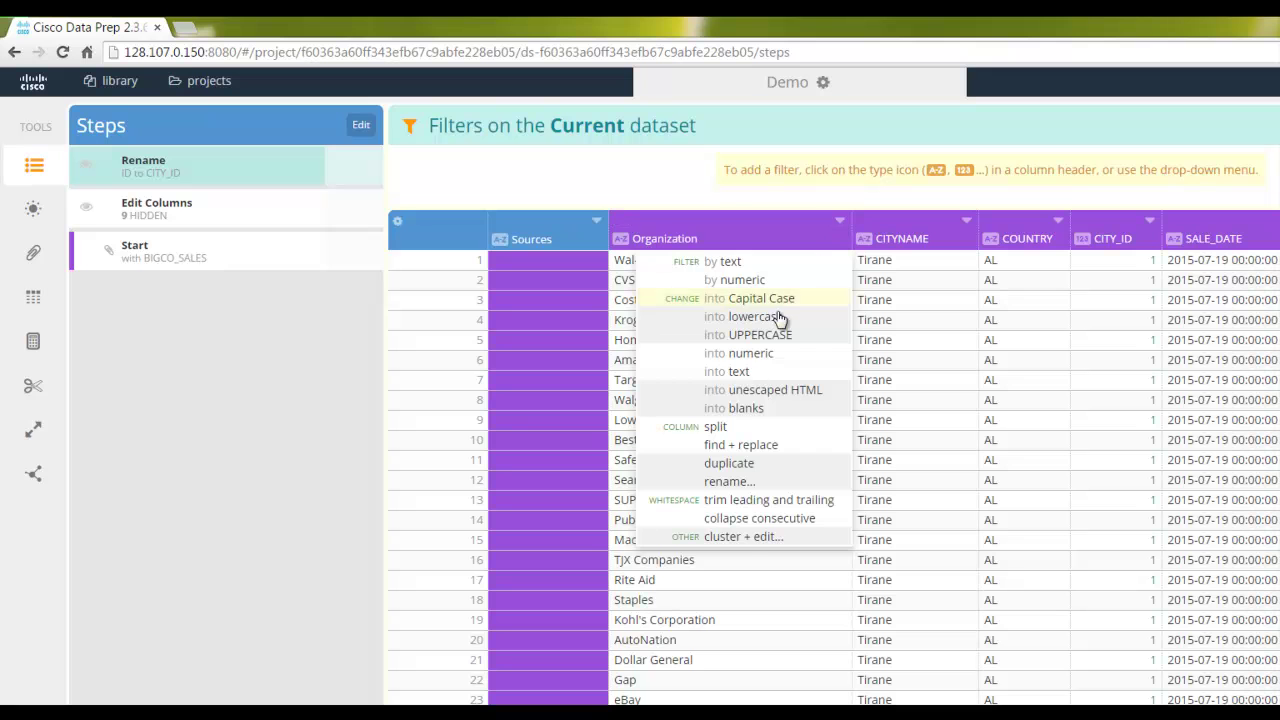
click(740, 540)
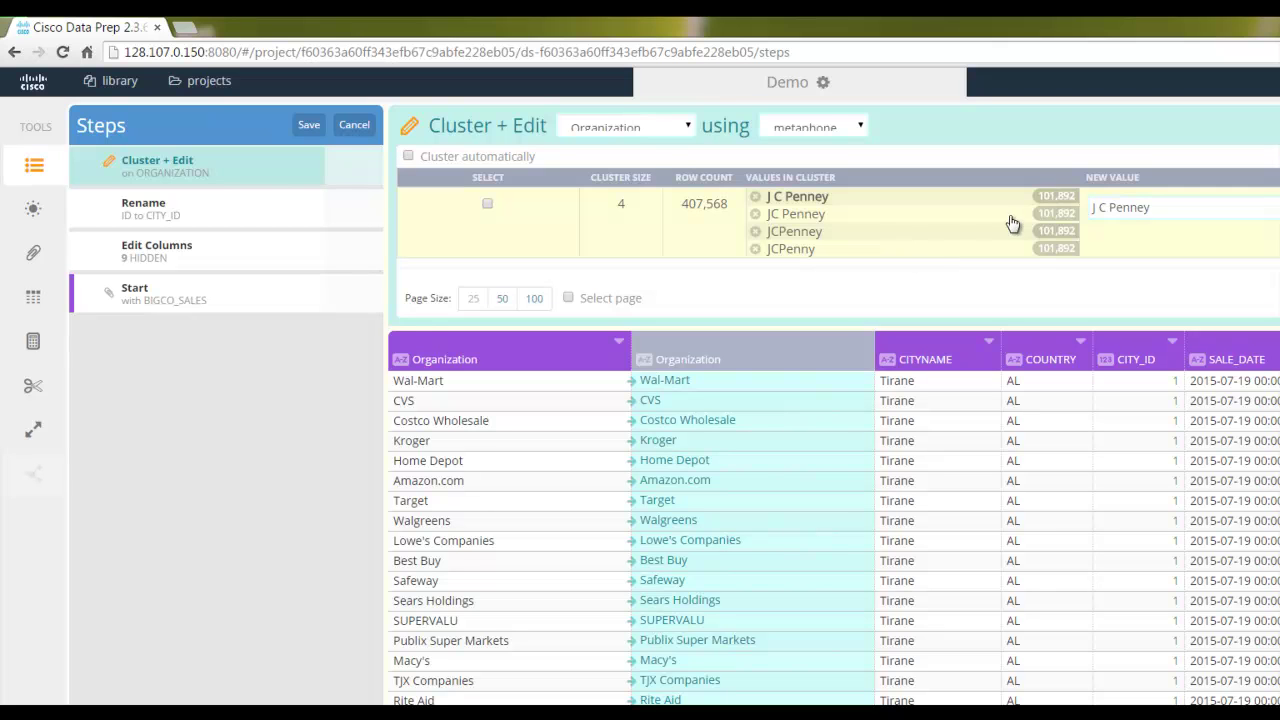
click(1103, 207)
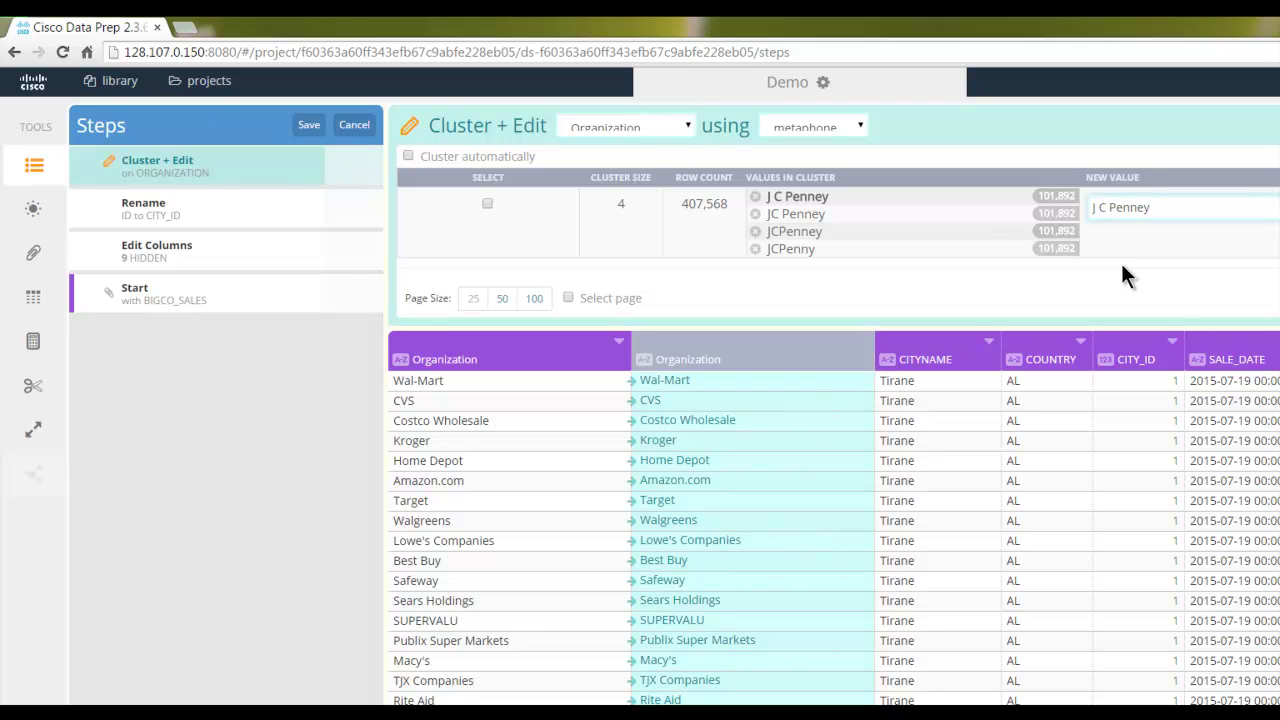
key(BackSpace)
key(Left)
key(BackSpace)
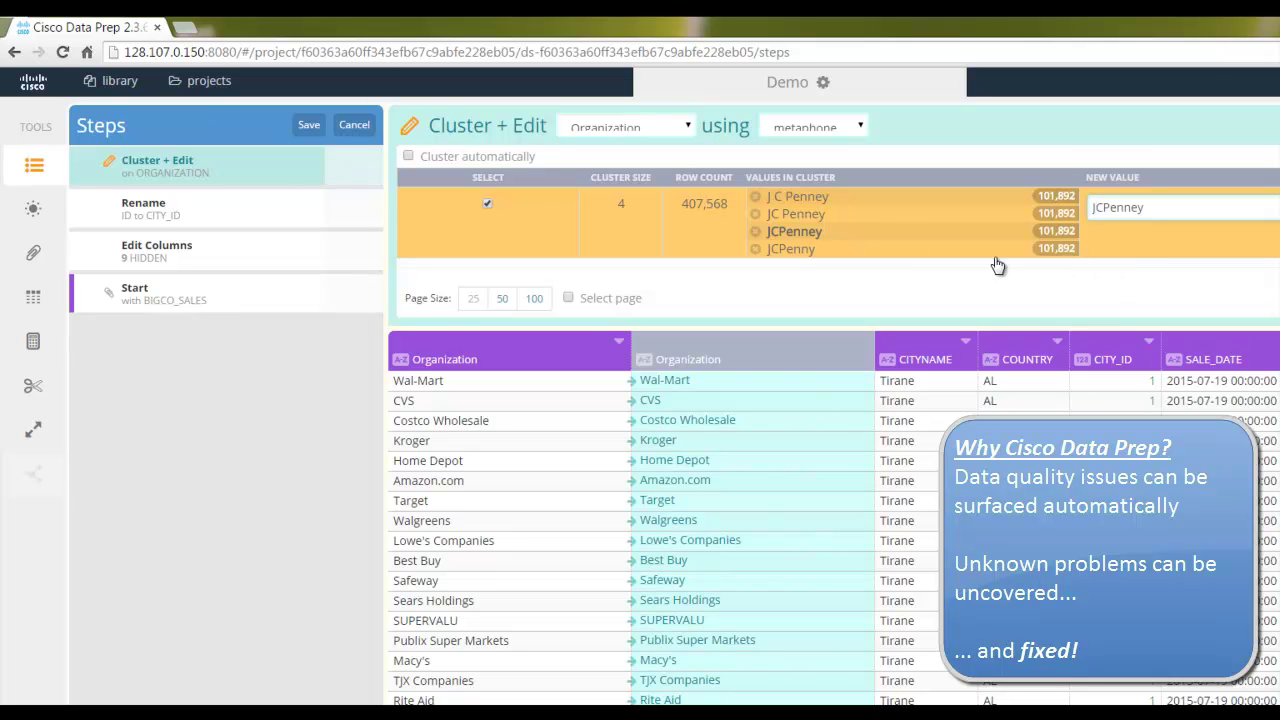
click(310, 128)
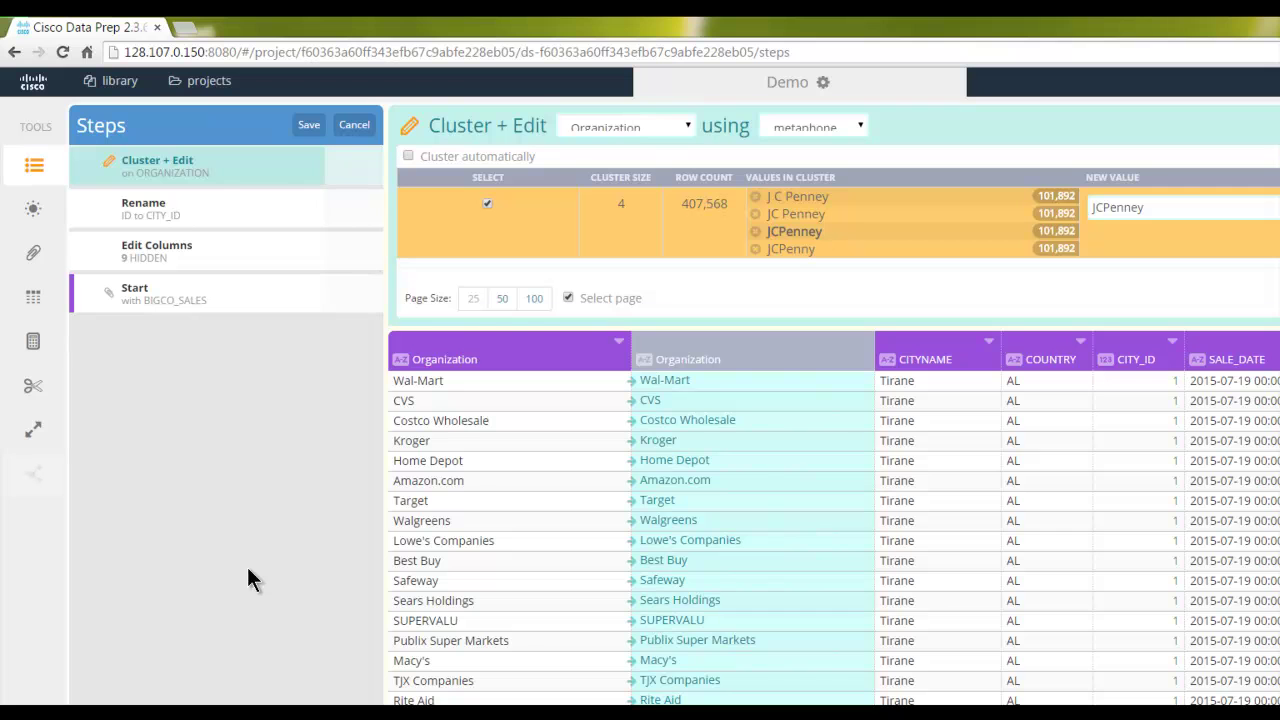
- Append the Lilco_Sales dataset and check the column match options for its PROD_ID column
mouse_move(42, 252)
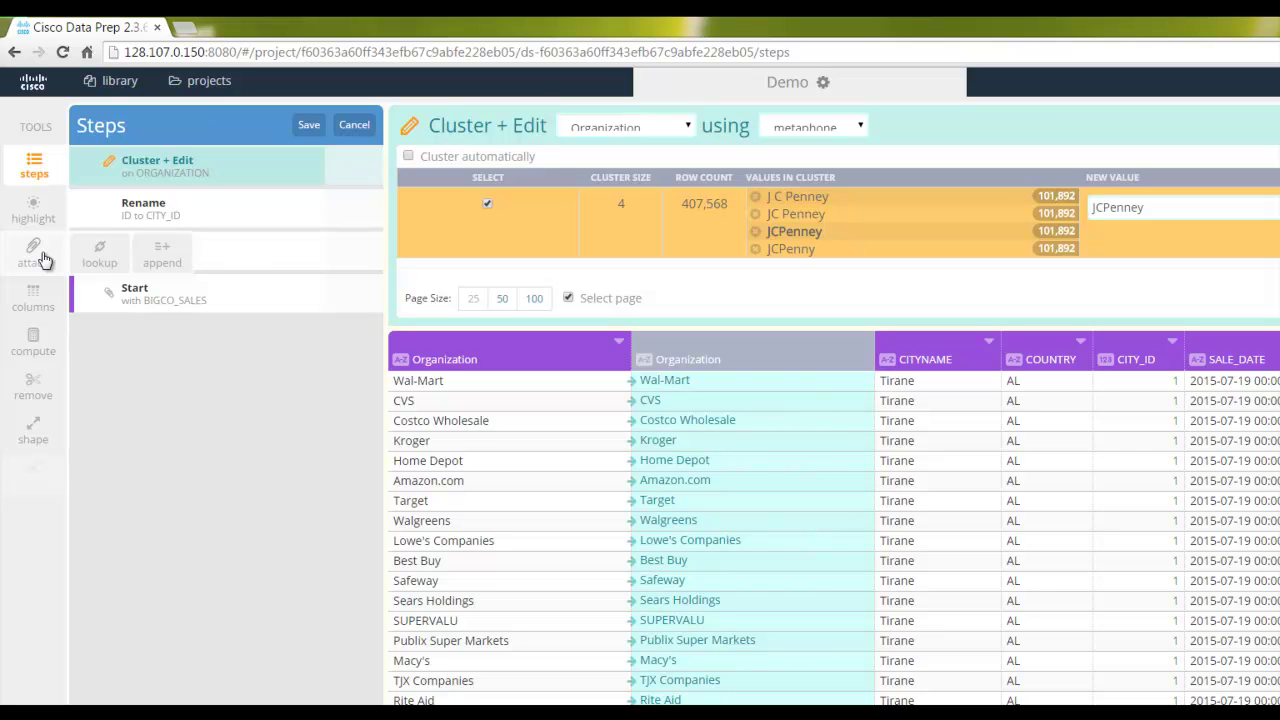
click(170, 247)
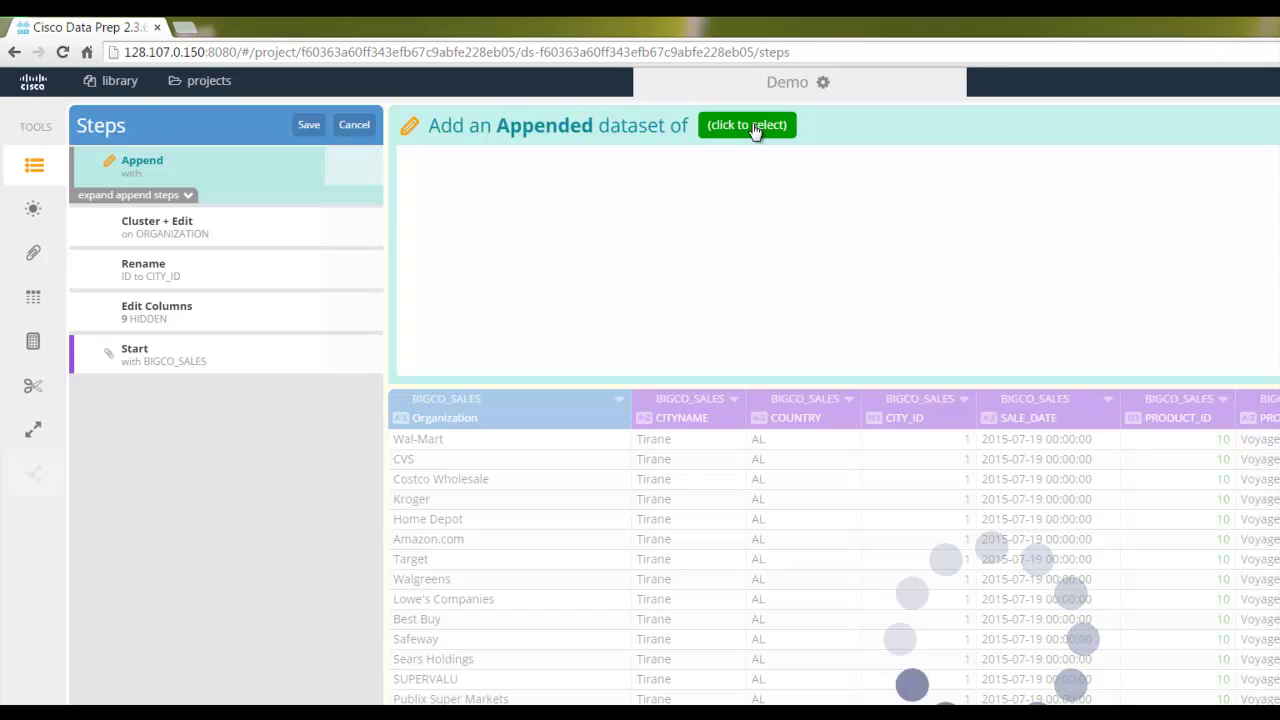
click(752, 126)
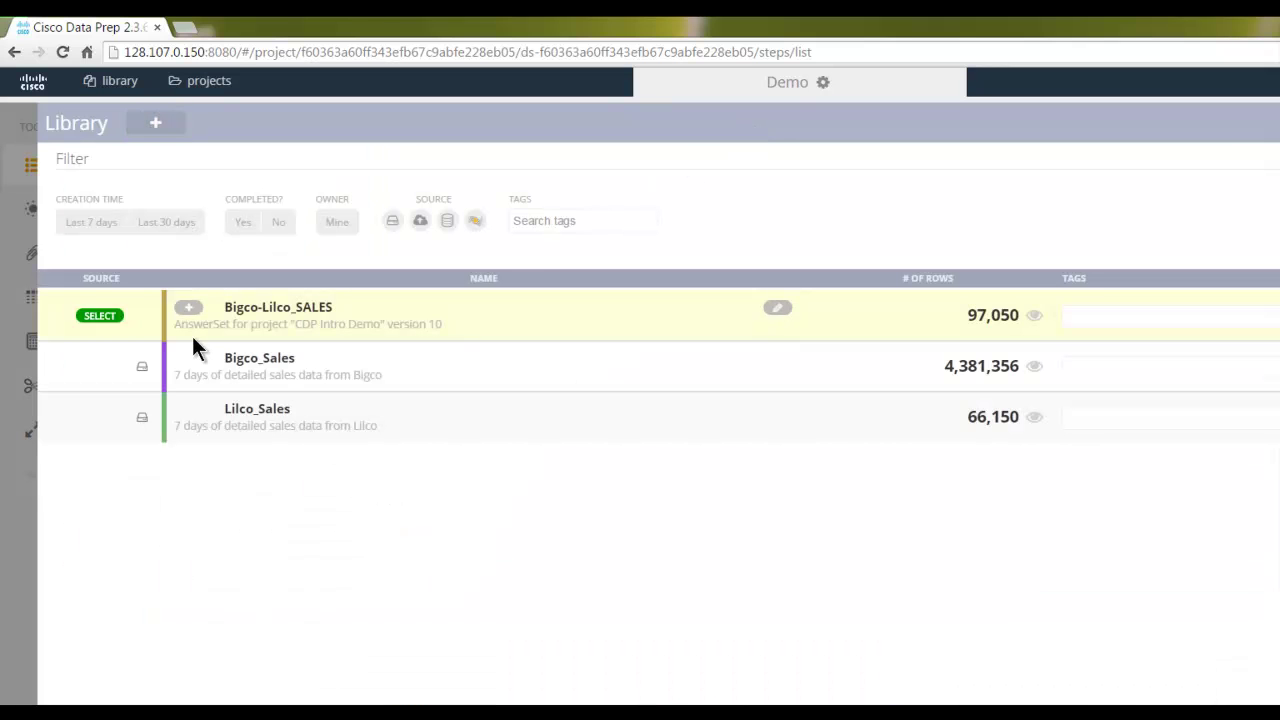
click(100, 418)
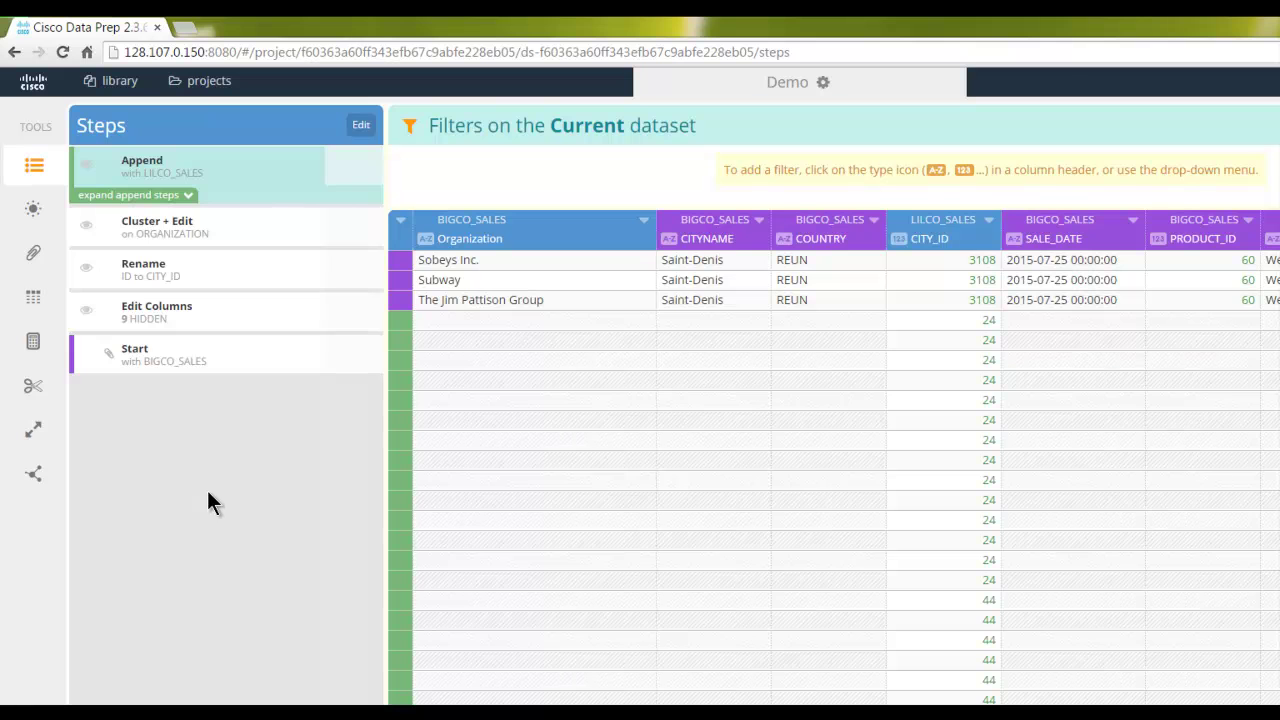
click(361, 128)
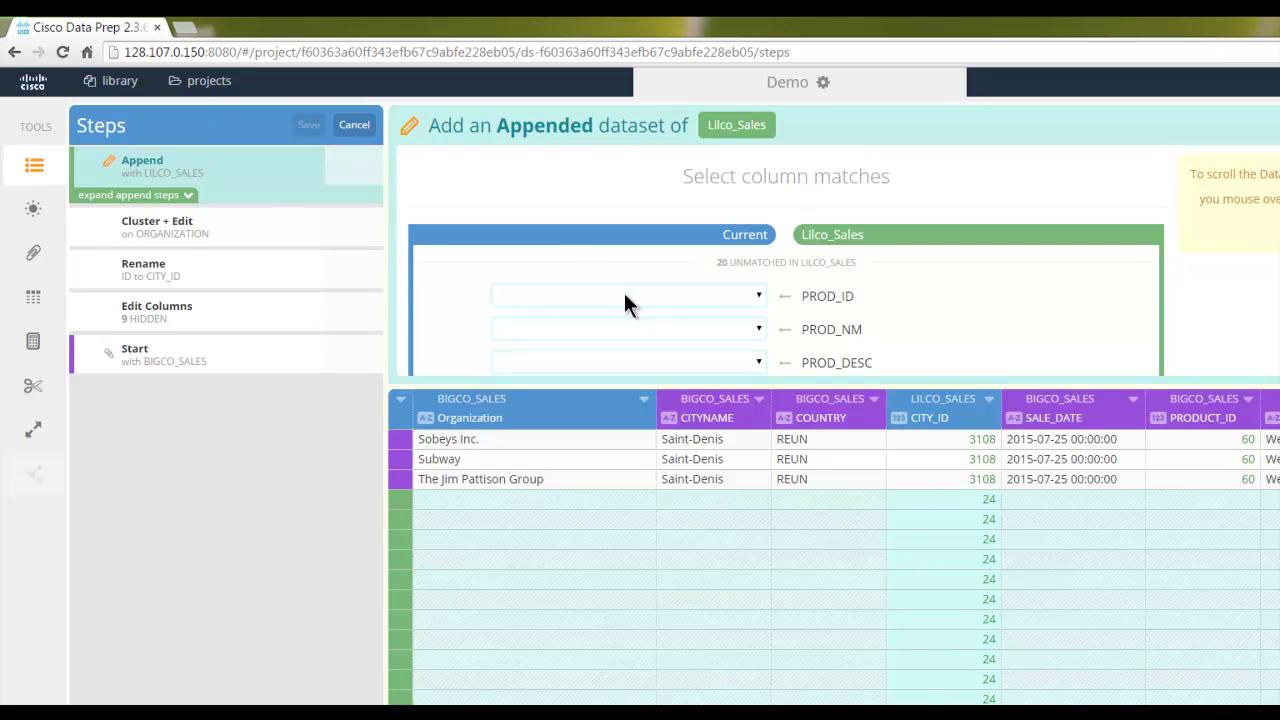
click(759, 298)
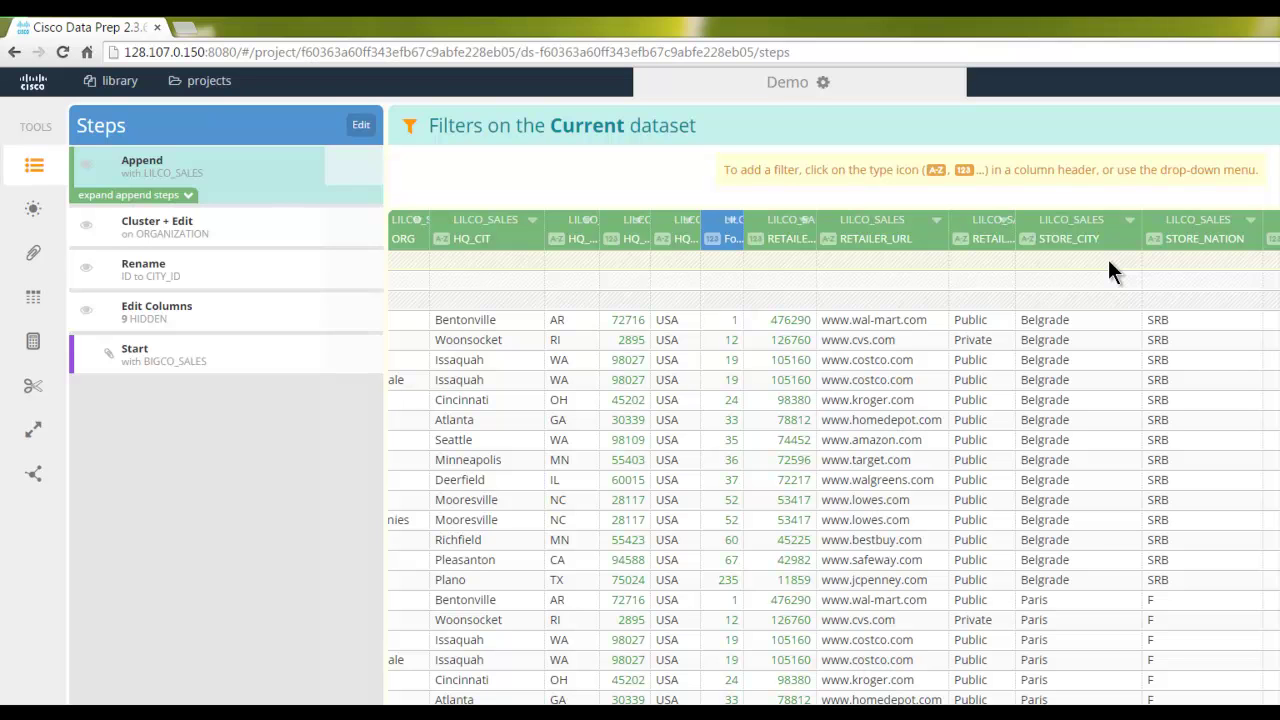
- Add text filters on the STORE_CITY, HQ_CIT and CITYNAME columns to view their values
click(1129, 221)
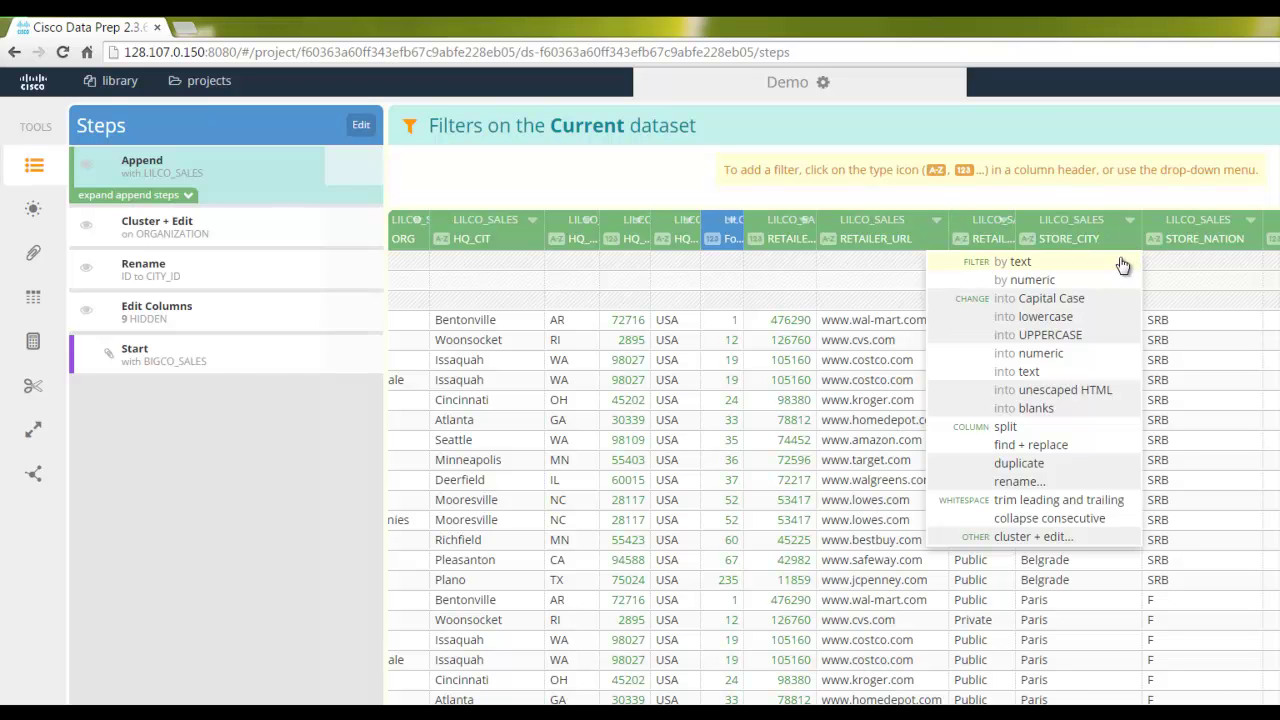
click(1120, 262)
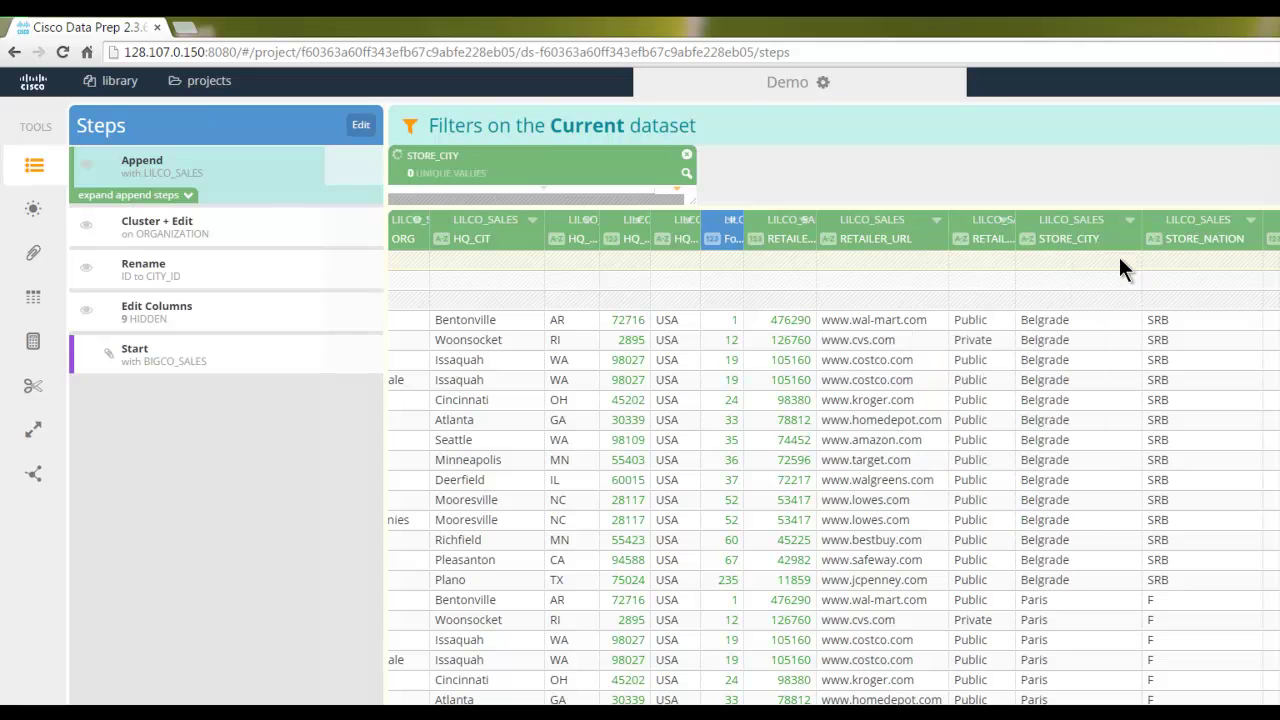
click(532, 339)
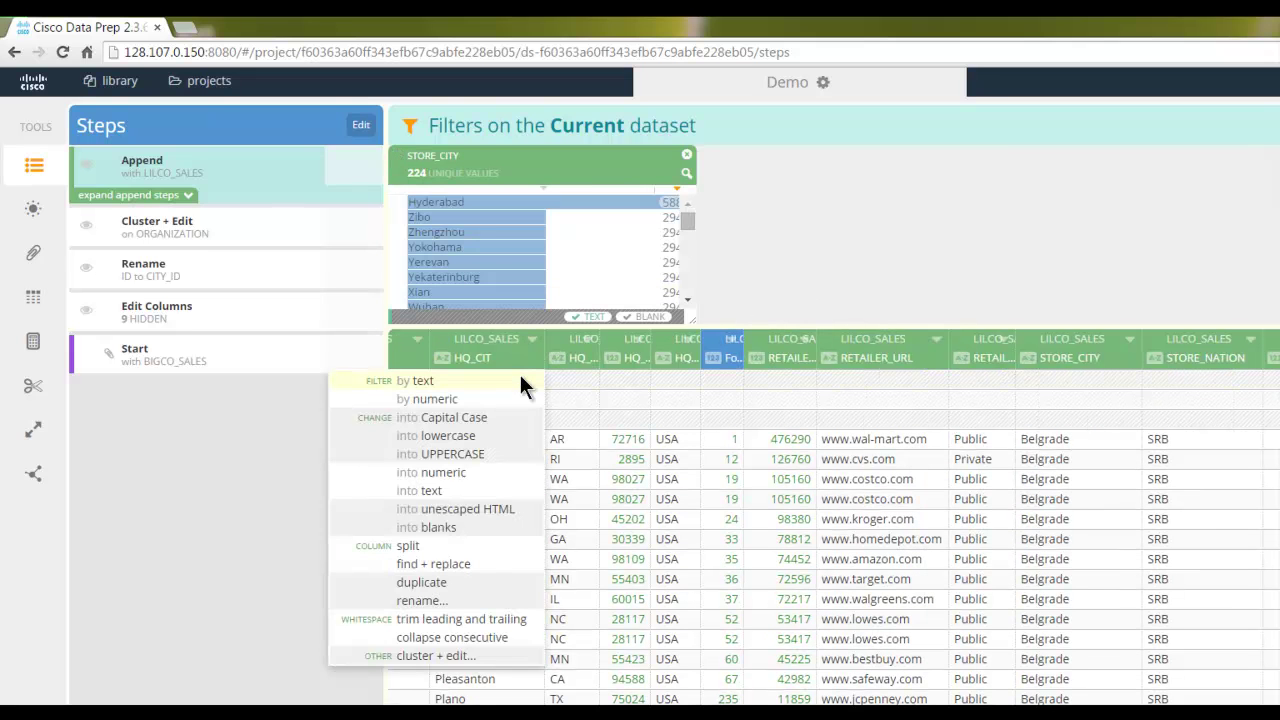
click(520, 380)
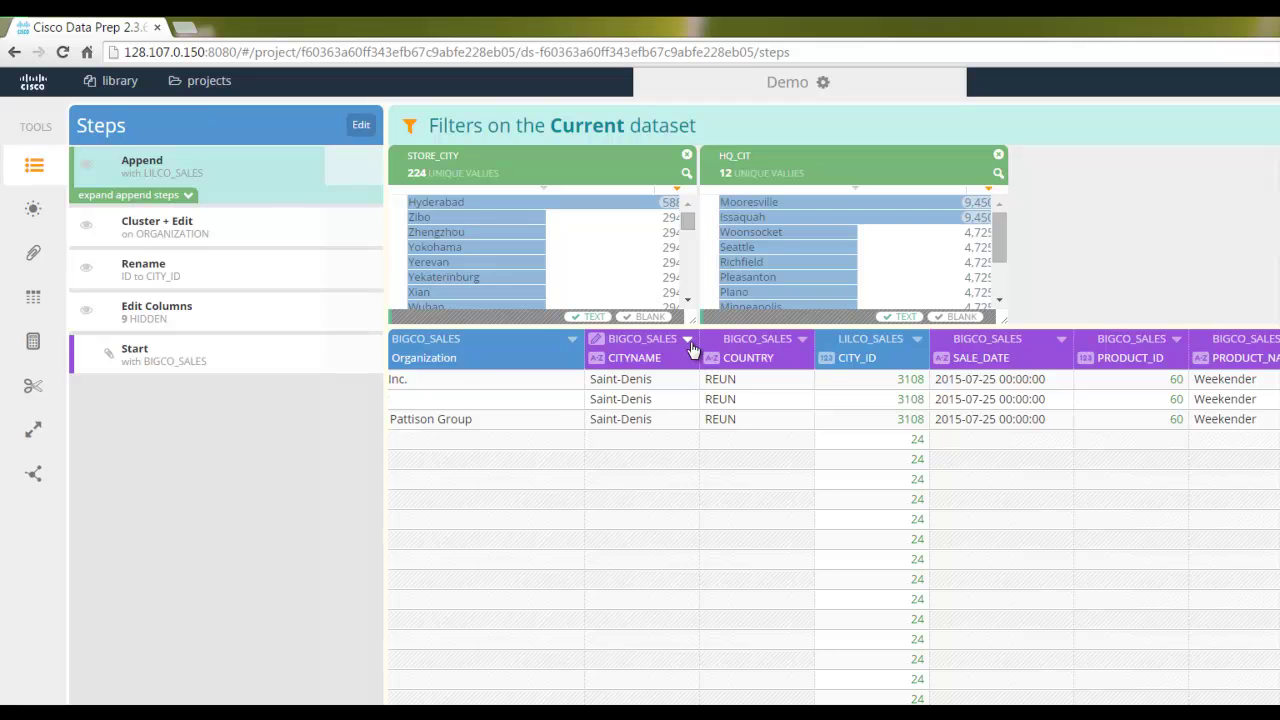
click(688, 340)
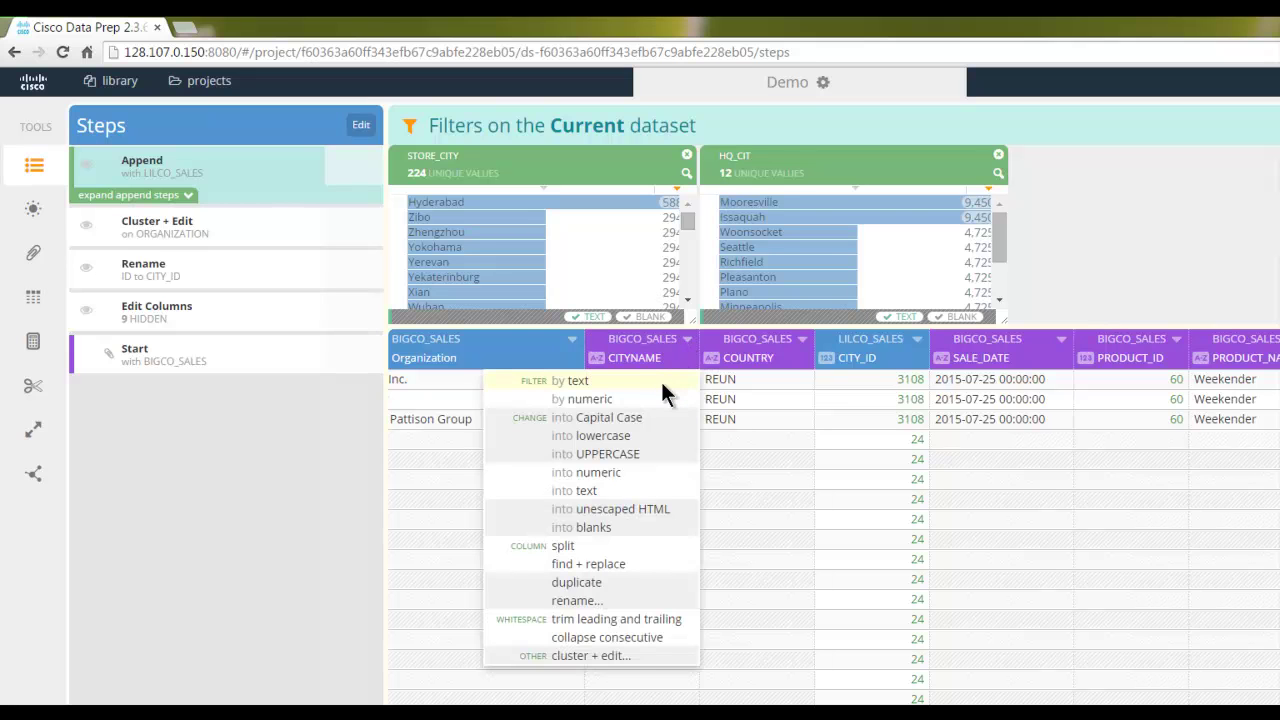
click(662, 384)
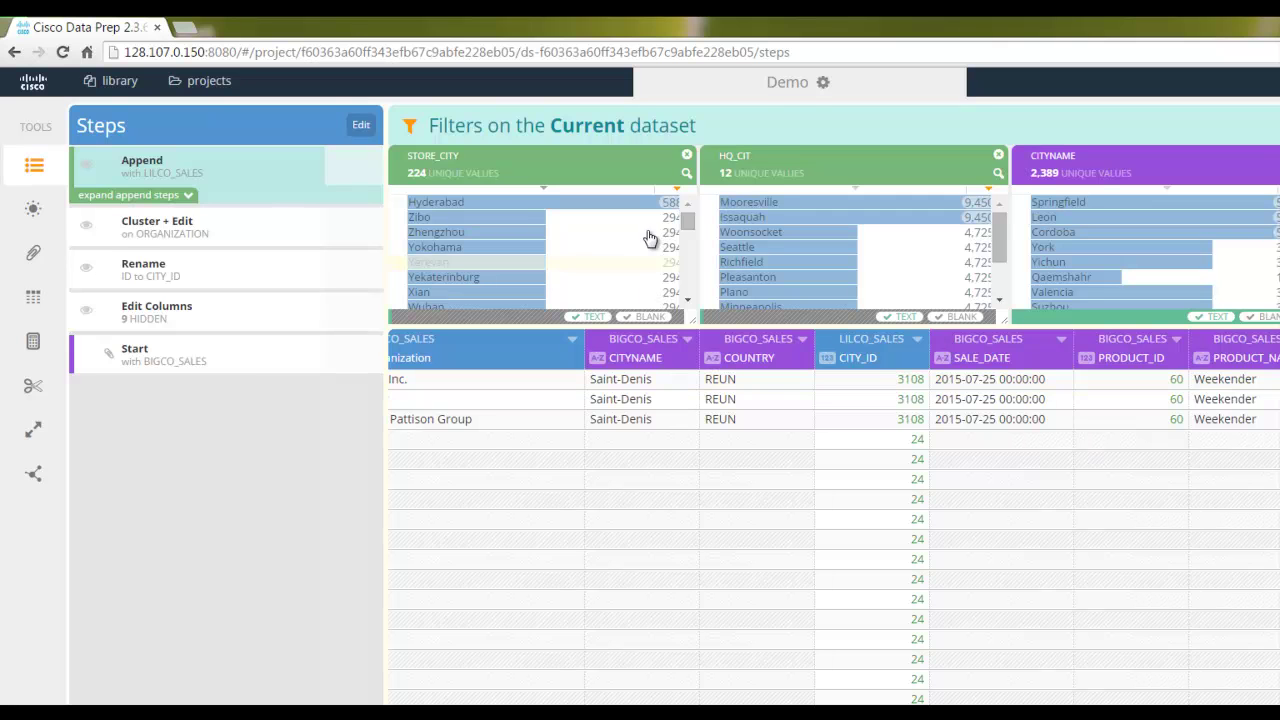
- Sort the city filters alphabetically and compare the STORE_CITY and HQ_CIT values with those in CITYNAME
click(683, 193)
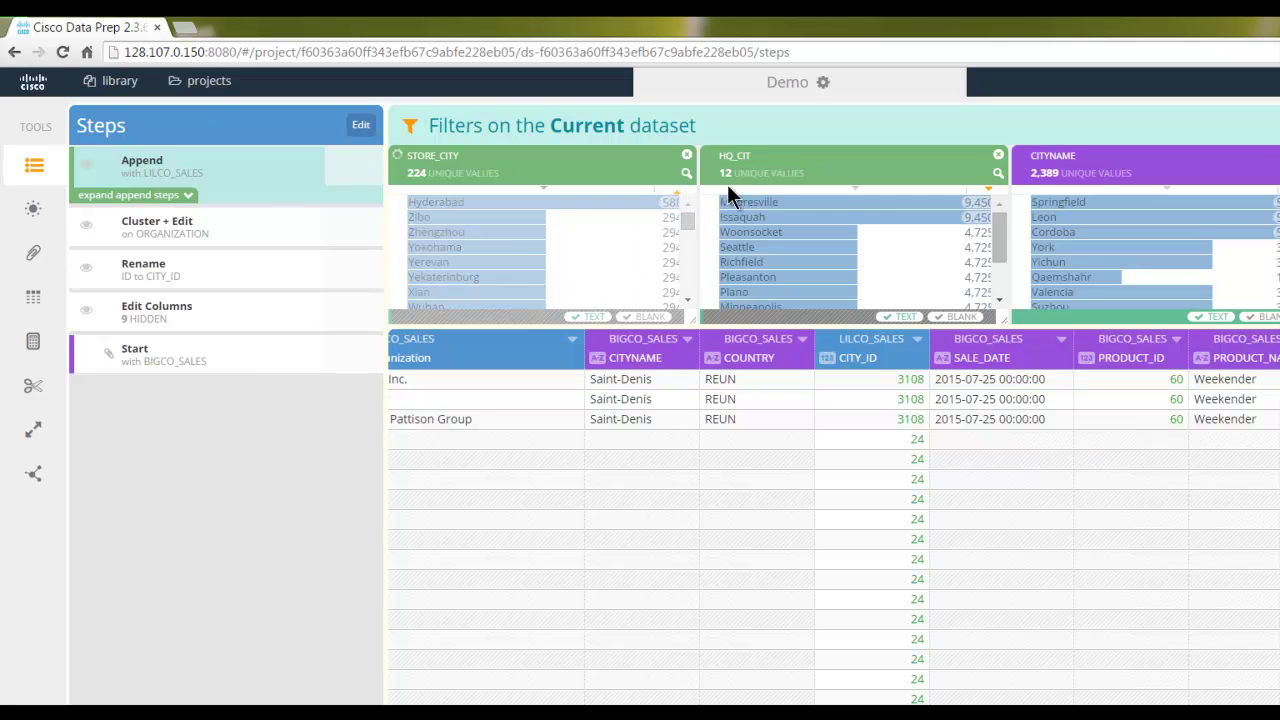
click(987, 188)
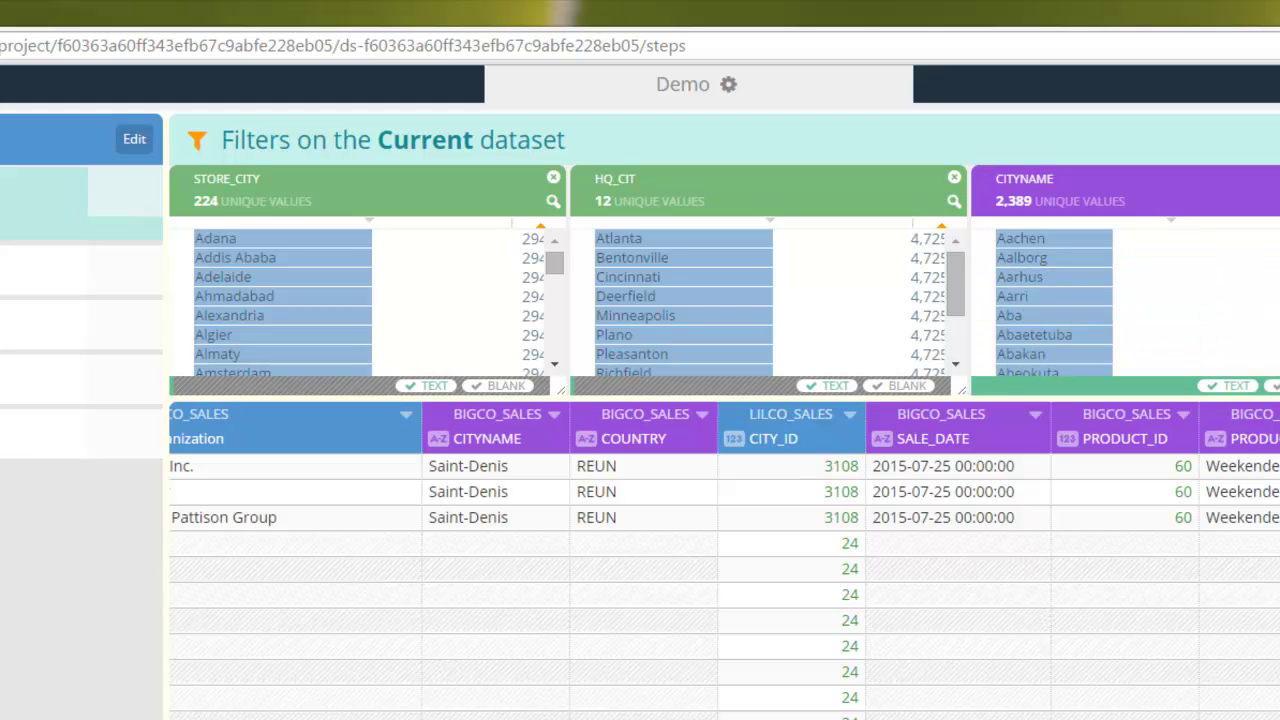
scroll(1054, 300, down, 1)
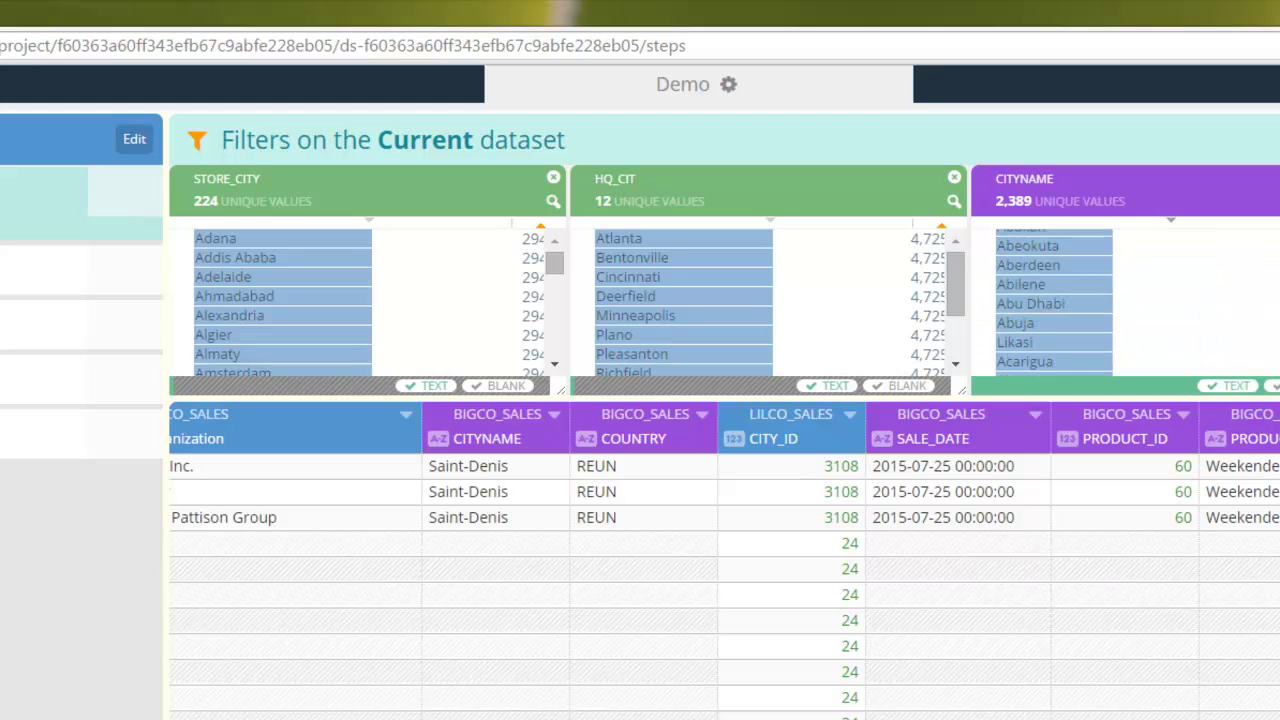
scroll(1054, 300, down, 1)
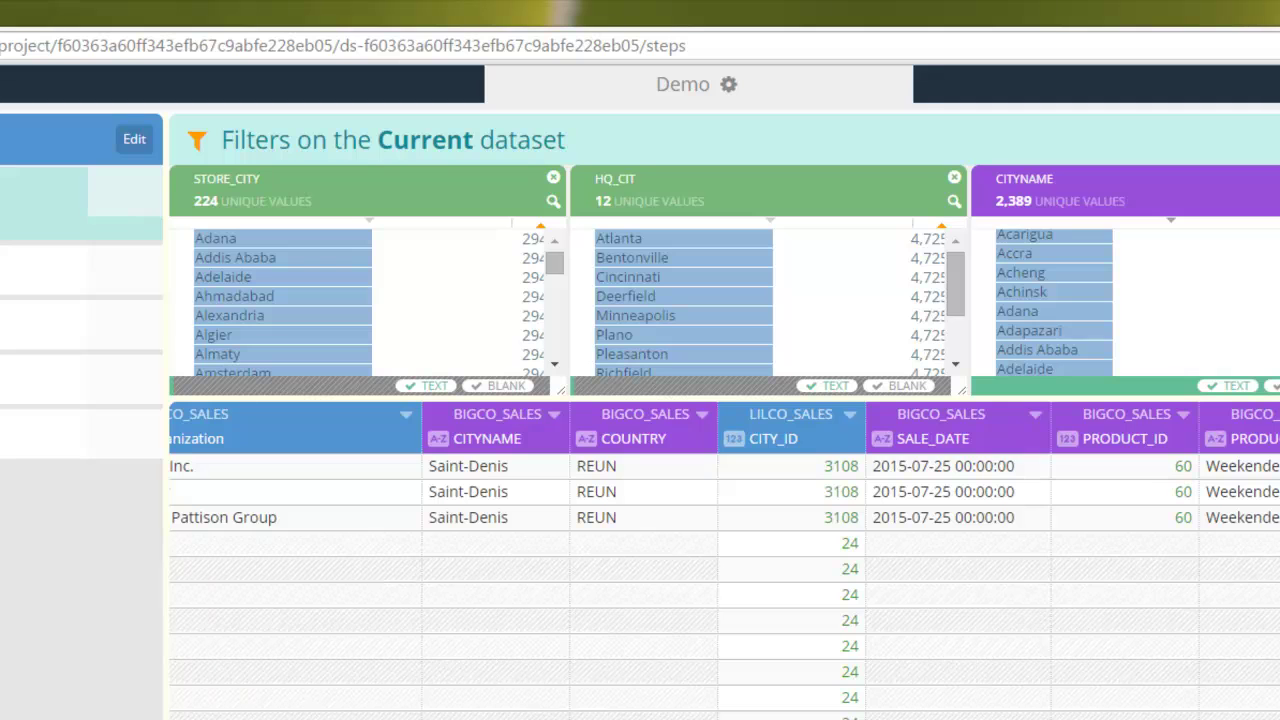
scroll(1054, 300, down, 1)
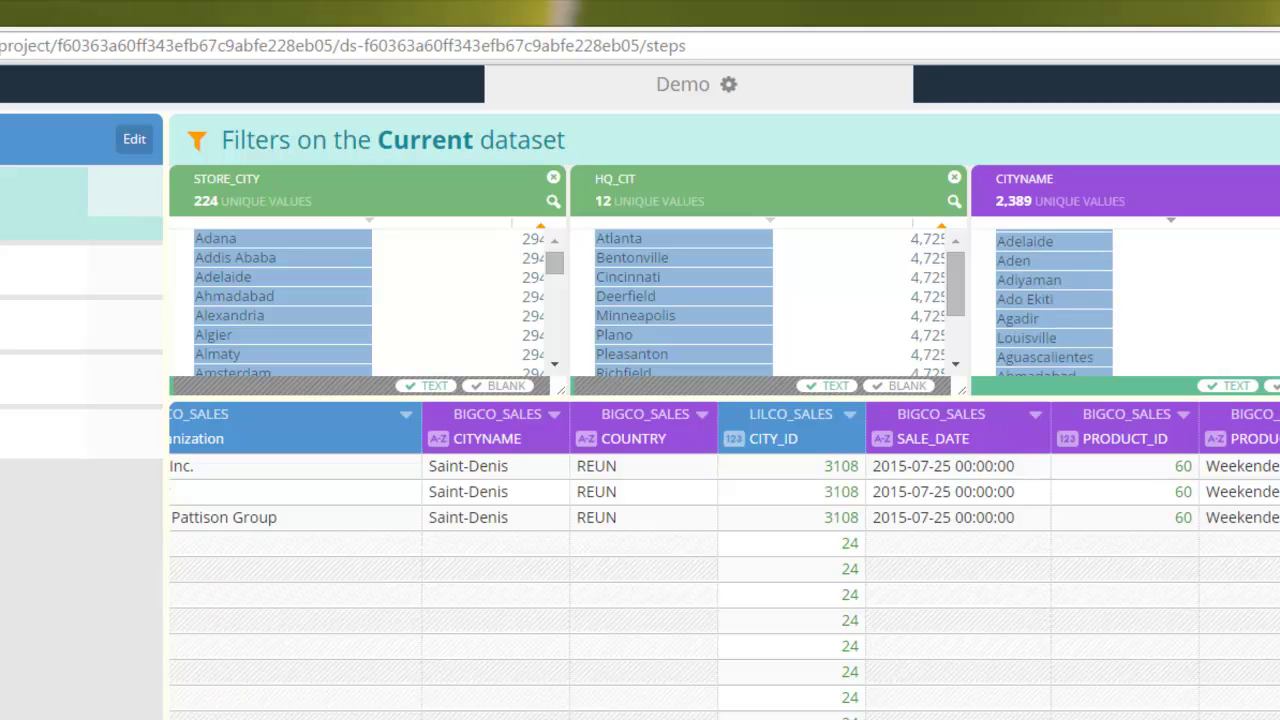
scroll(1054, 300, up, 1)
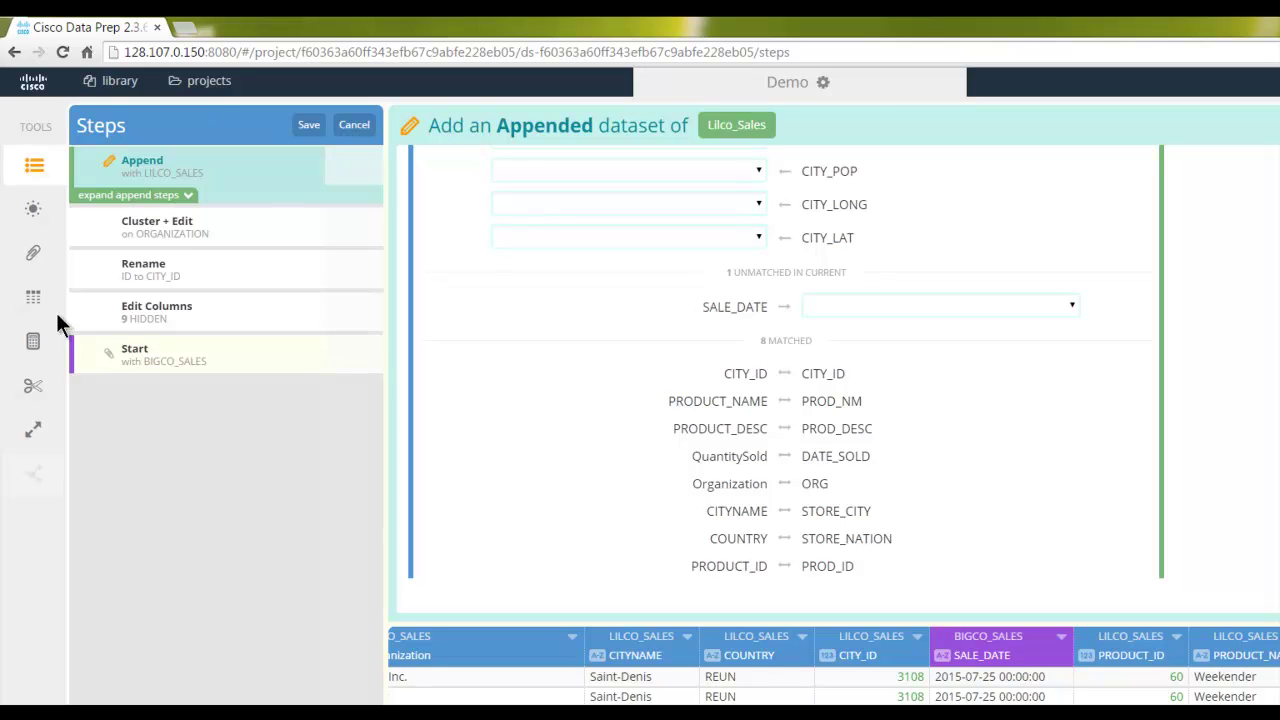
- Edit the combined dataset's columns to hide HQ_CIT, HQ_ST, HQ_ZIP, HQ_NATION, Fortune Rank, RETAILER_REV_MILS and RETAILER_URL
click(36, 290)
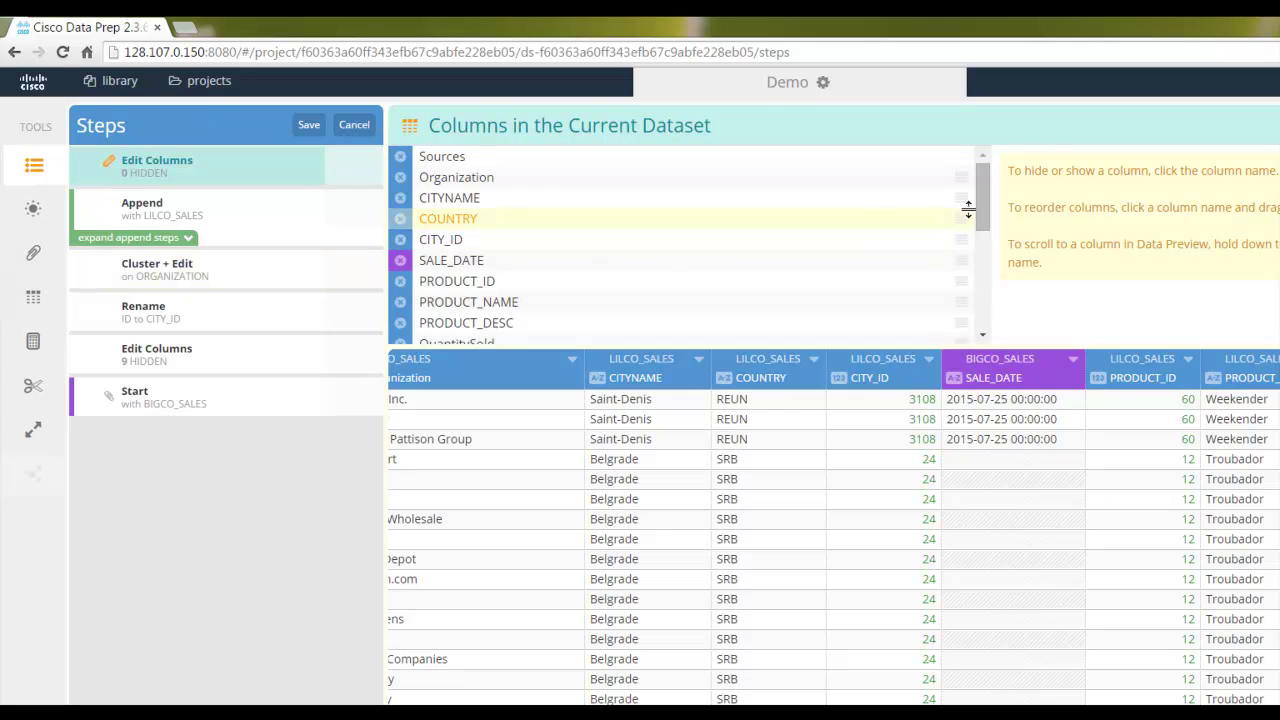
drag(988, 194, 985, 262)
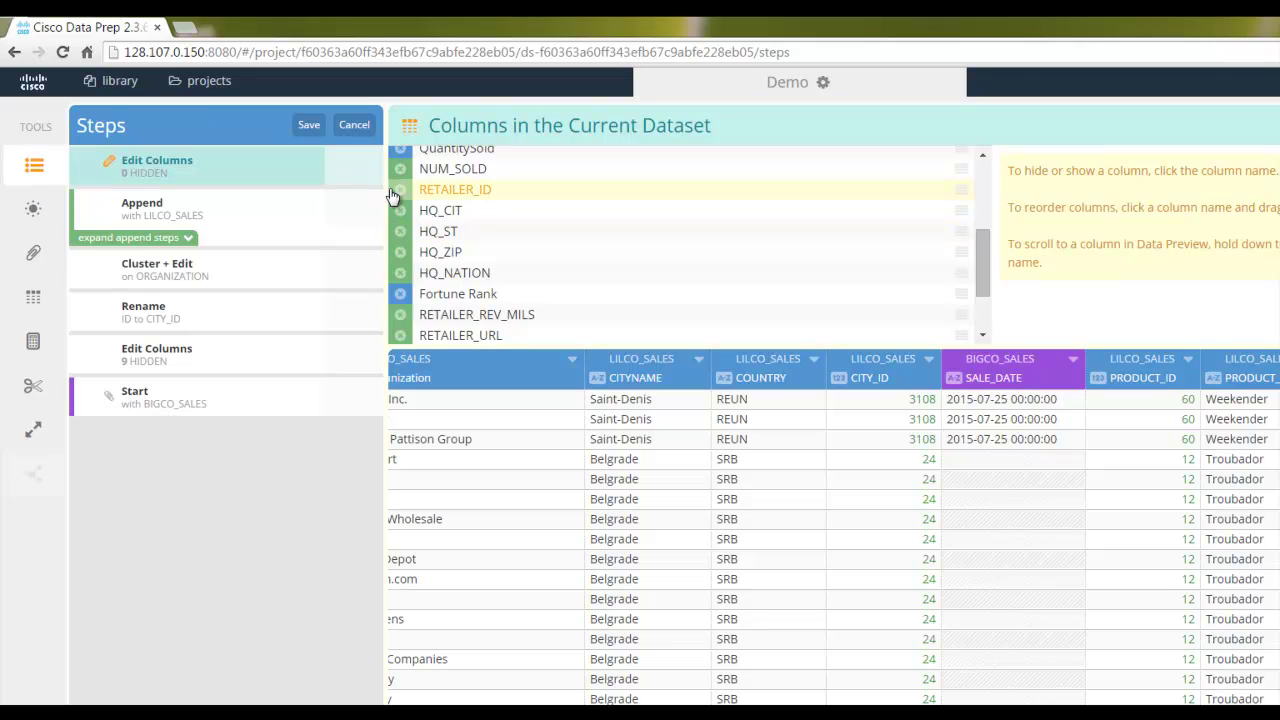
click(399, 218)
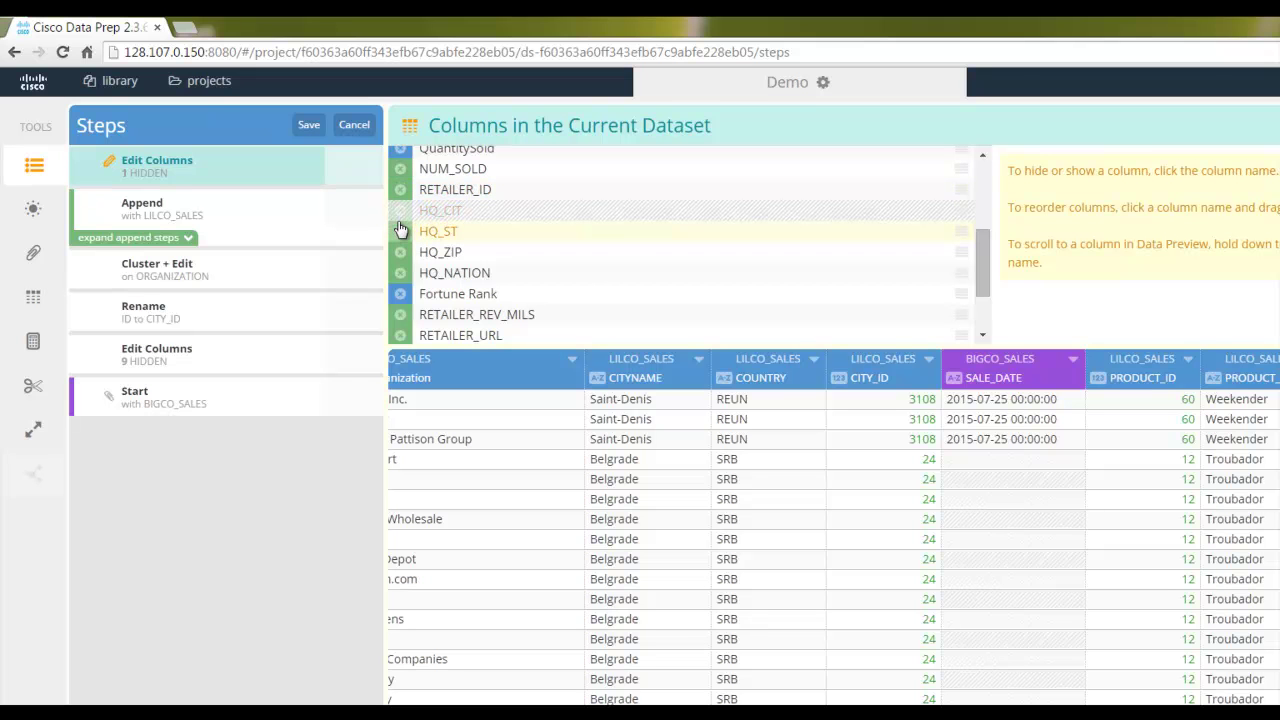
click(399, 234)
click(399, 253)
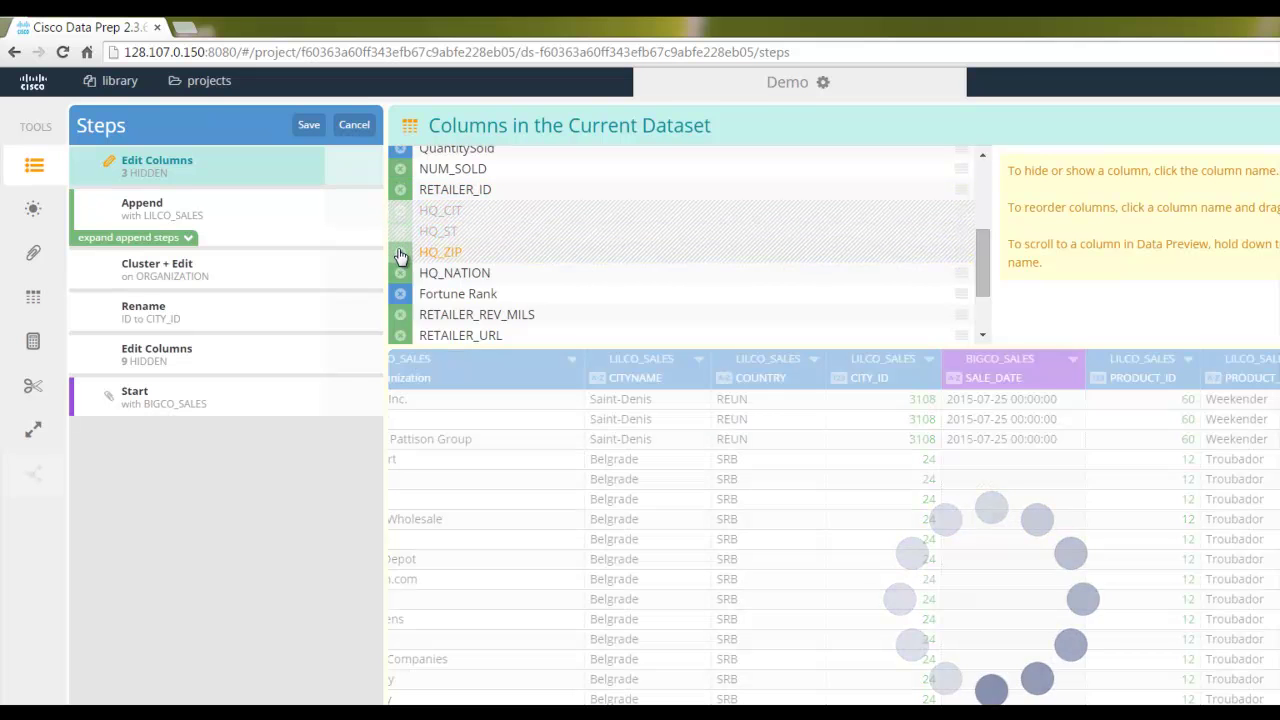
click(399, 274)
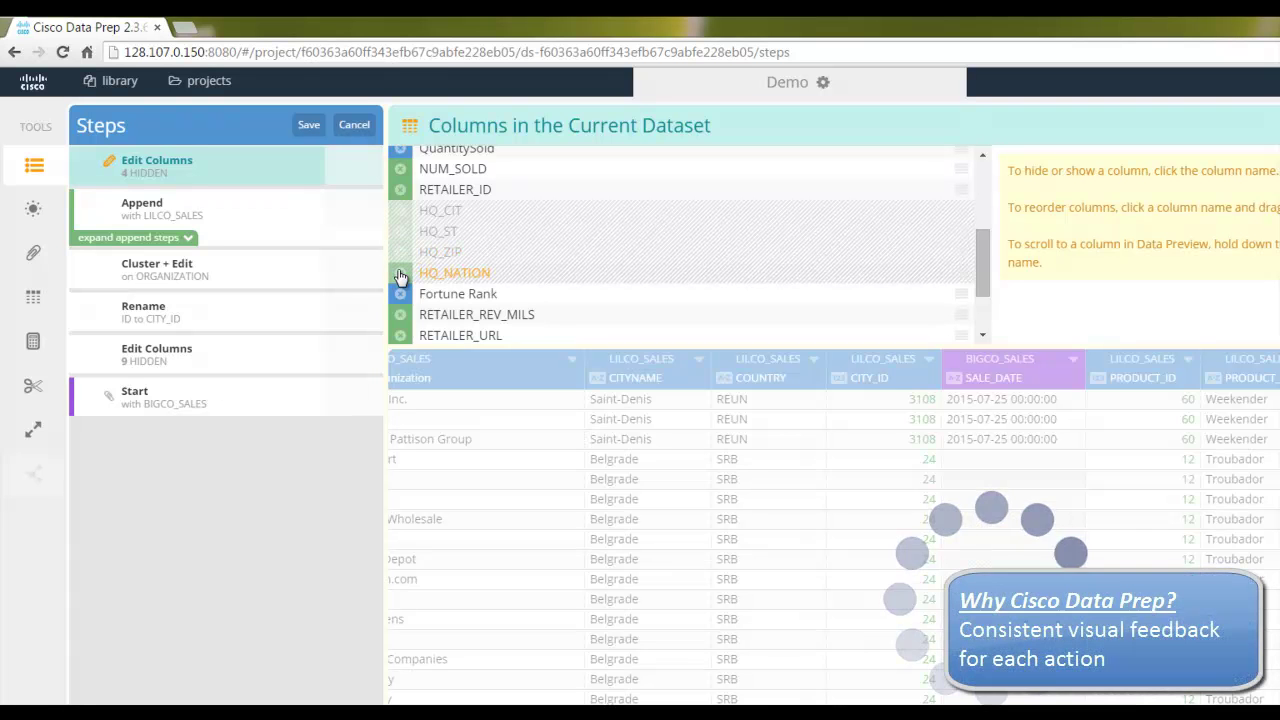
click(399, 294)
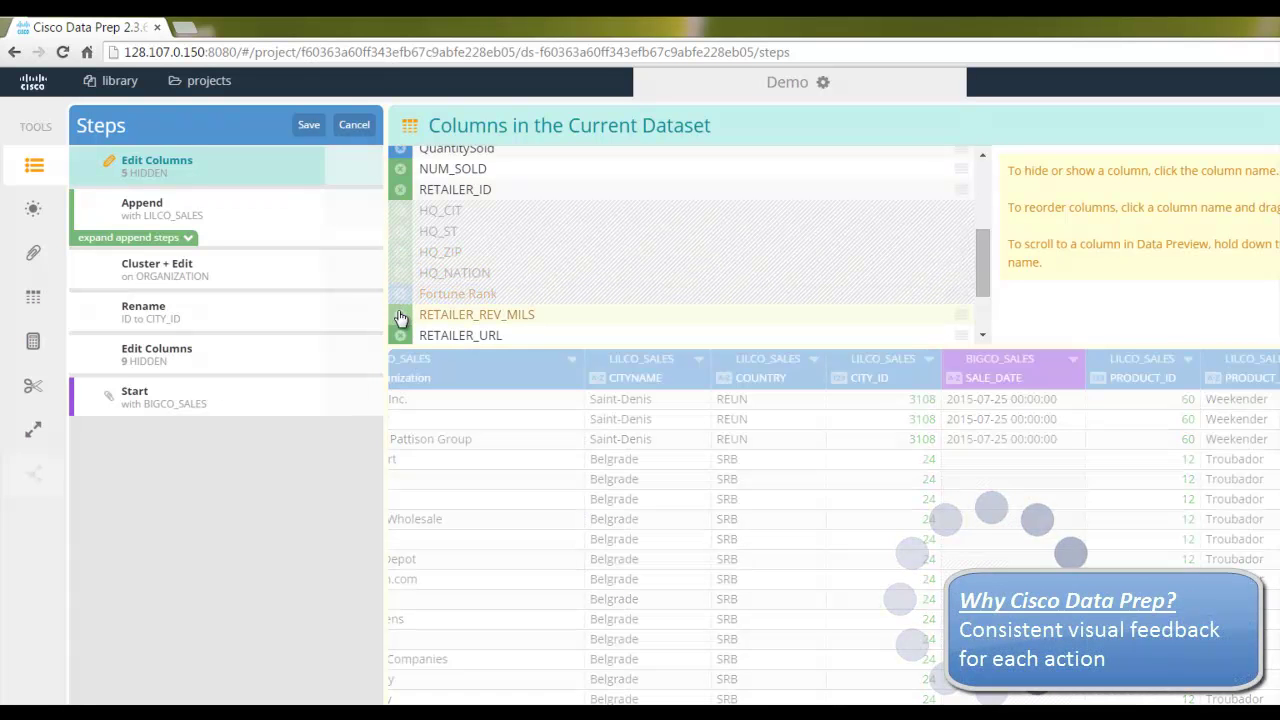
click(400, 315)
click(400, 336)
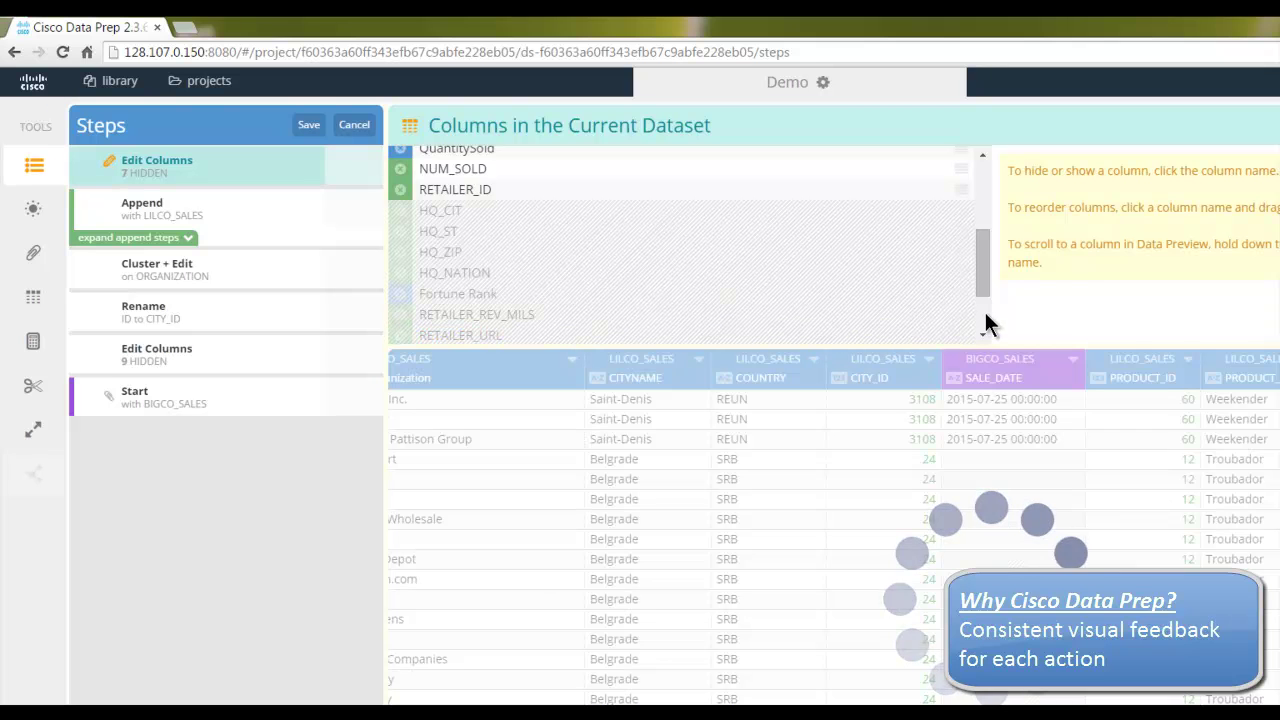
- Hide RETAILER_OWNED_STATUS, CITY_POP, CITY_LONG and CITY_LAT as well and save the column edits
scroll(985, 313, down, 2)
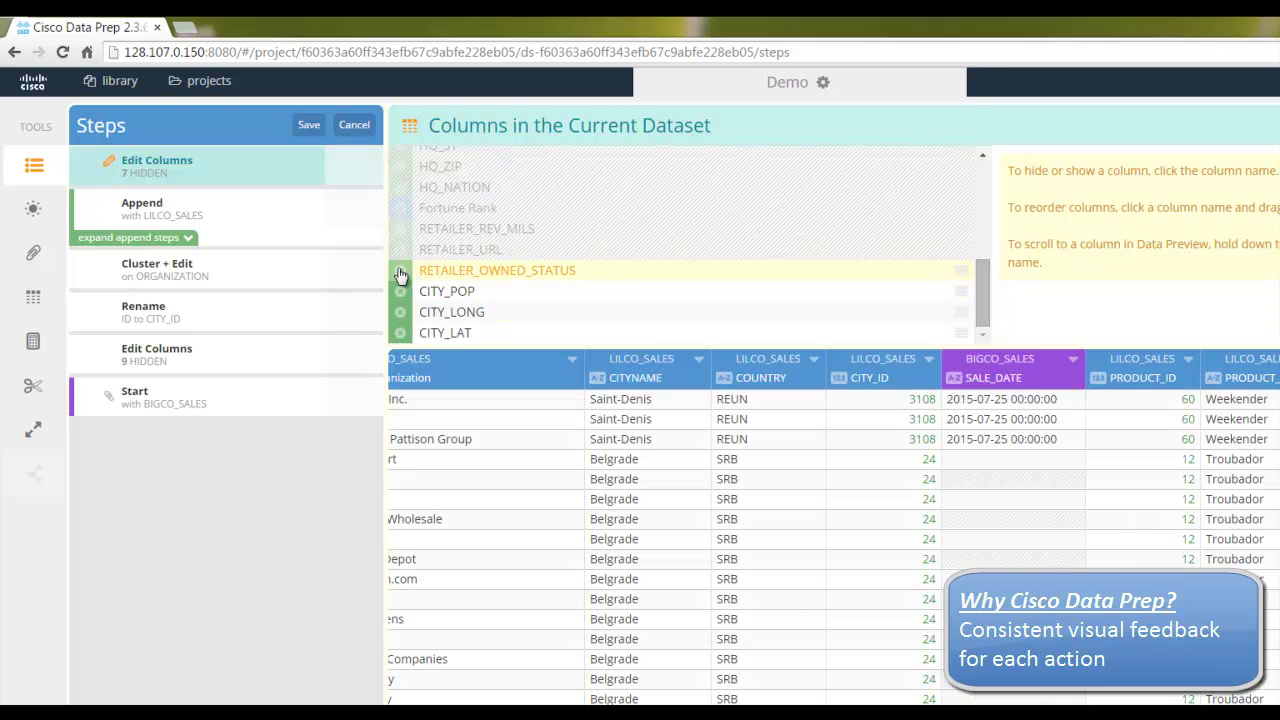
click(400, 271)
click(398, 296)
click(398, 314)
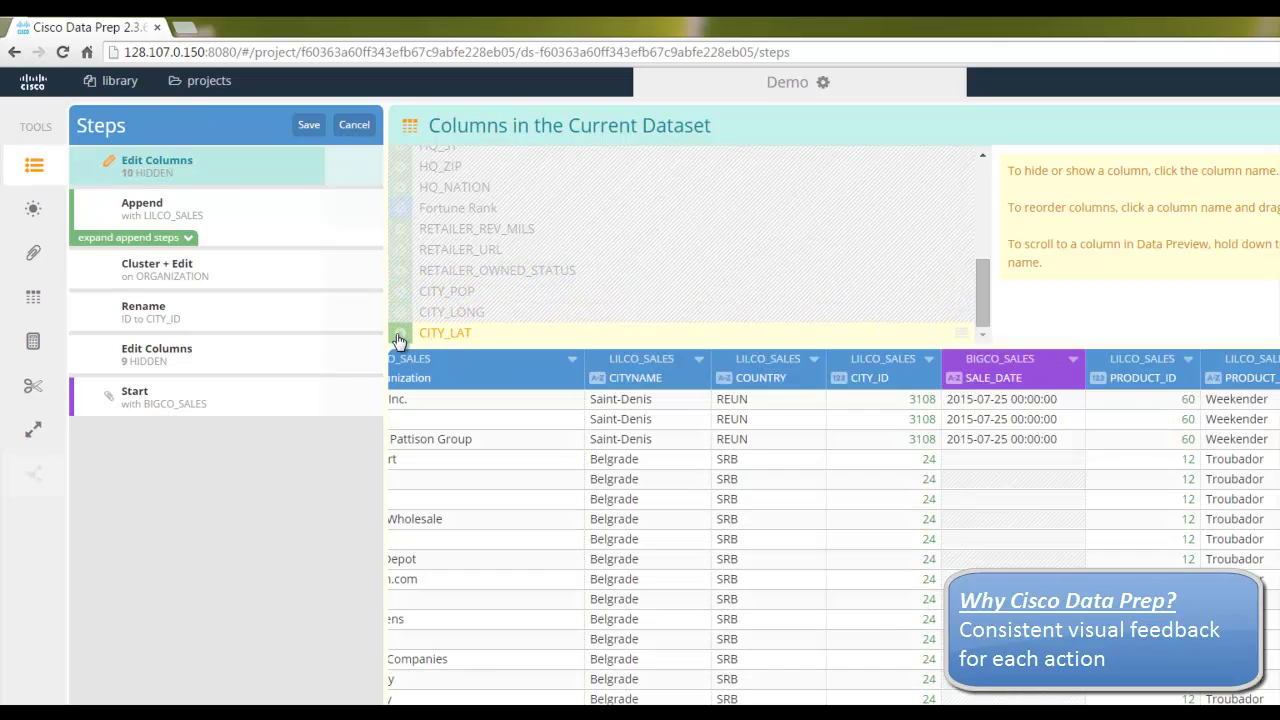
click(398, 336)
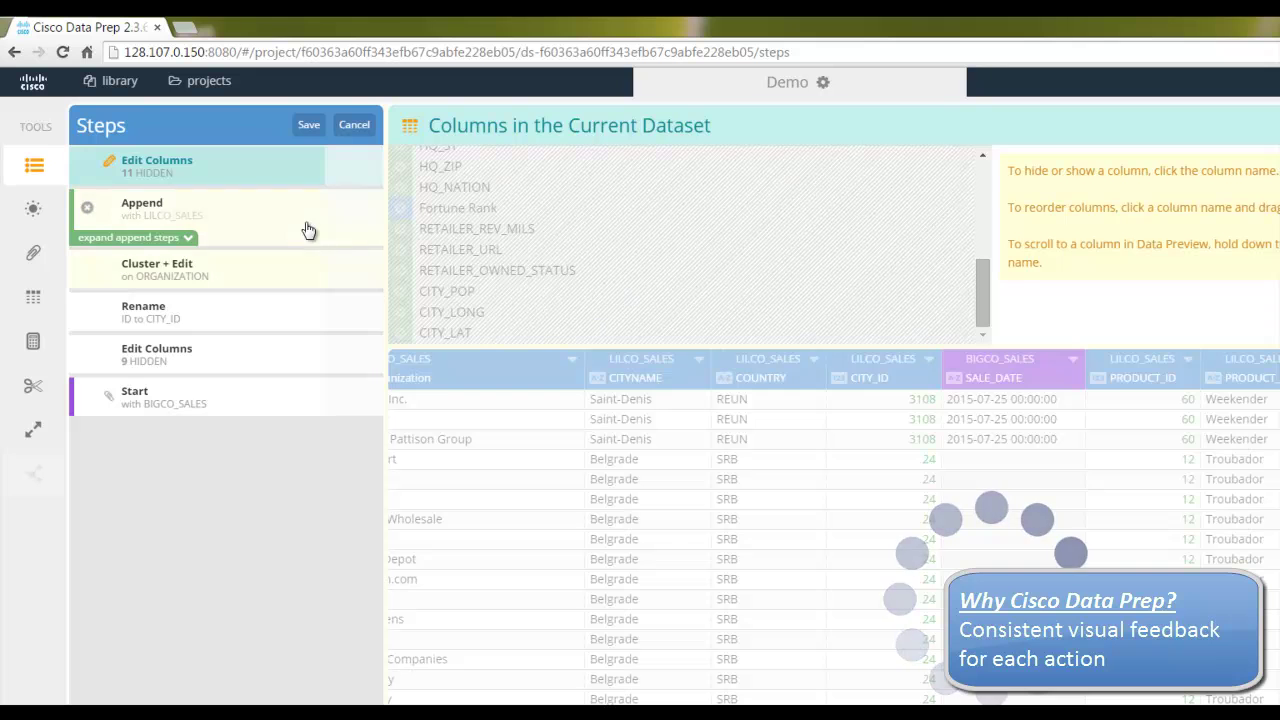
click(309, 126)
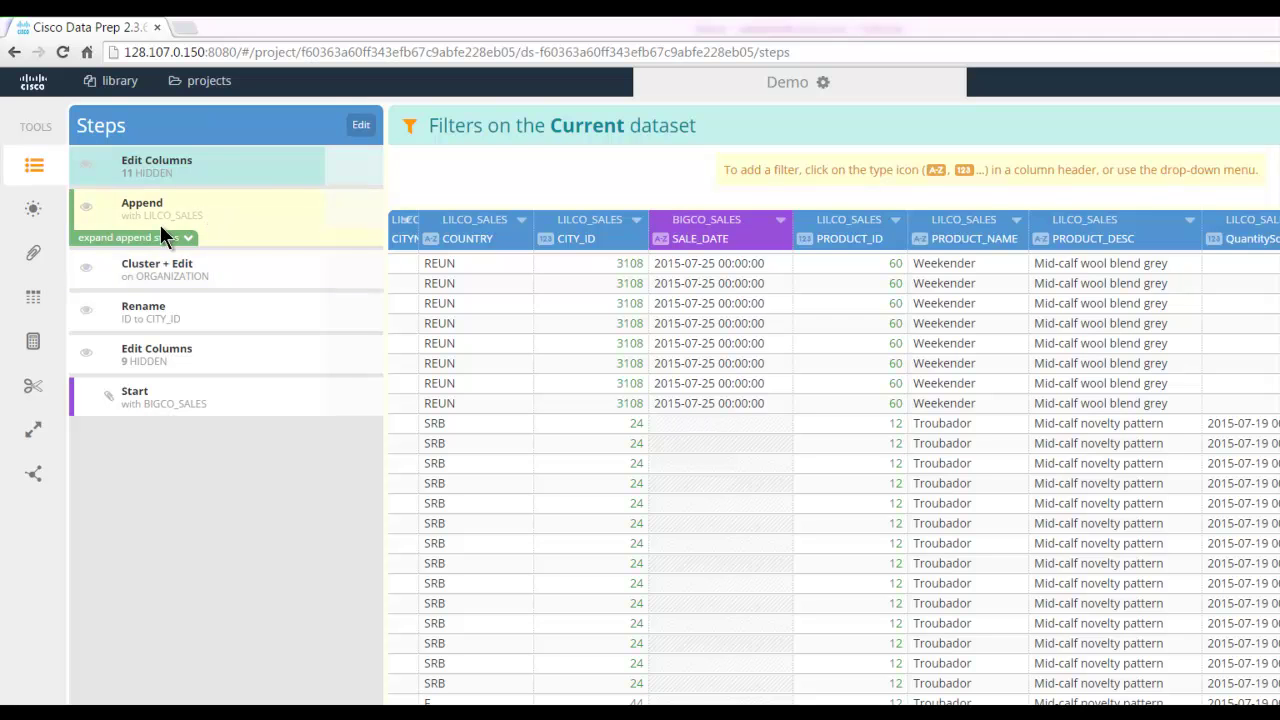
- Edit the Append step for LILCO_SALES and remove the column match between QuantitySold and DATE_SOLD
click(142, 244)
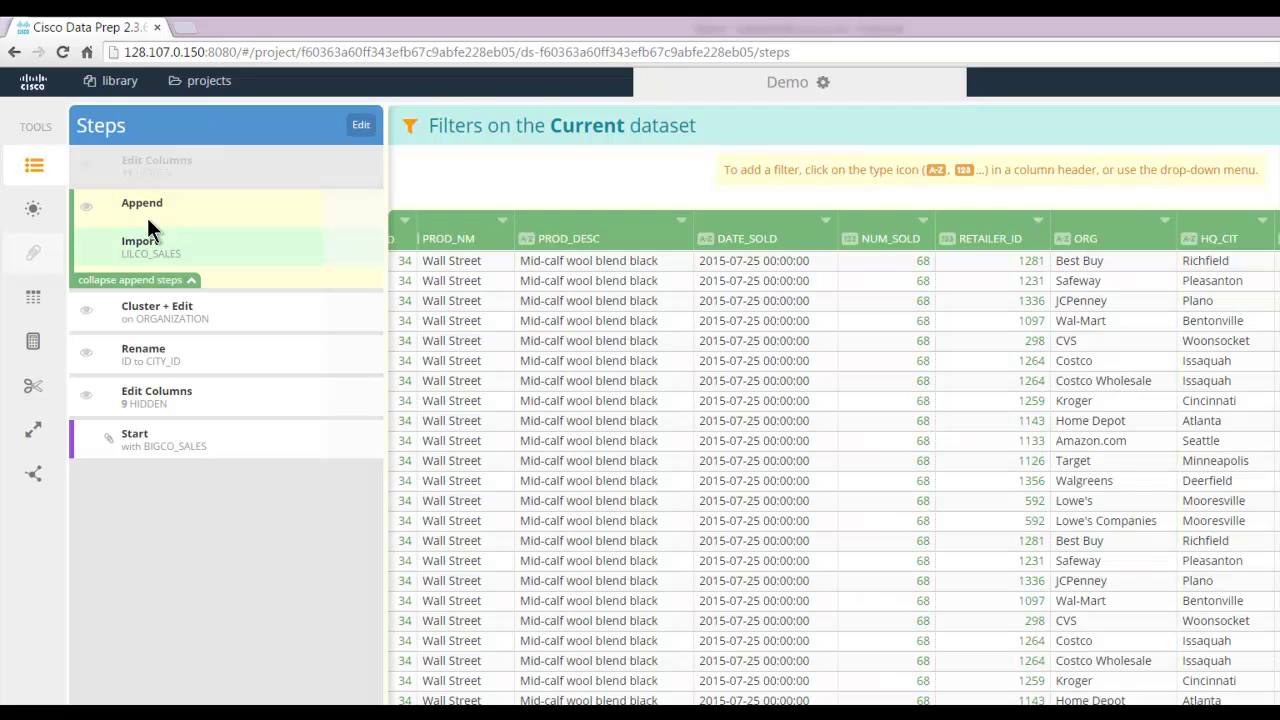
click(155, 208)
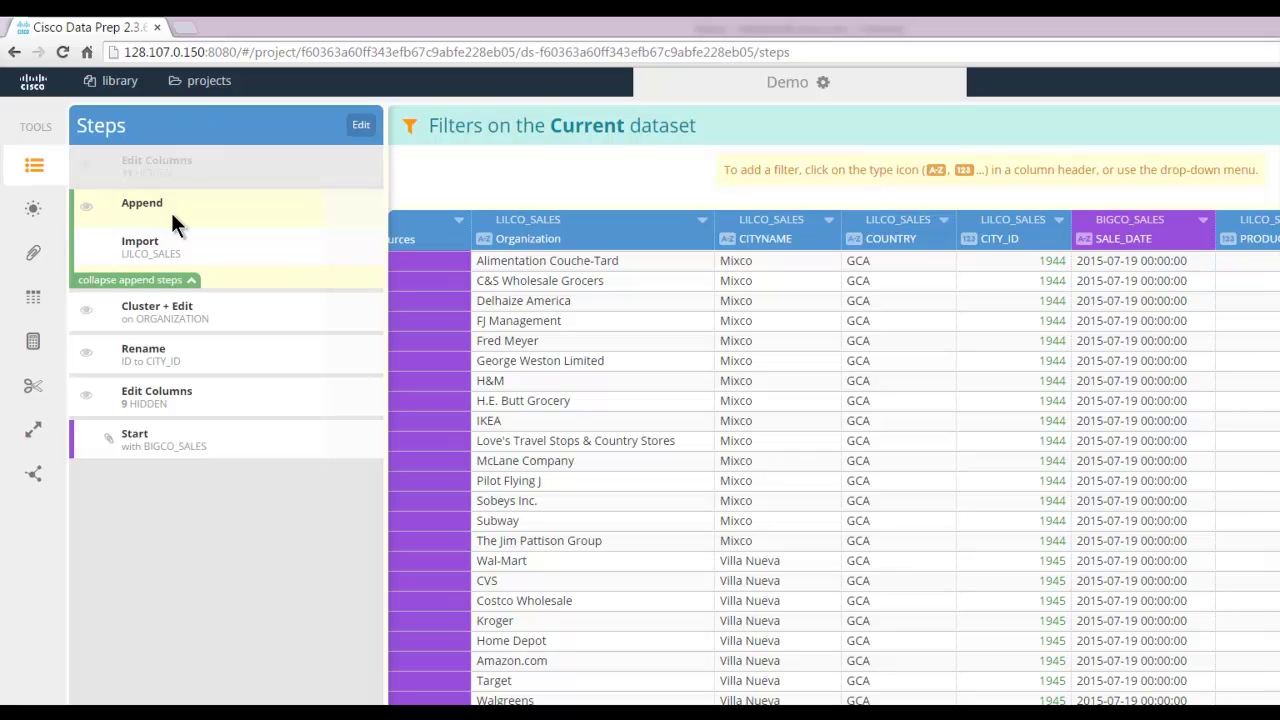
click(360, 125)
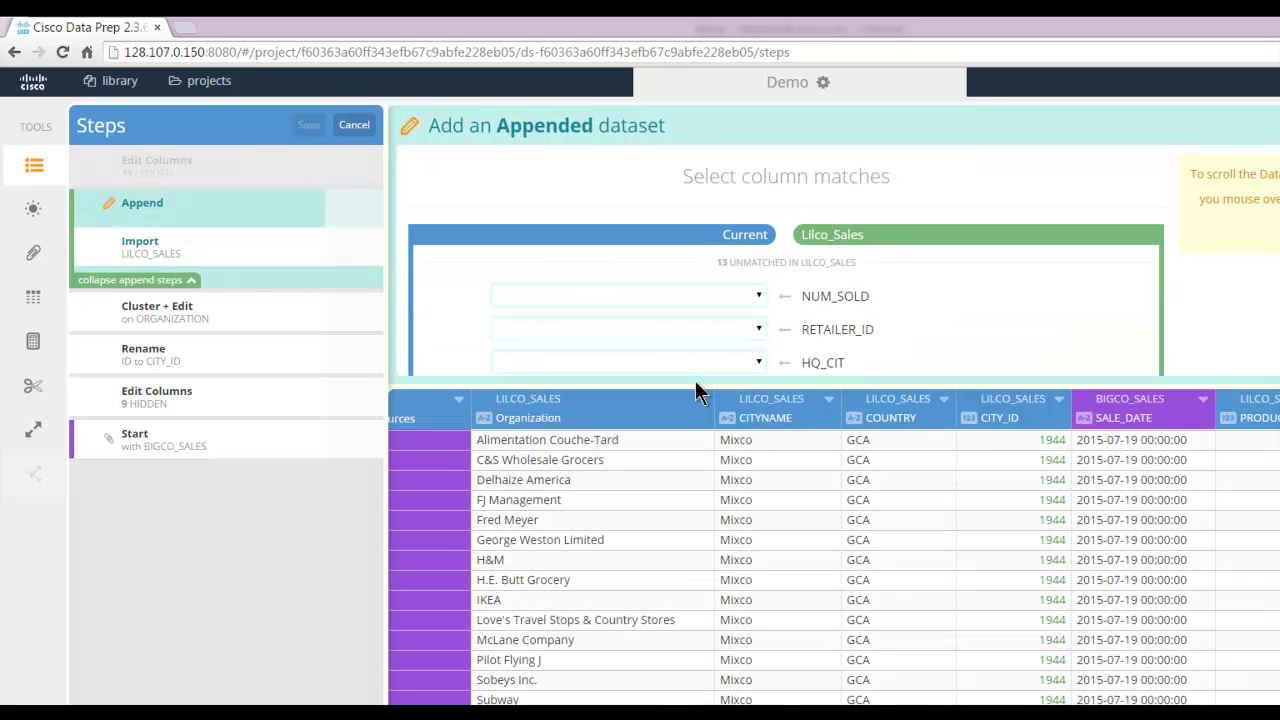
drag(711, 563, 720, 623)
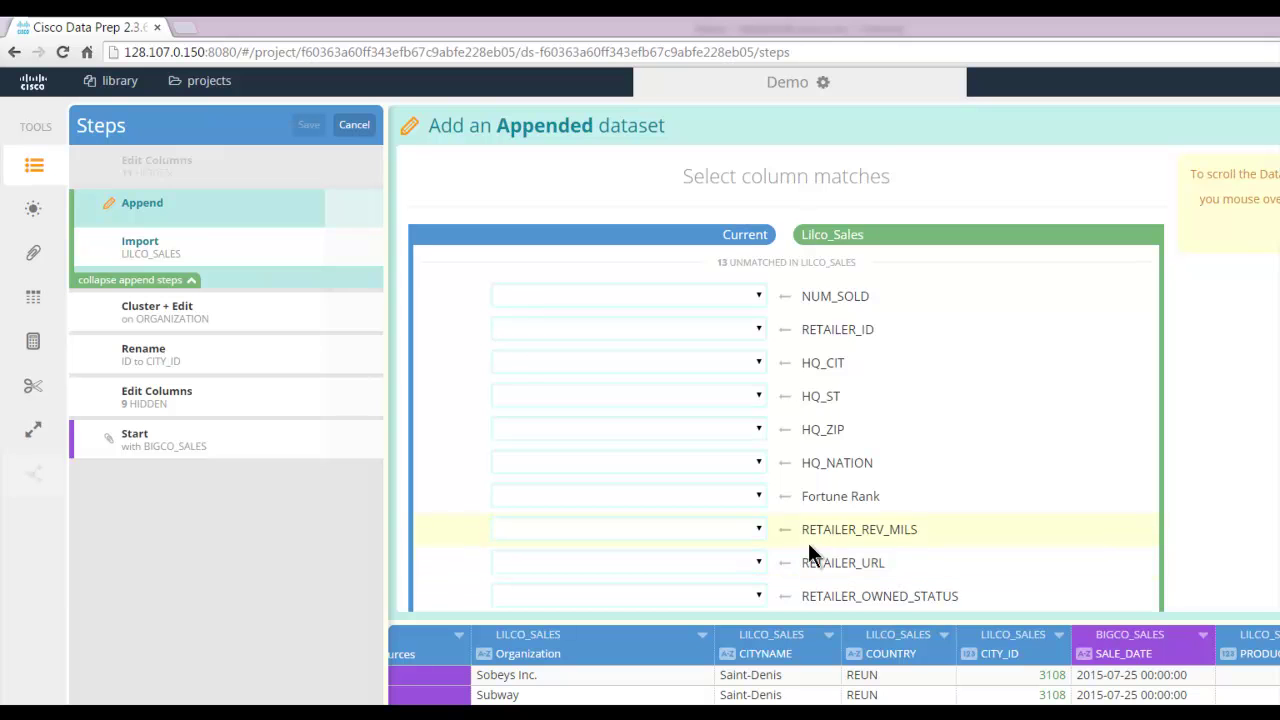
scroll(786, 380, down, 4)
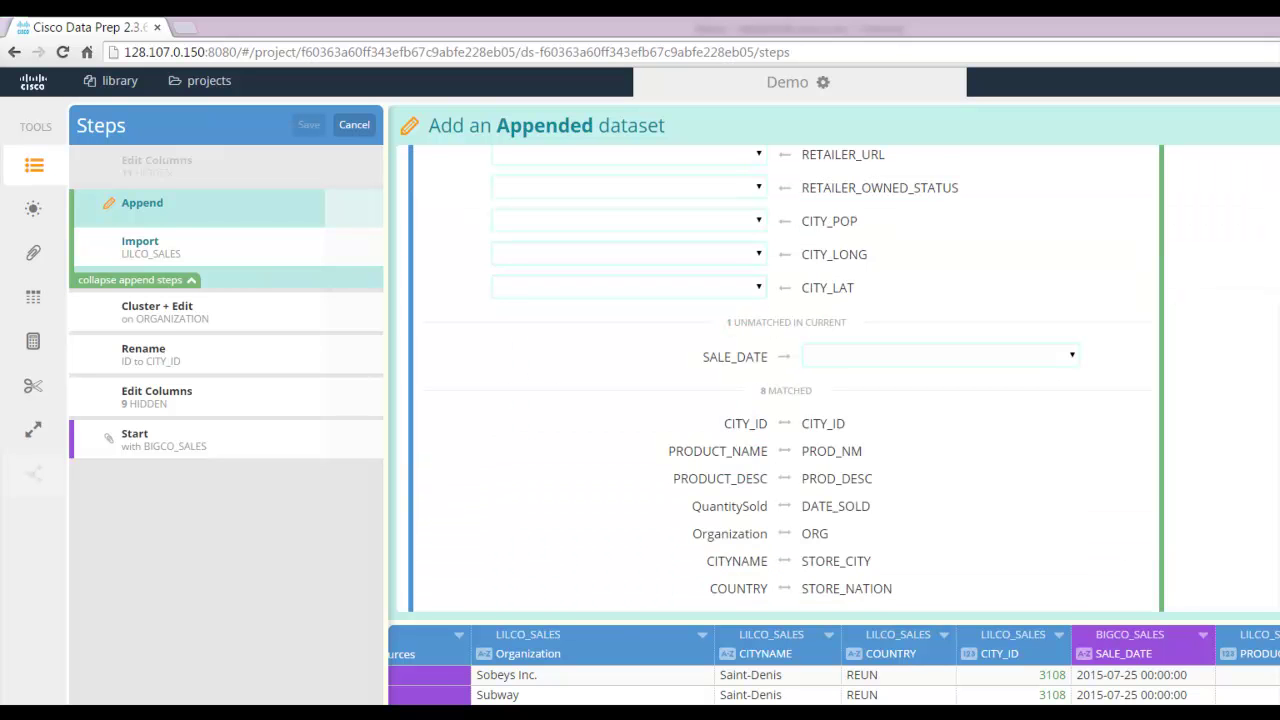
scroll(786, 380, down, 1)
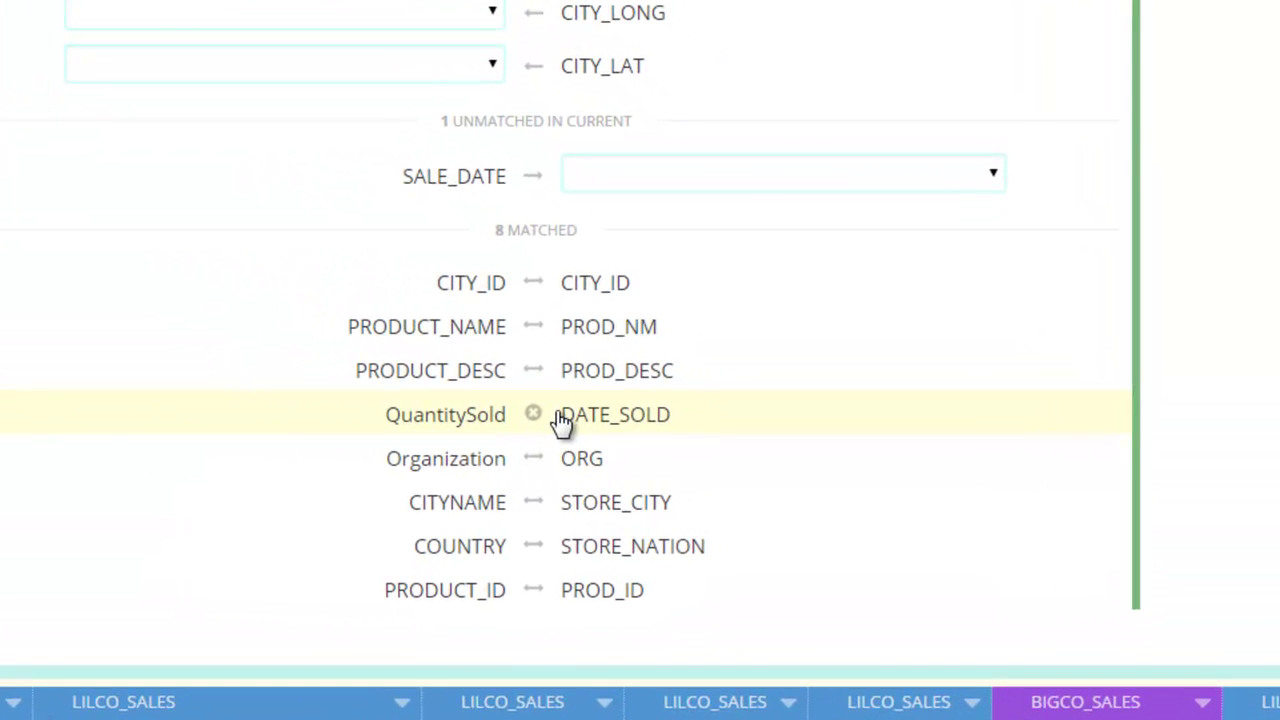
click(533, 413)
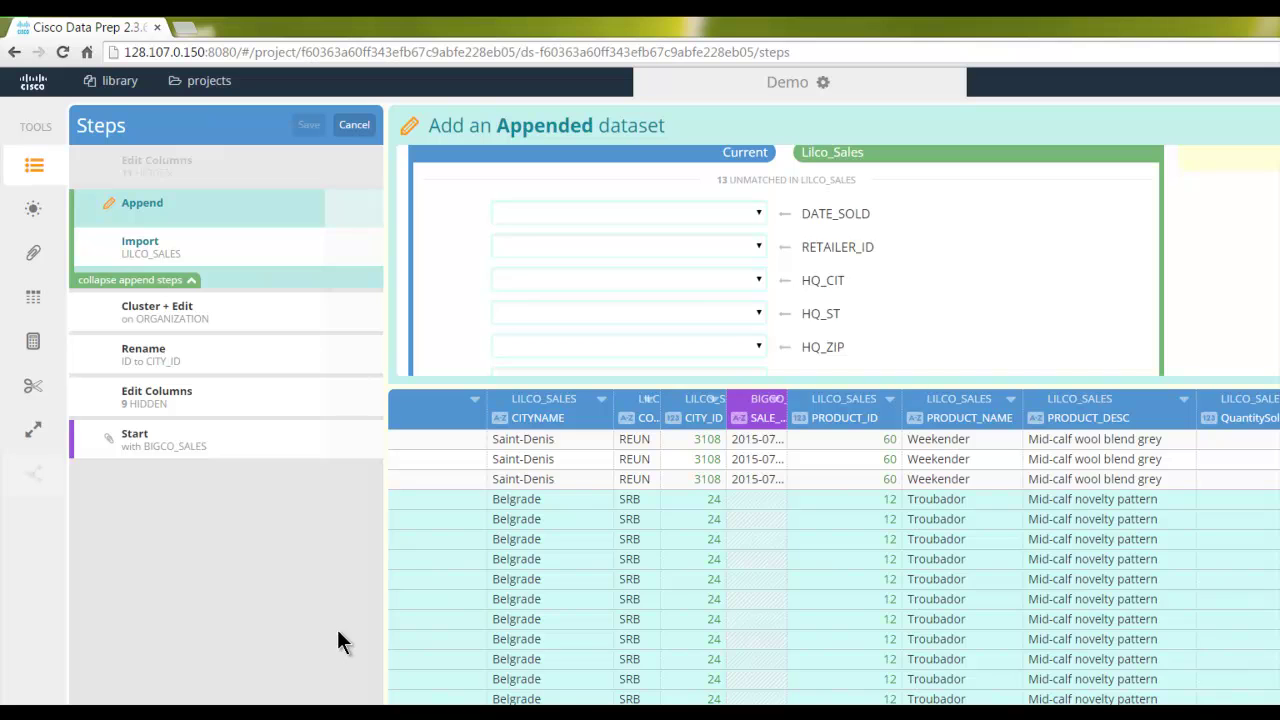
- Match the Lilco_Sales column DATE_SOLD to SALE_DATE and save the Append step
click(760, 216)
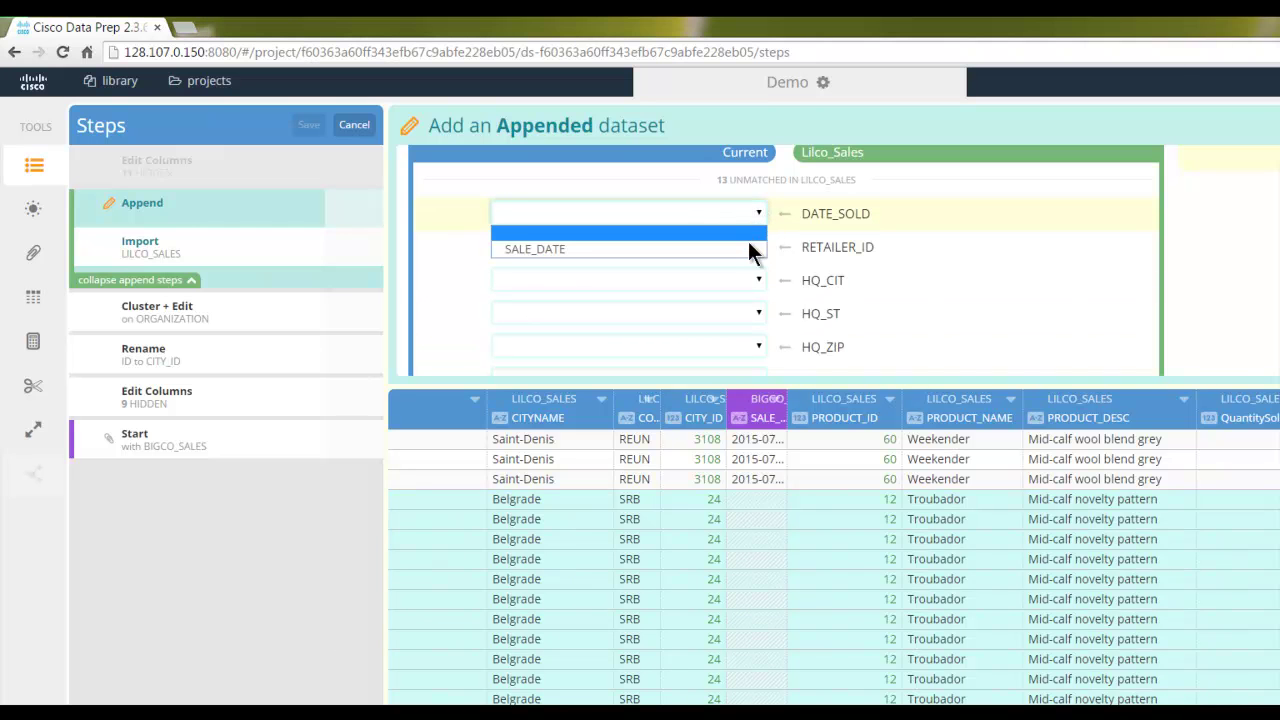
click(755, 249)
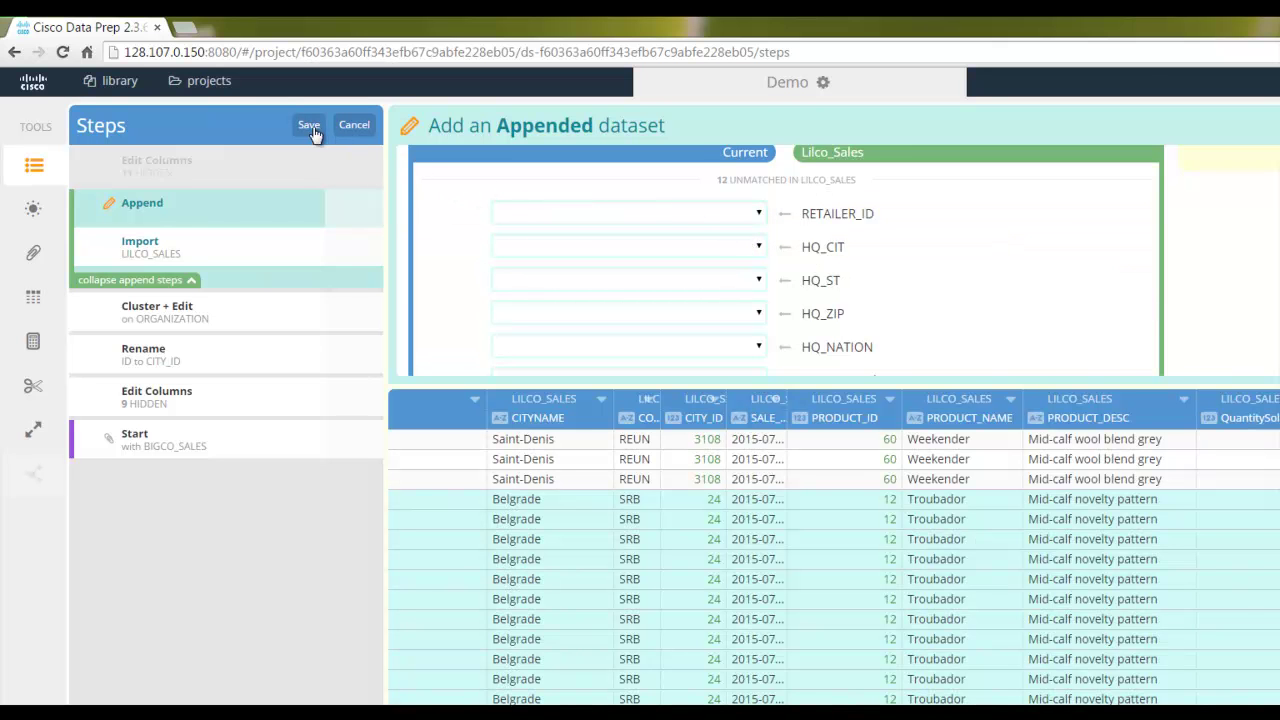
click(309, 127)
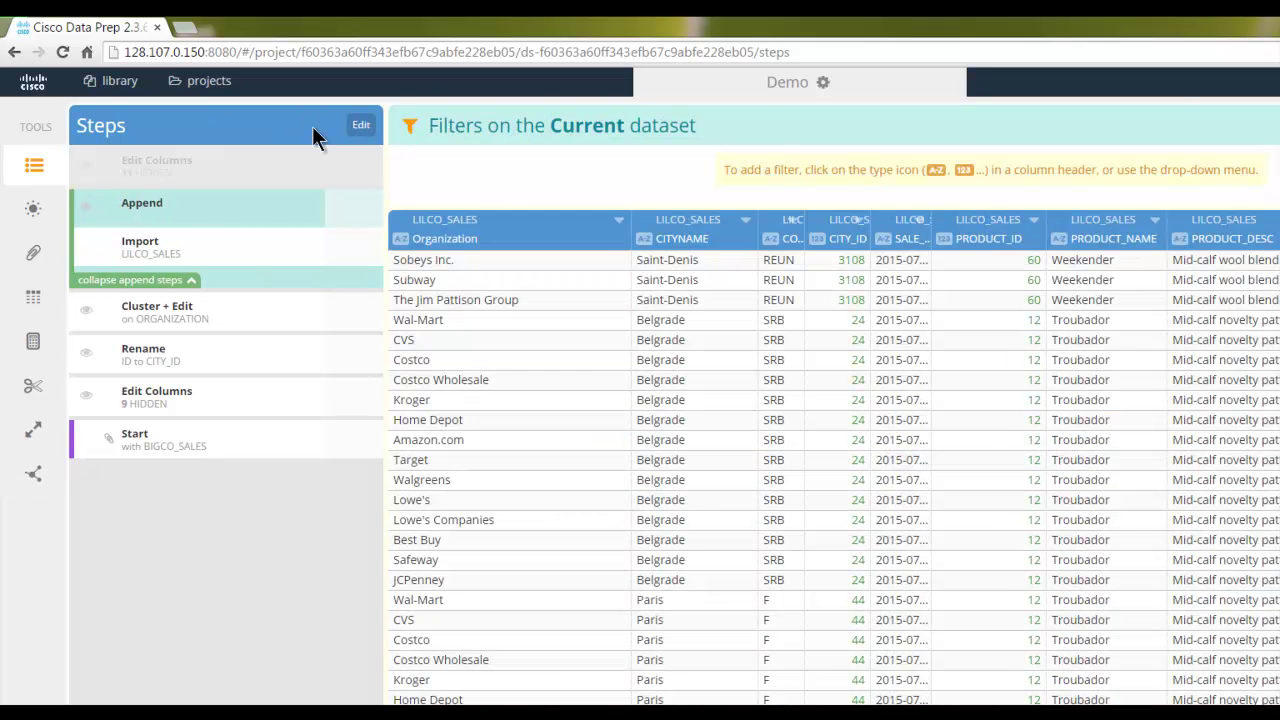
- Reopen the Append step for editing and rename the QuantitySold column to Bigco_Num_Sold
click(361, 125)
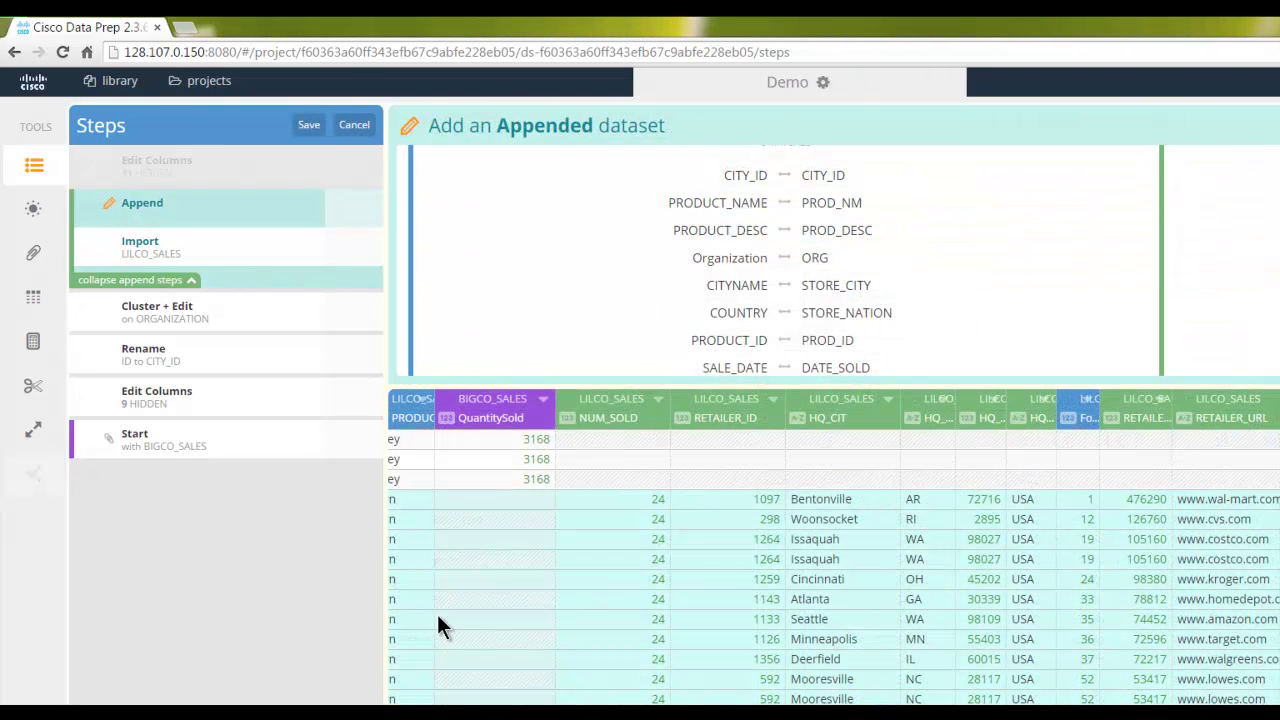
click(542, 400)
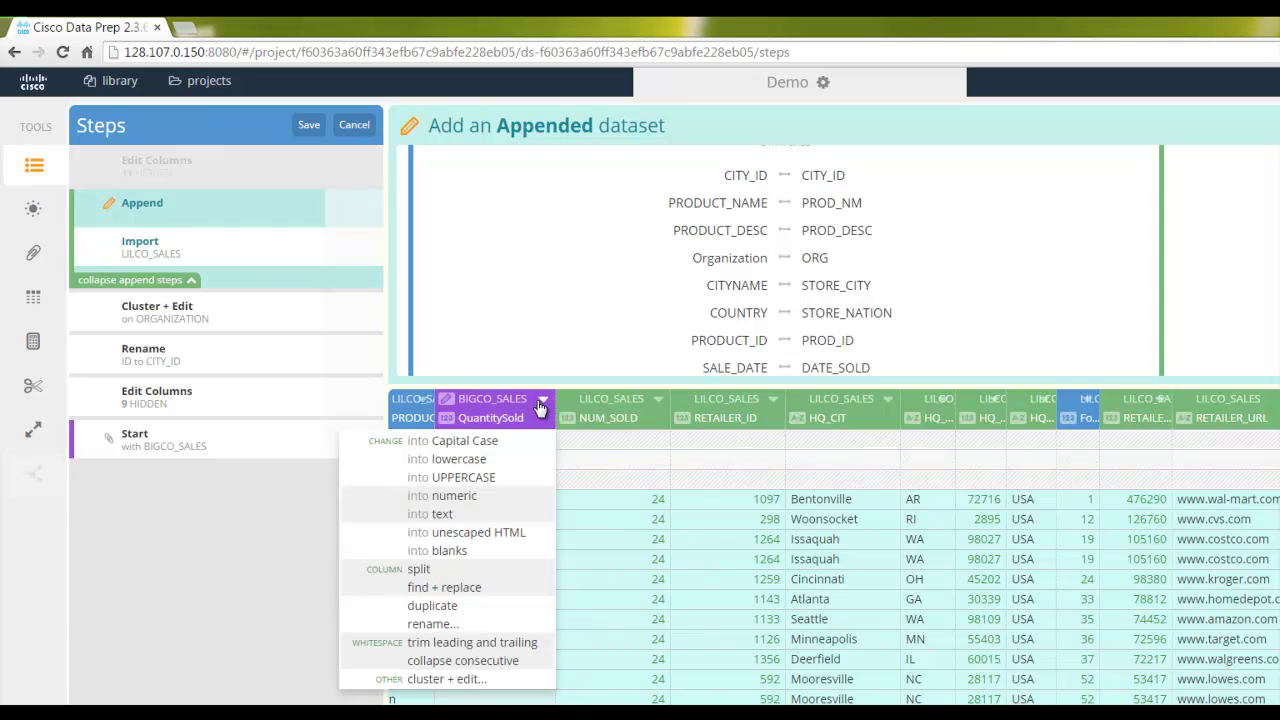
click(494, 628)
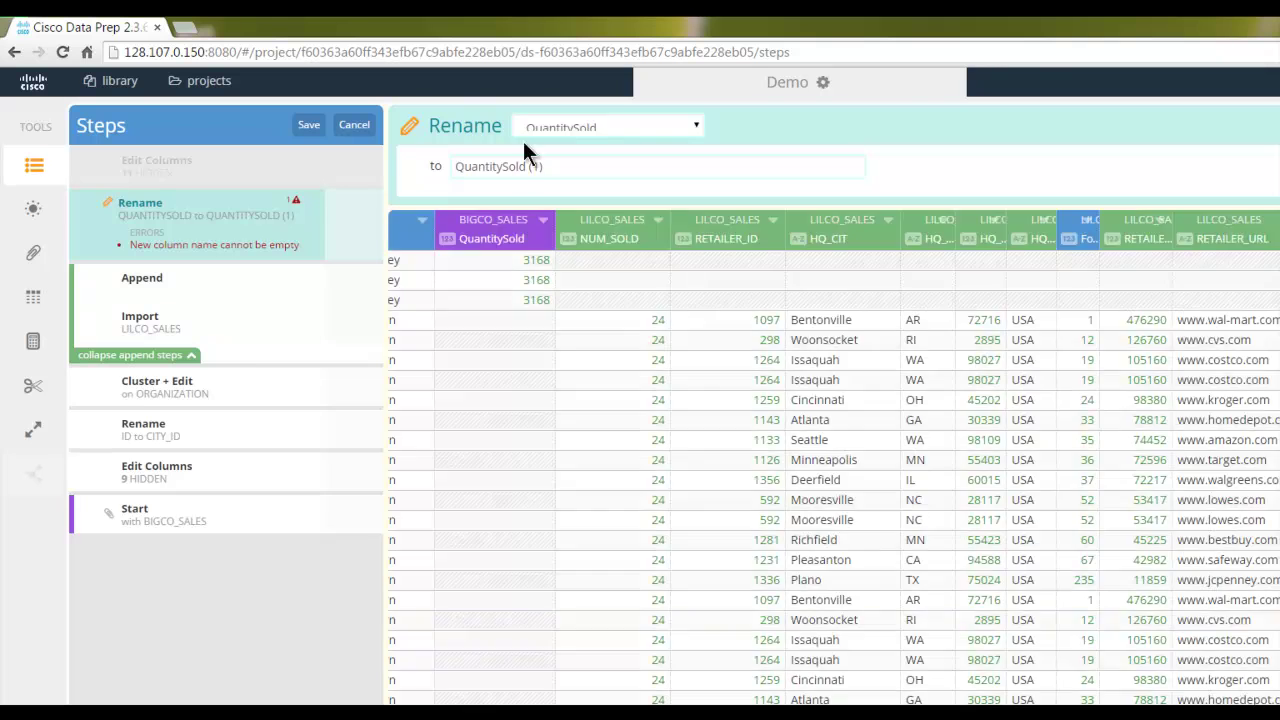
drag(544, 166, 436, 173)
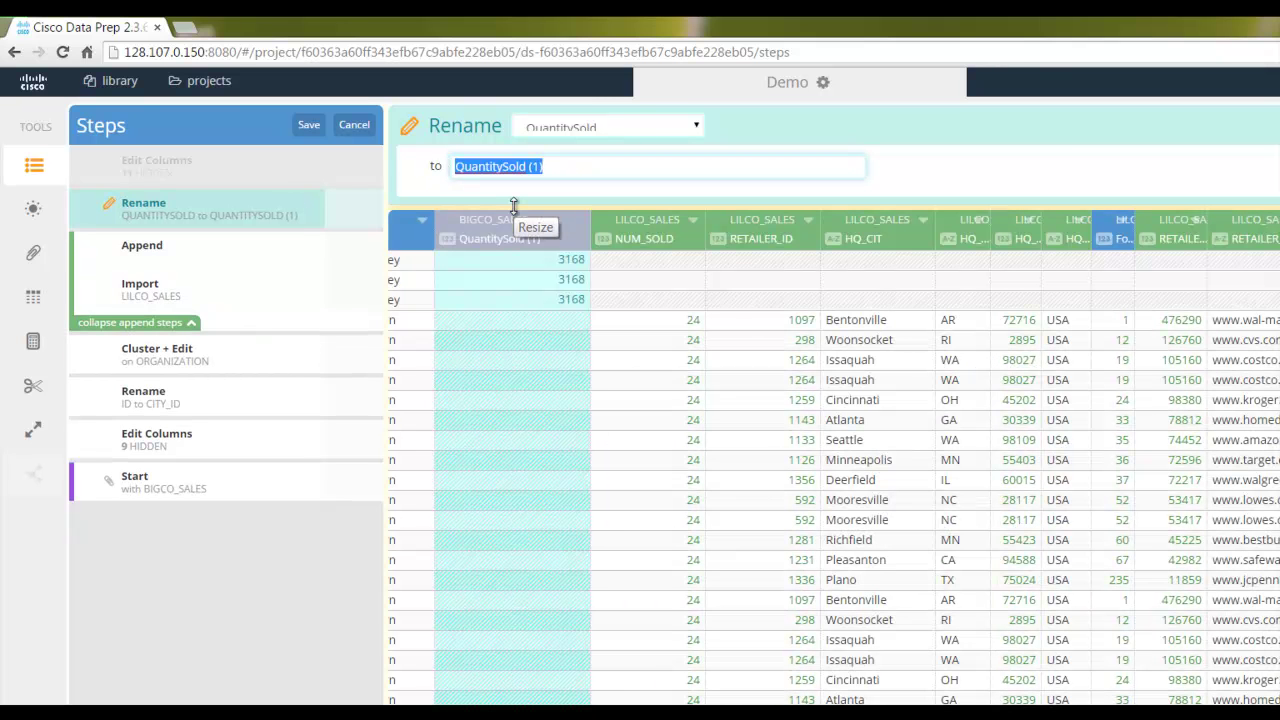
text(Bigco)
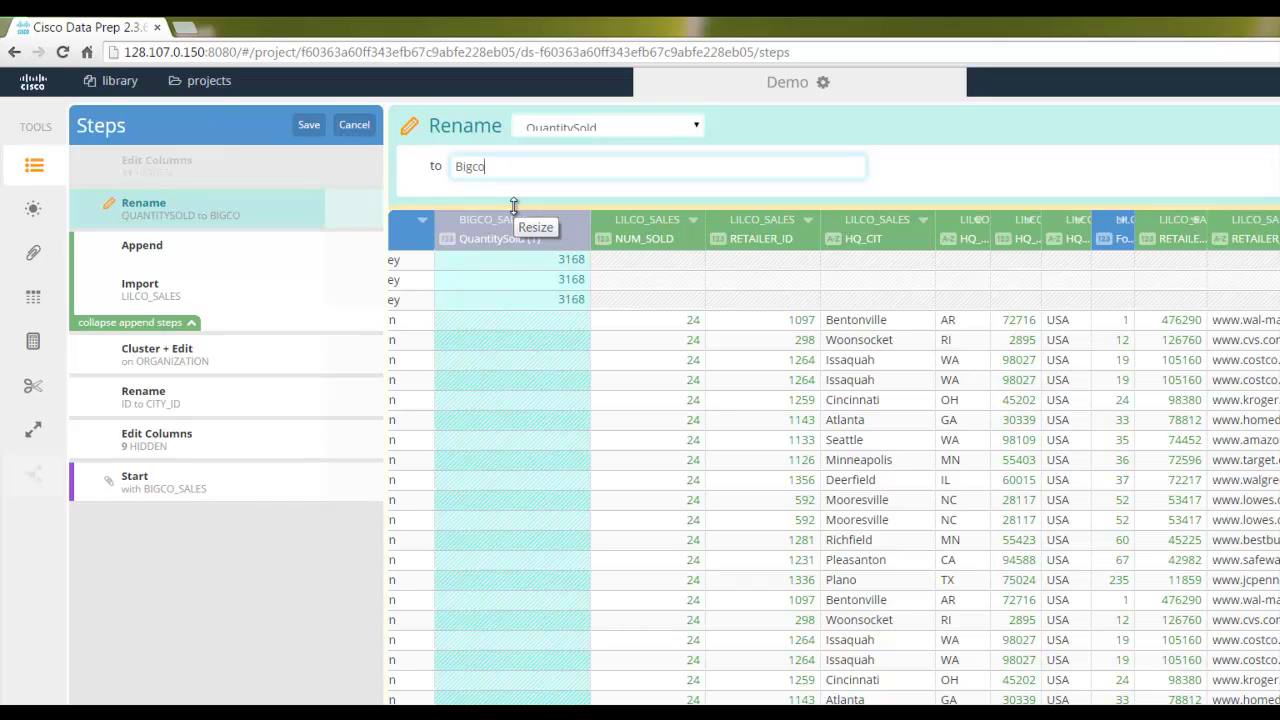
text(_Num_Sold)
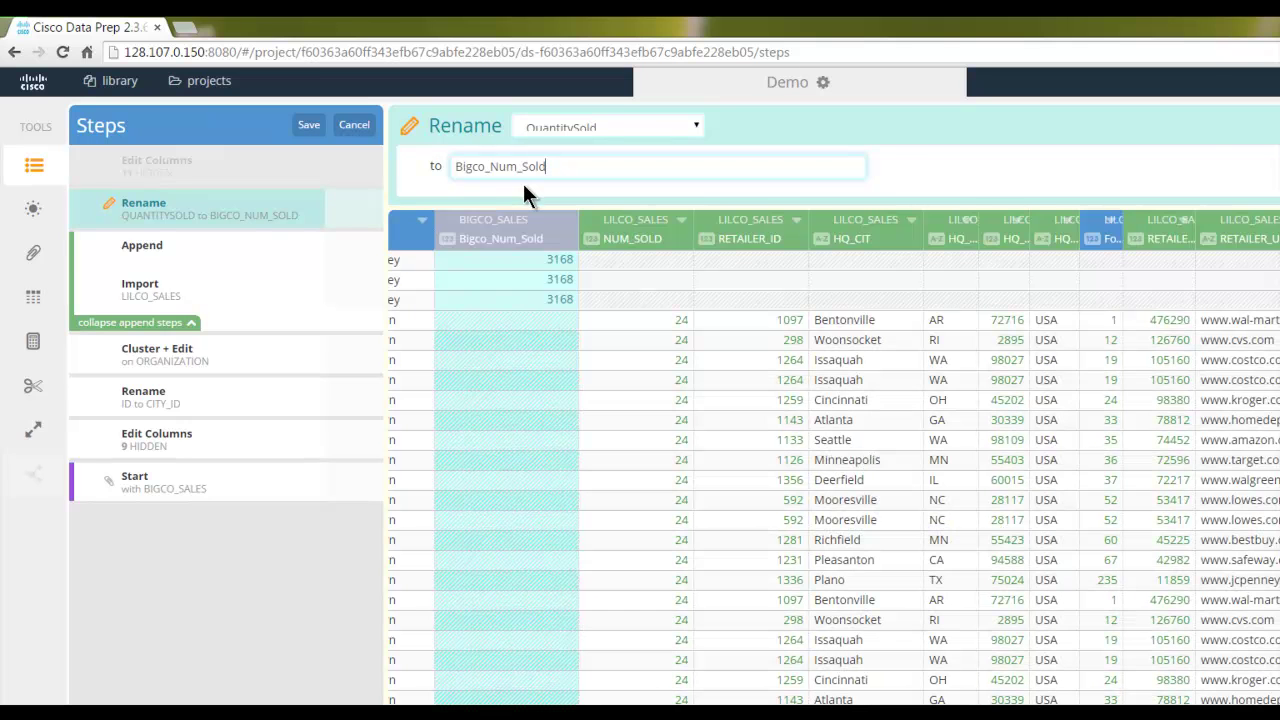
- Rename the NUM_SOLD column to Lilco_Num_Sold and save the step changes
click(680, 220)
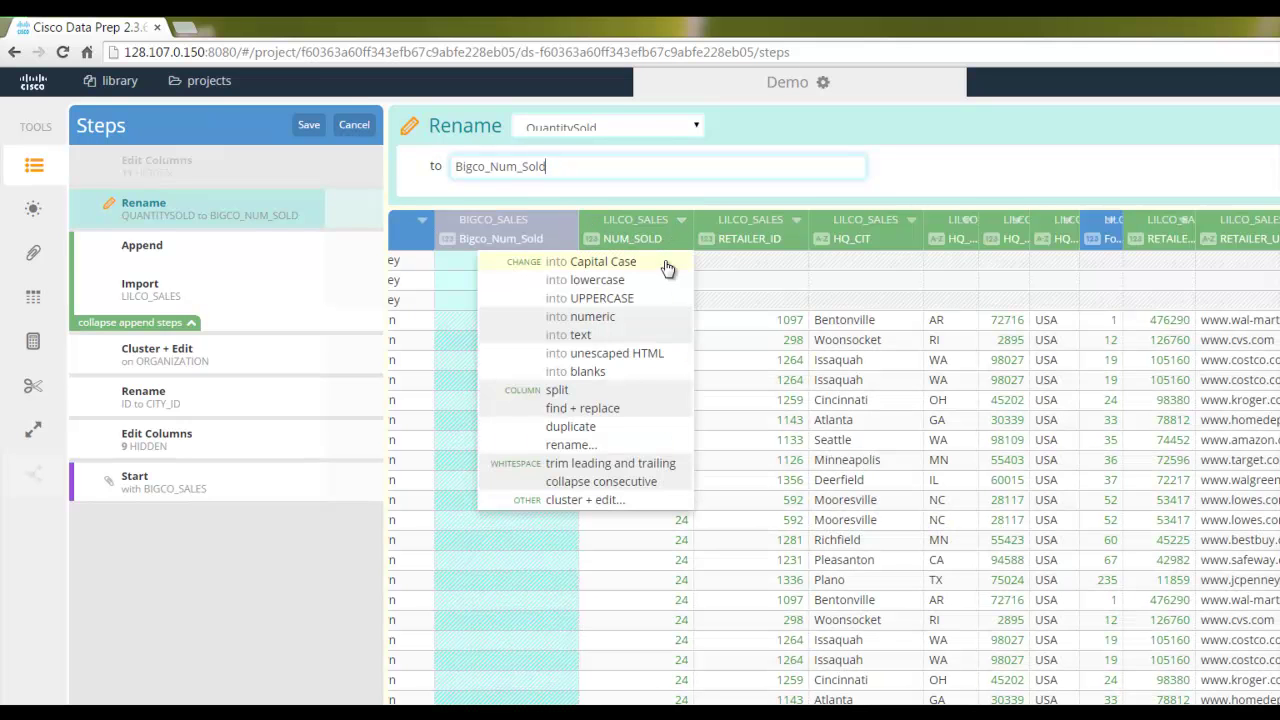
click(620, 446)
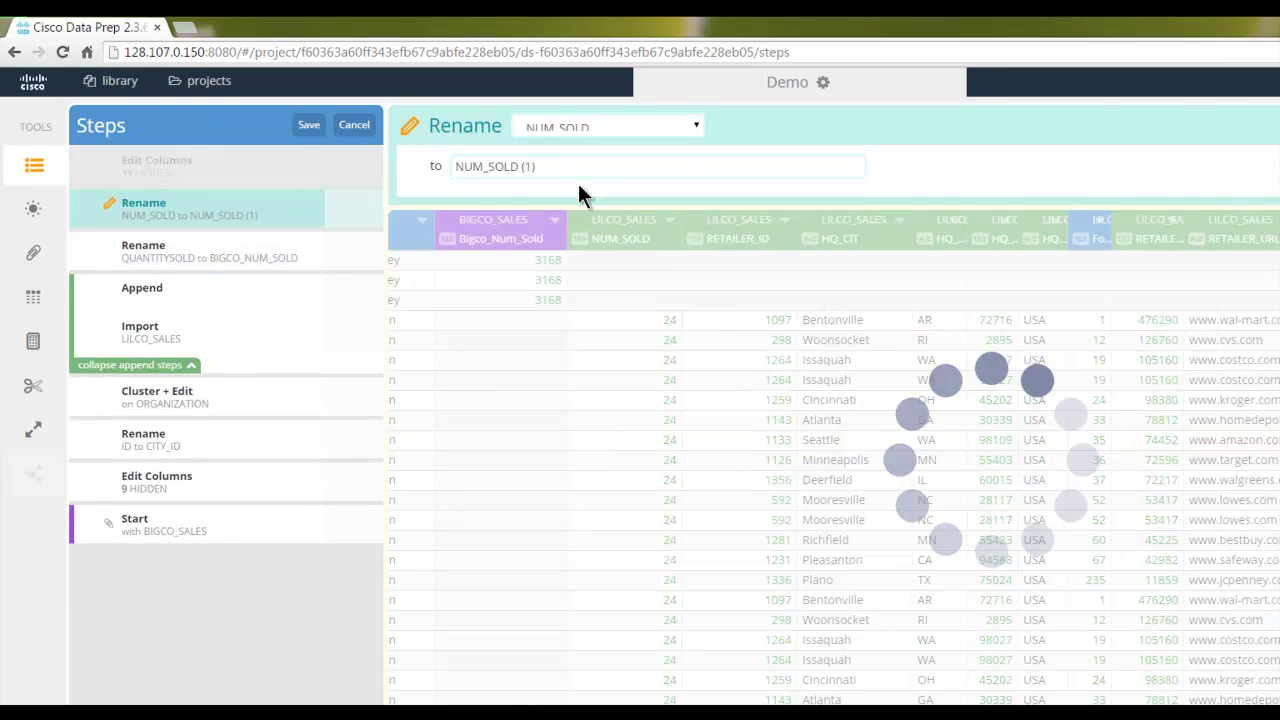
drag(562, 166, 437, 172)
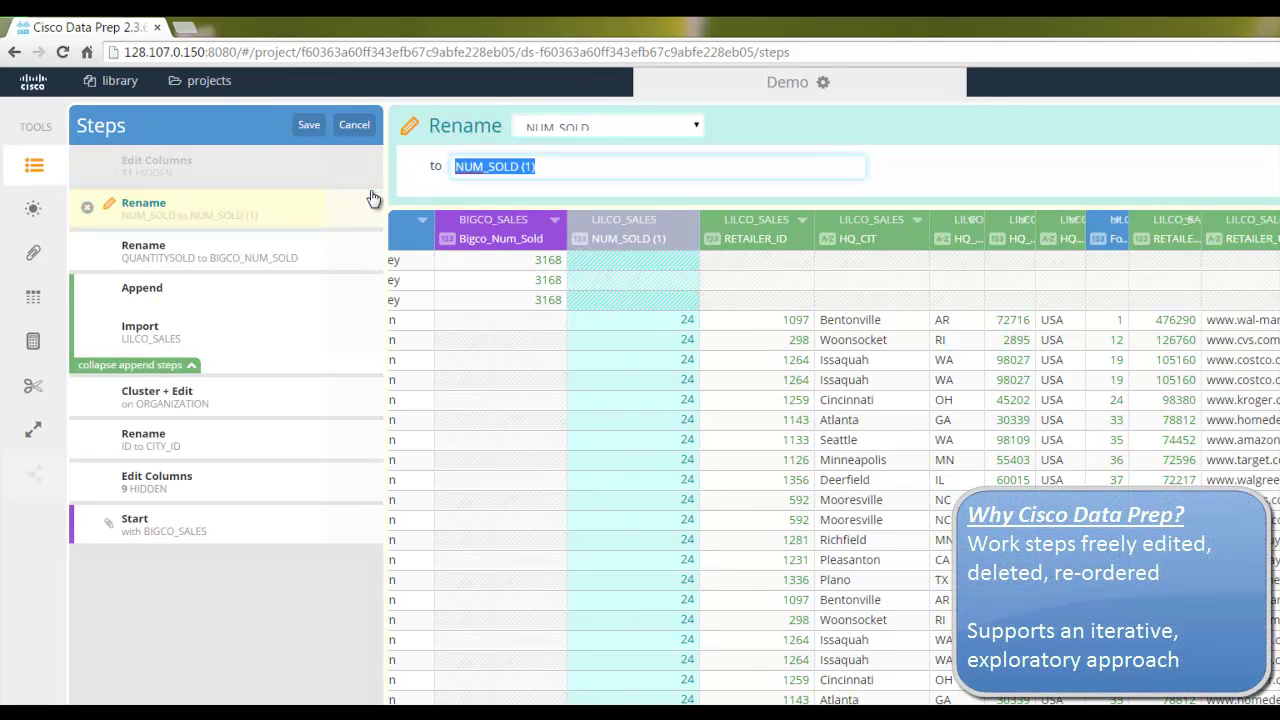
text(Lilco_Num_Sold)
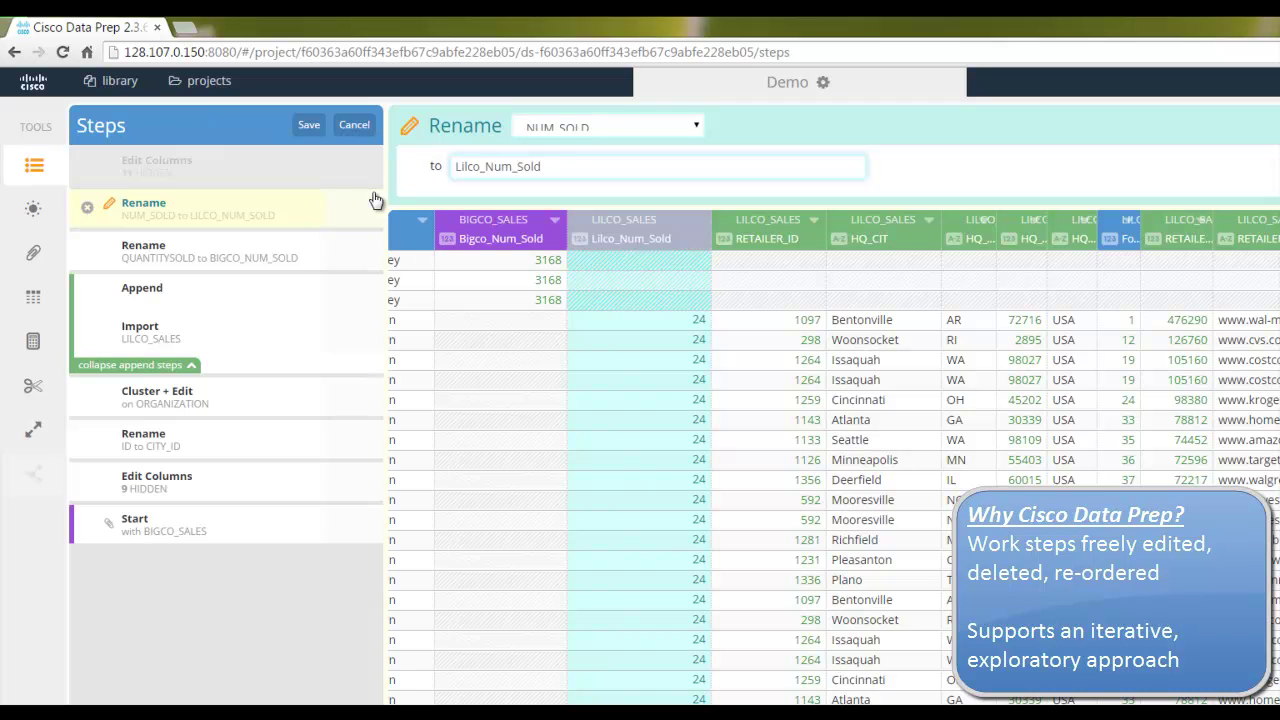
click(302, 126)
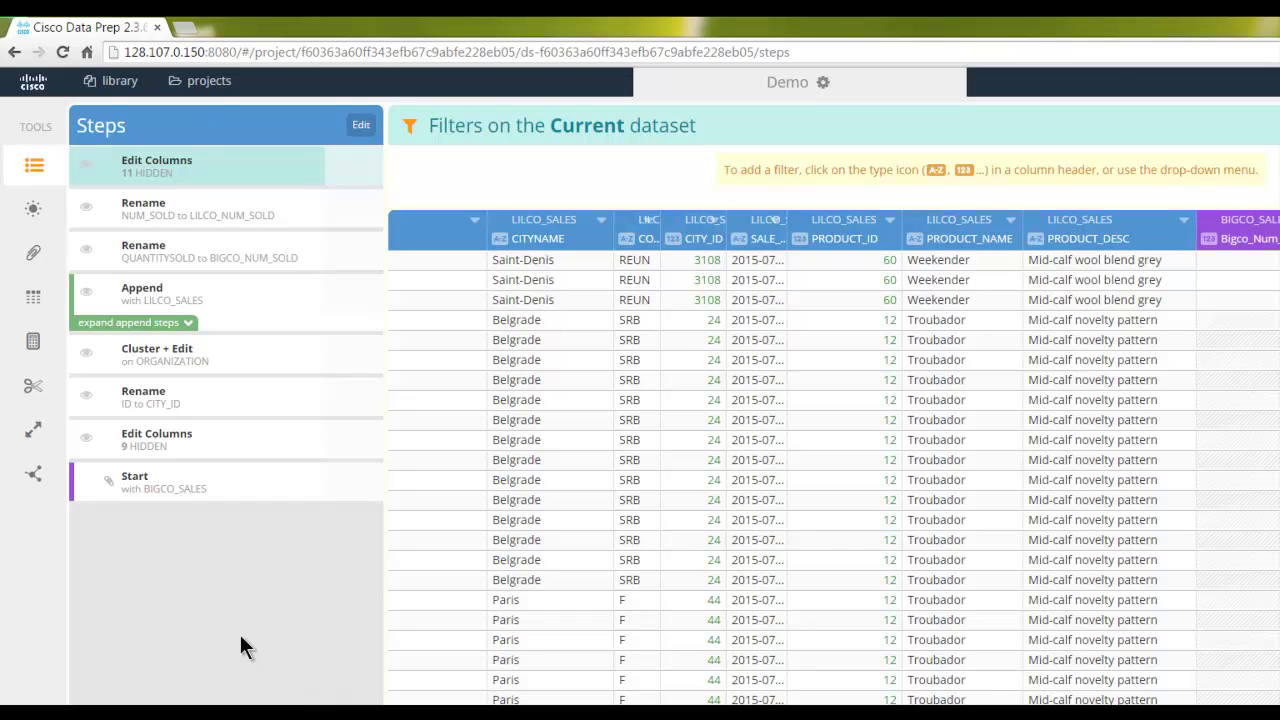
- Add a Group By shape step that keeps only Organization, CITYNAME and COUNTRY as the existing grouping columns
click(35, 437)
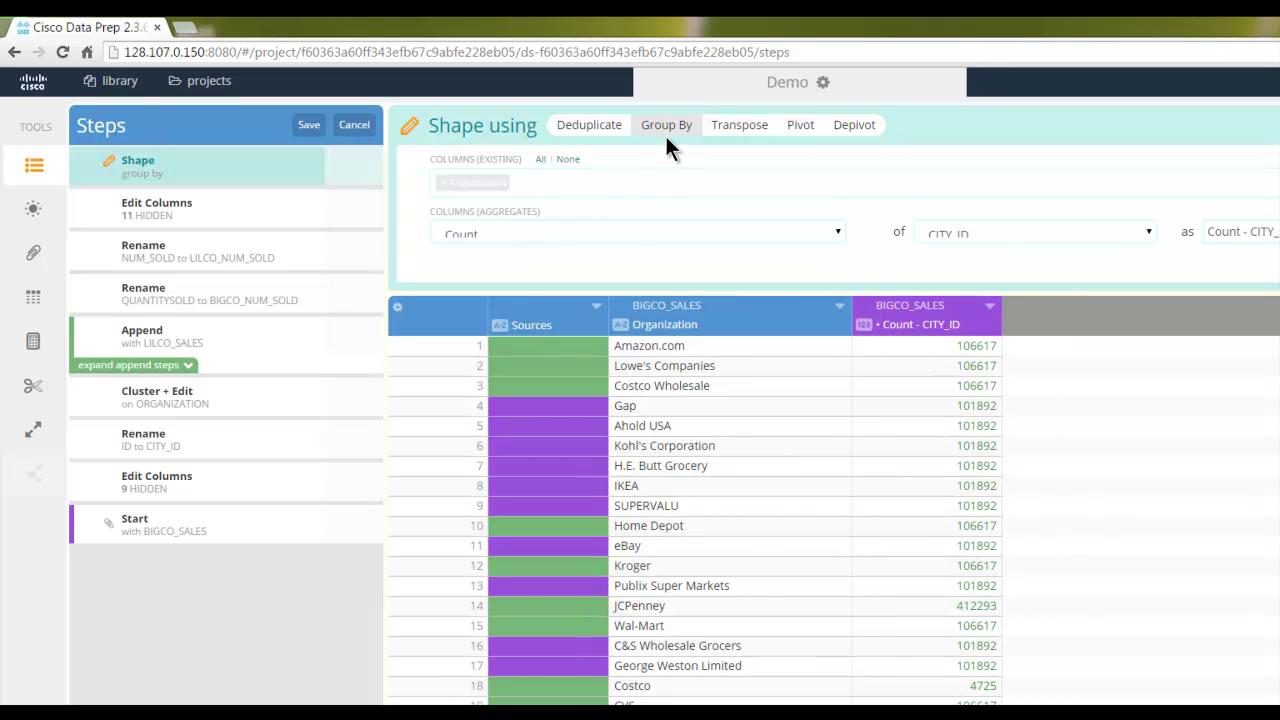
click(540, 160)
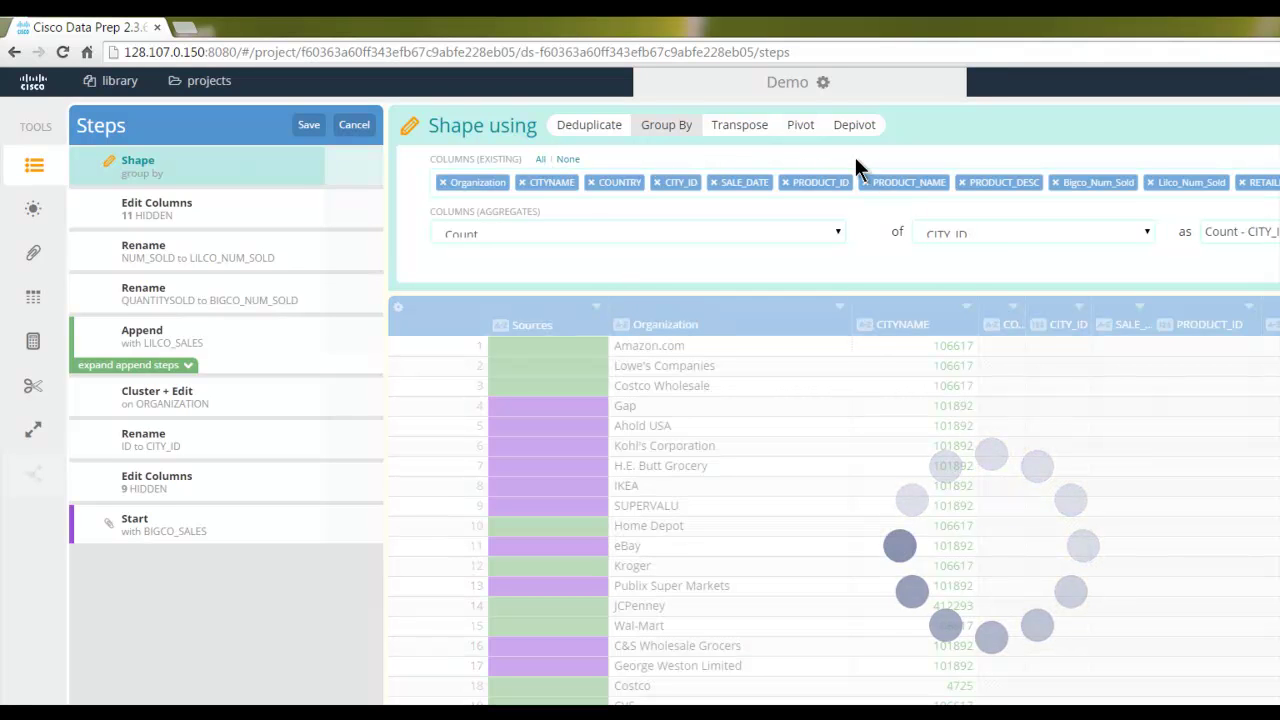
click(1243, 184)
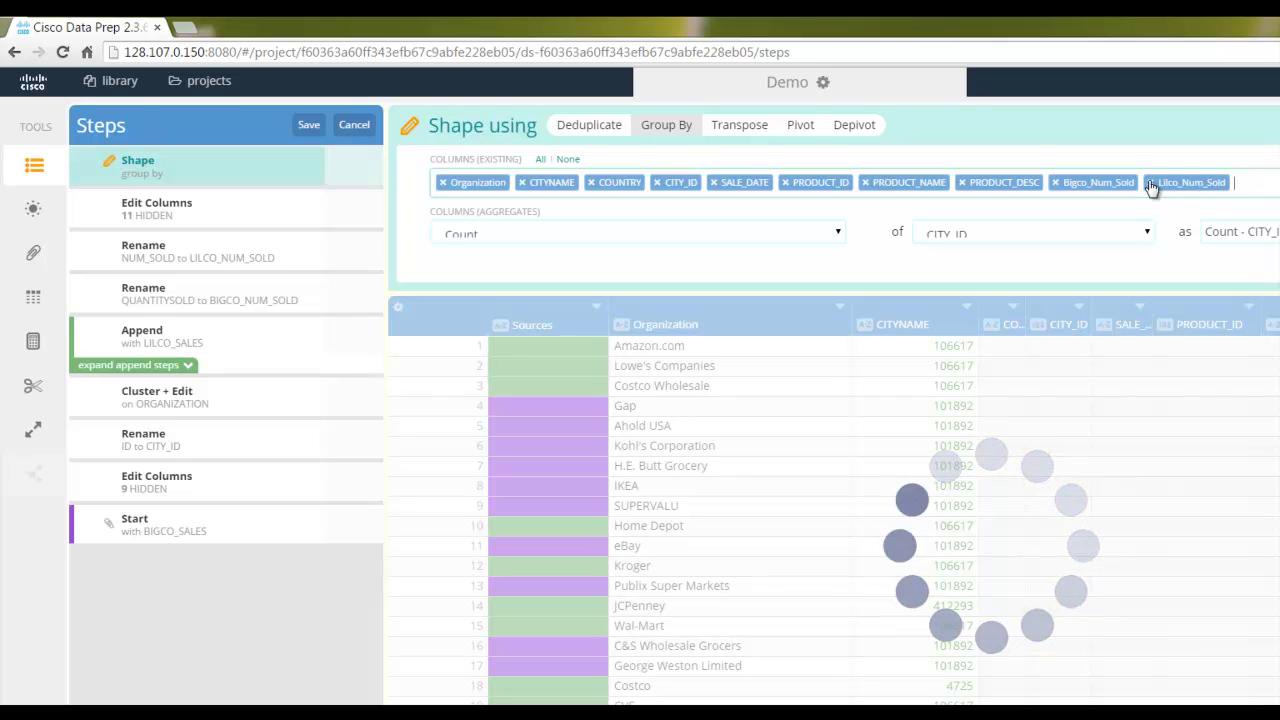
click(1148, 183)
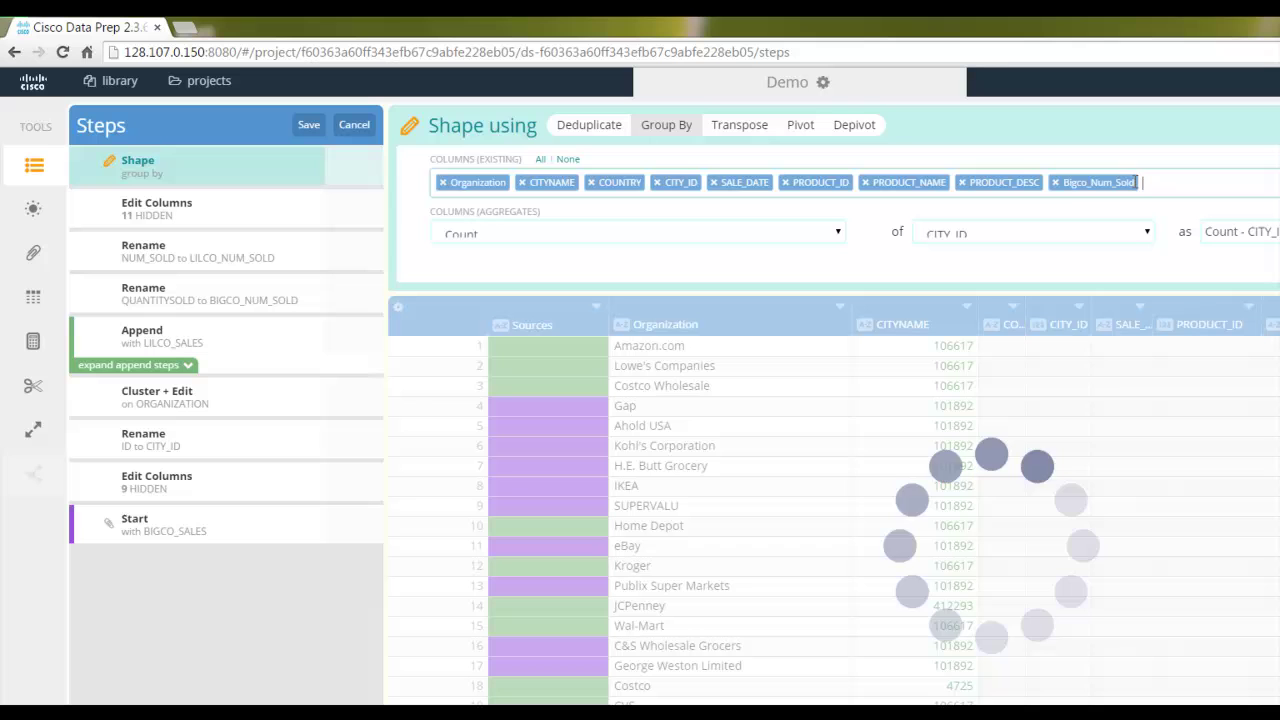
click(1056, 182)
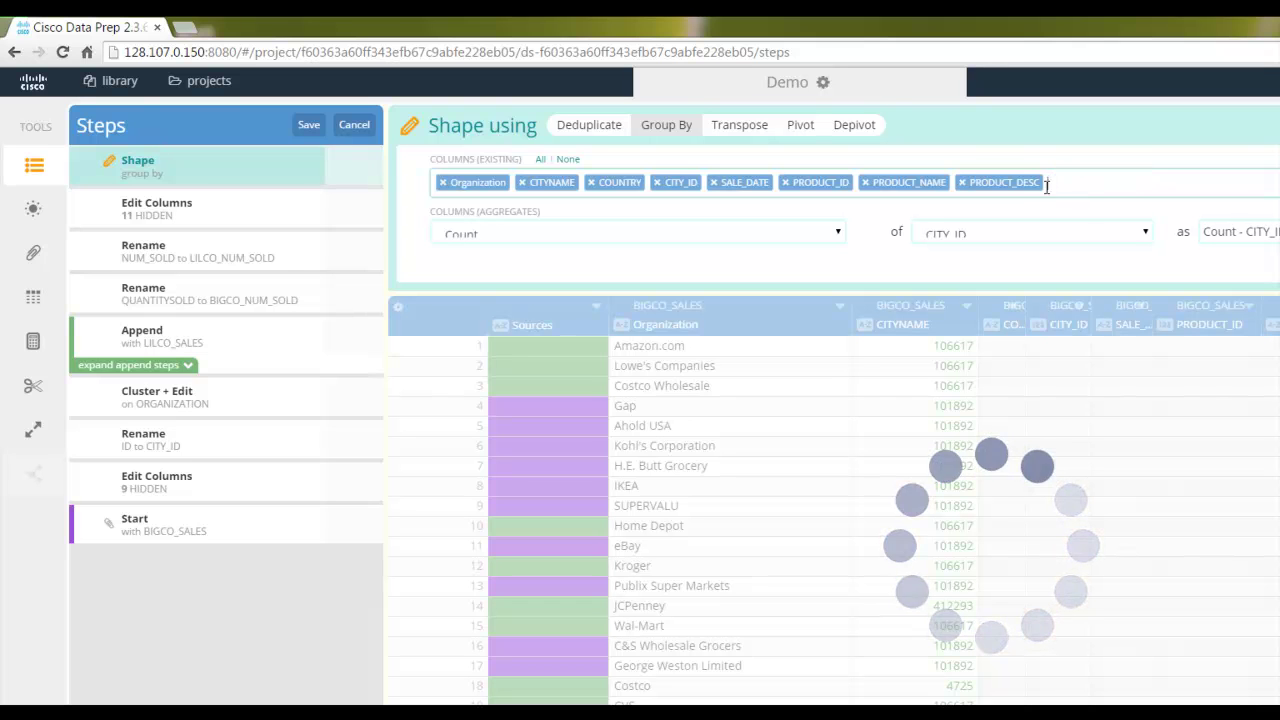
click(962, 183)
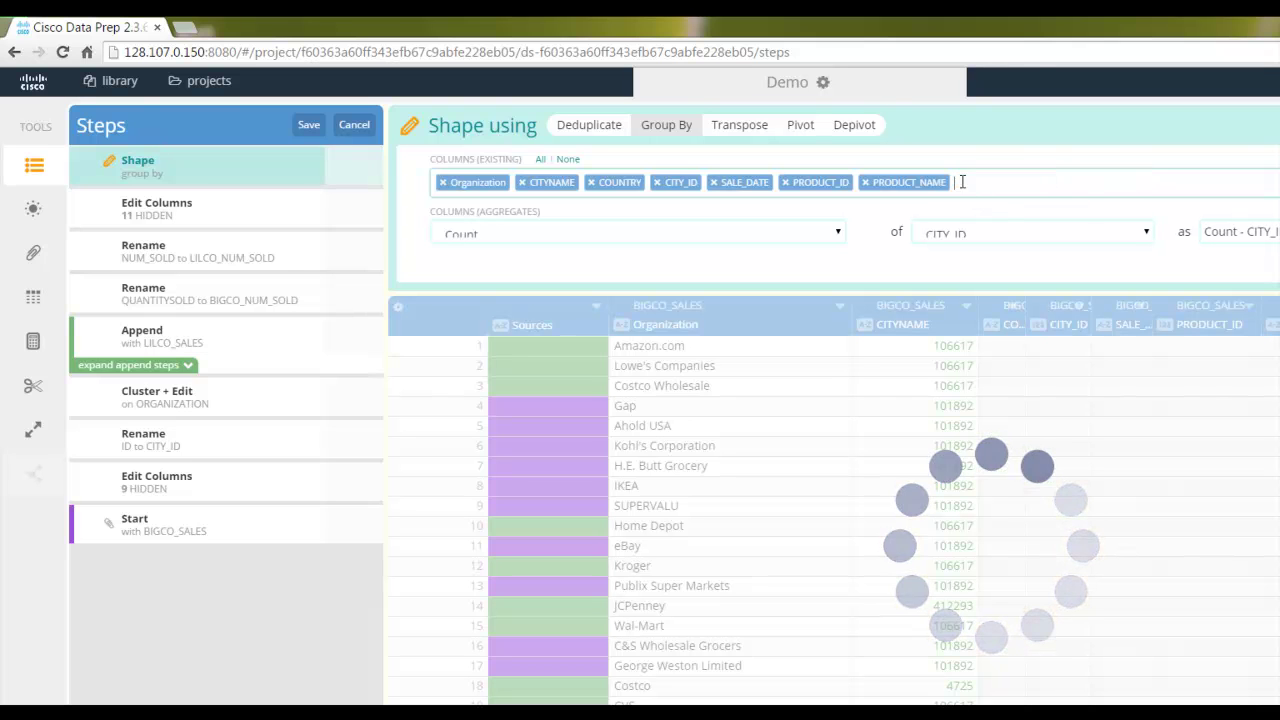
click(866, 183)
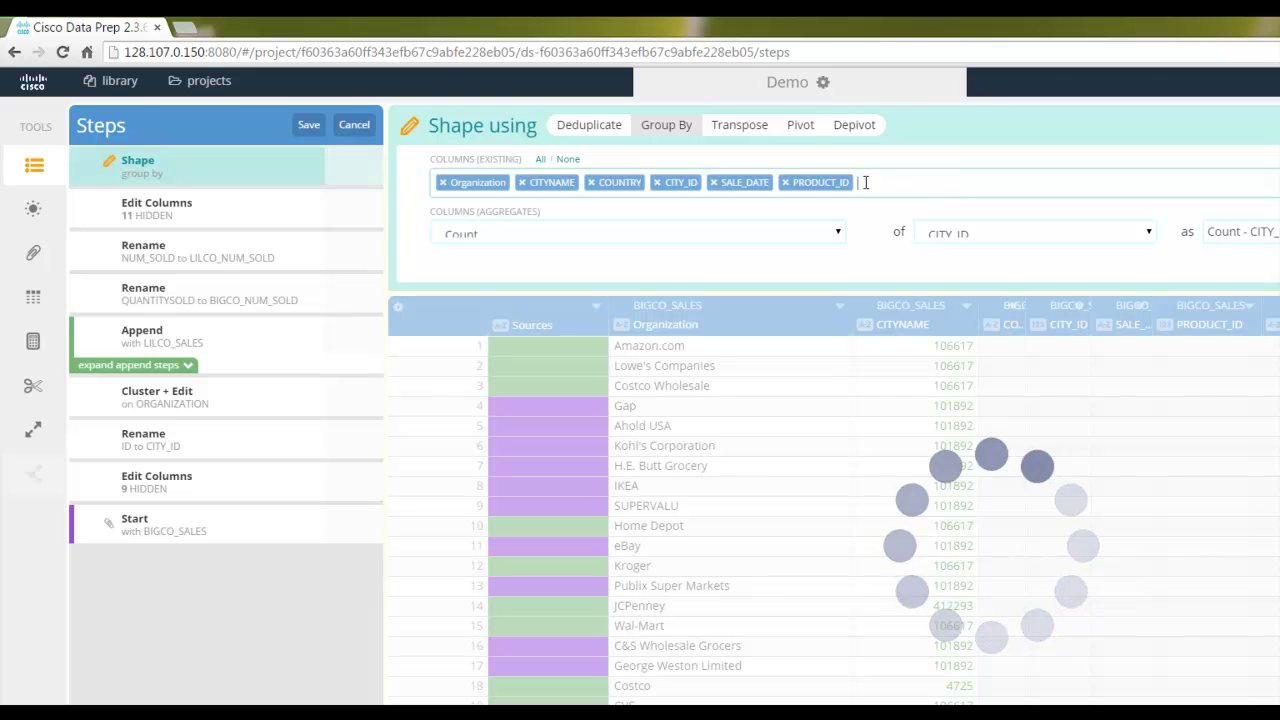
click(786, 183)
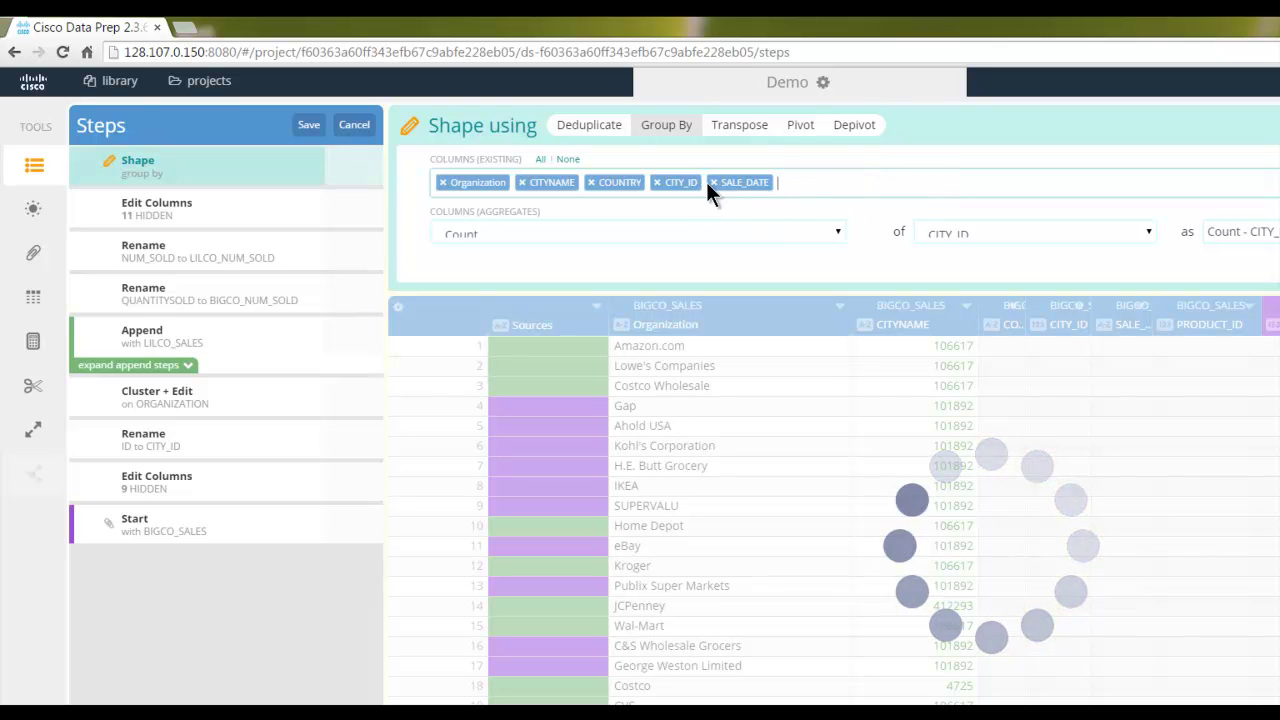
click(708, 183)
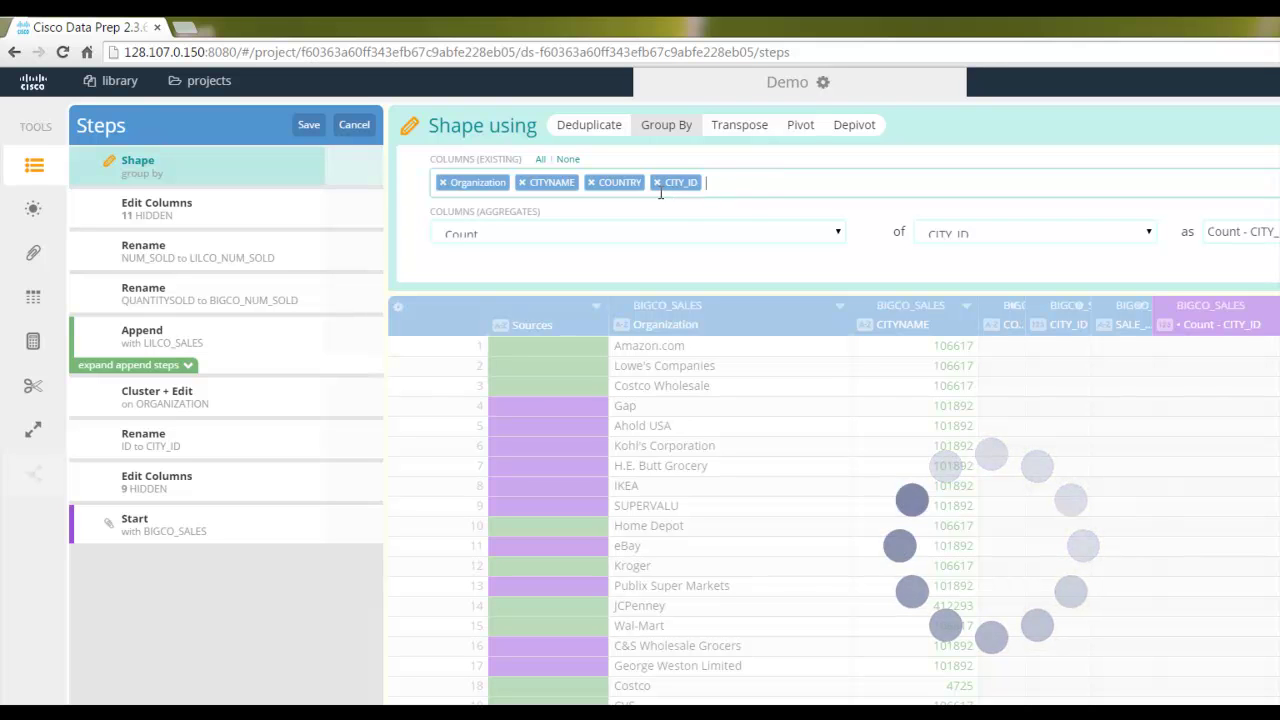
click(657, 183)
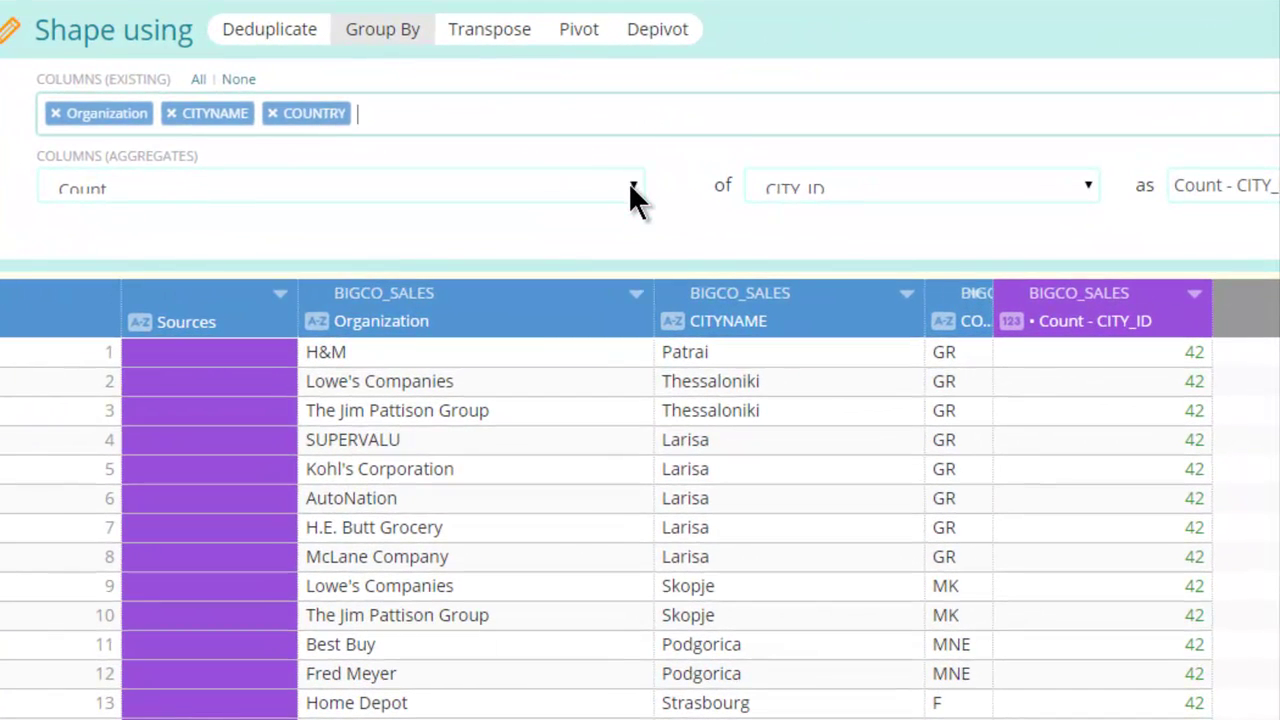
- Set the Group By aggregate to the Sum of Bigco_Num_Sold
click(631, 187)
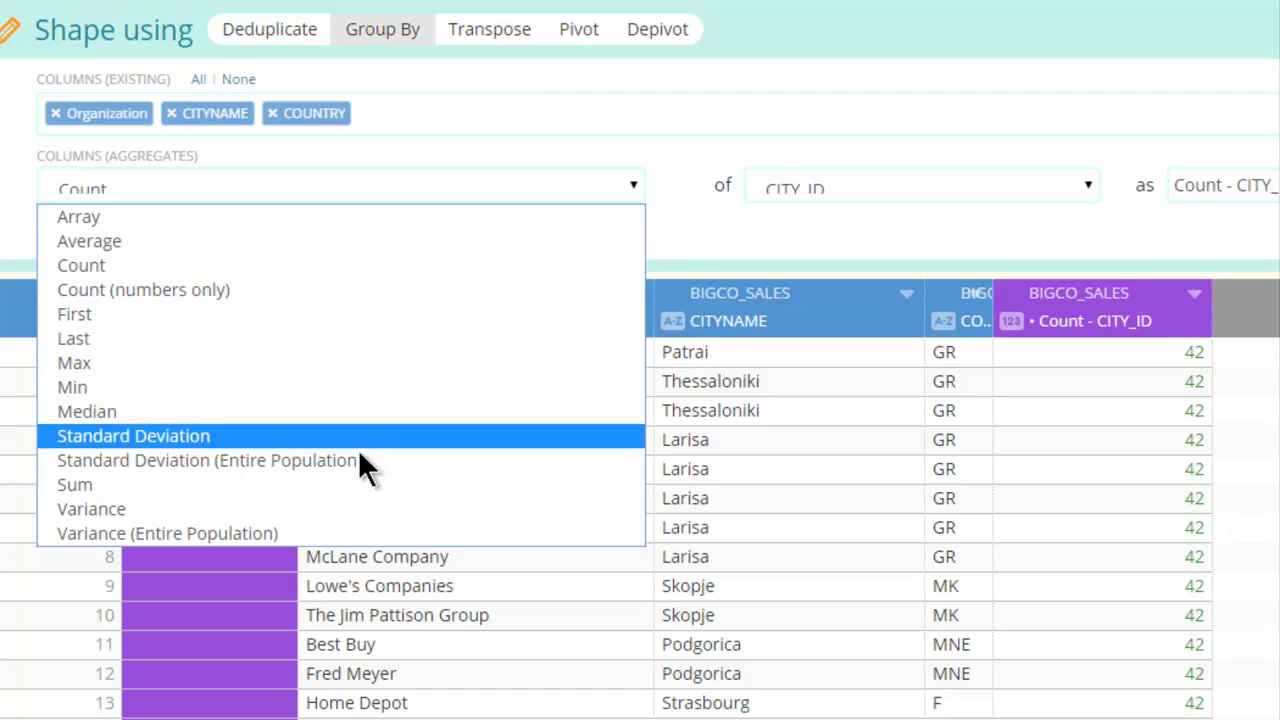
click(355, 484)
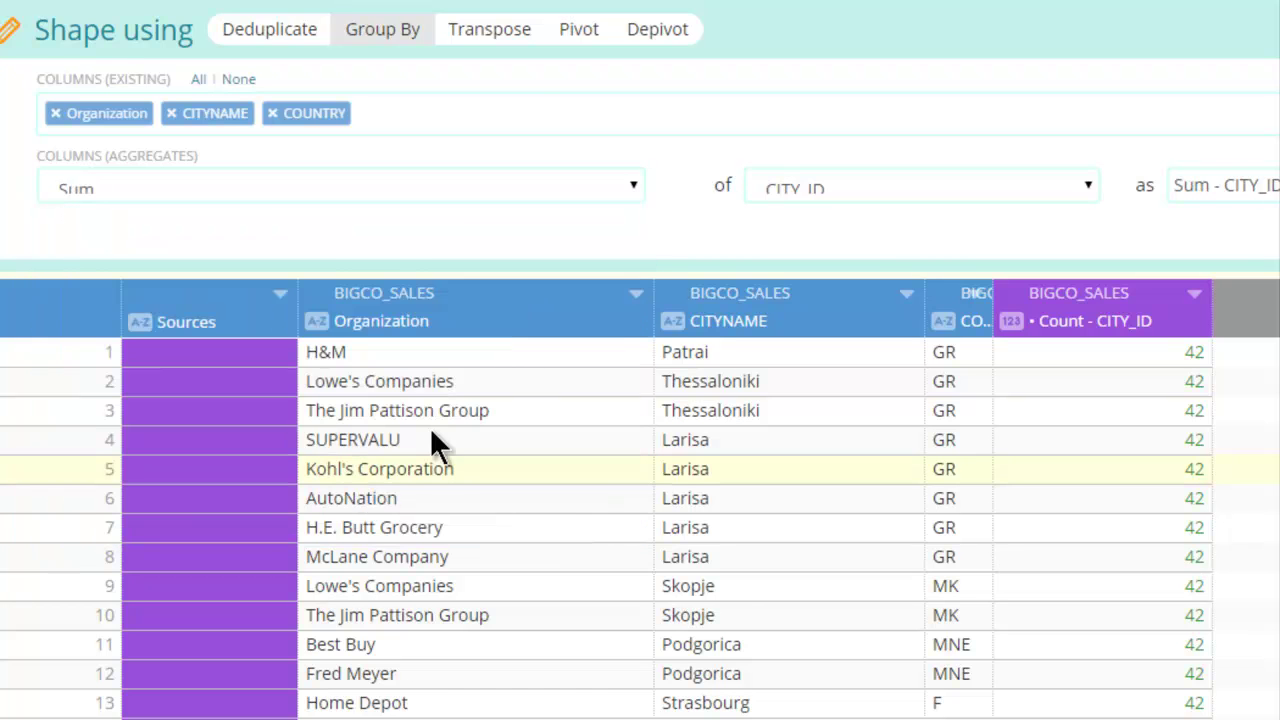
click(1089, 185)
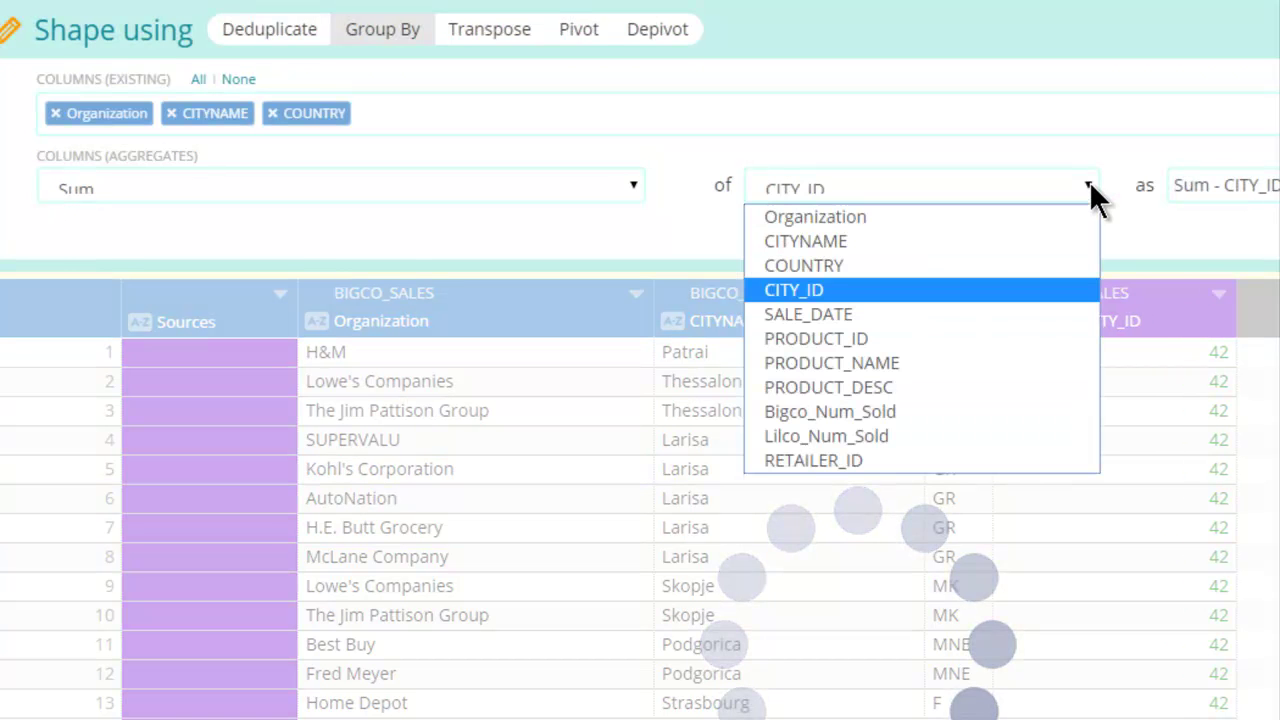
click(952, 411)
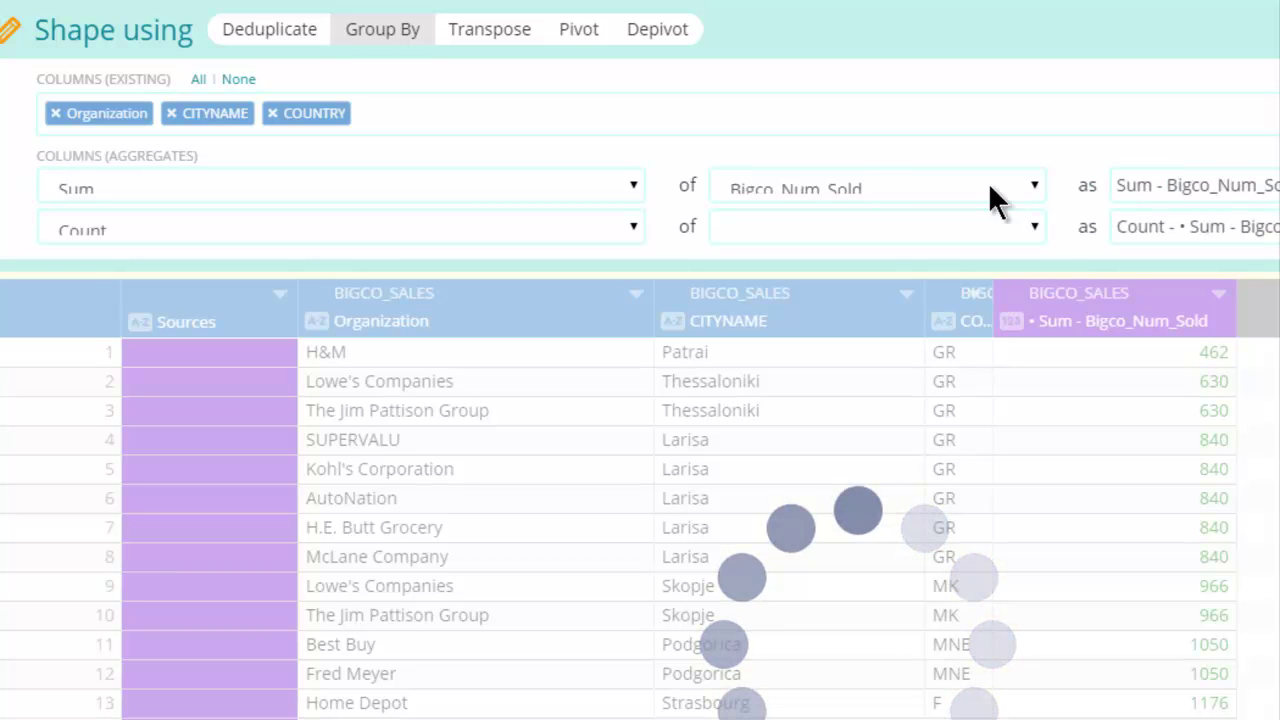
- Add a second Group By aggregate with the Sum of Lilco_Num_Sold and save the Shape step
click(634, 224)
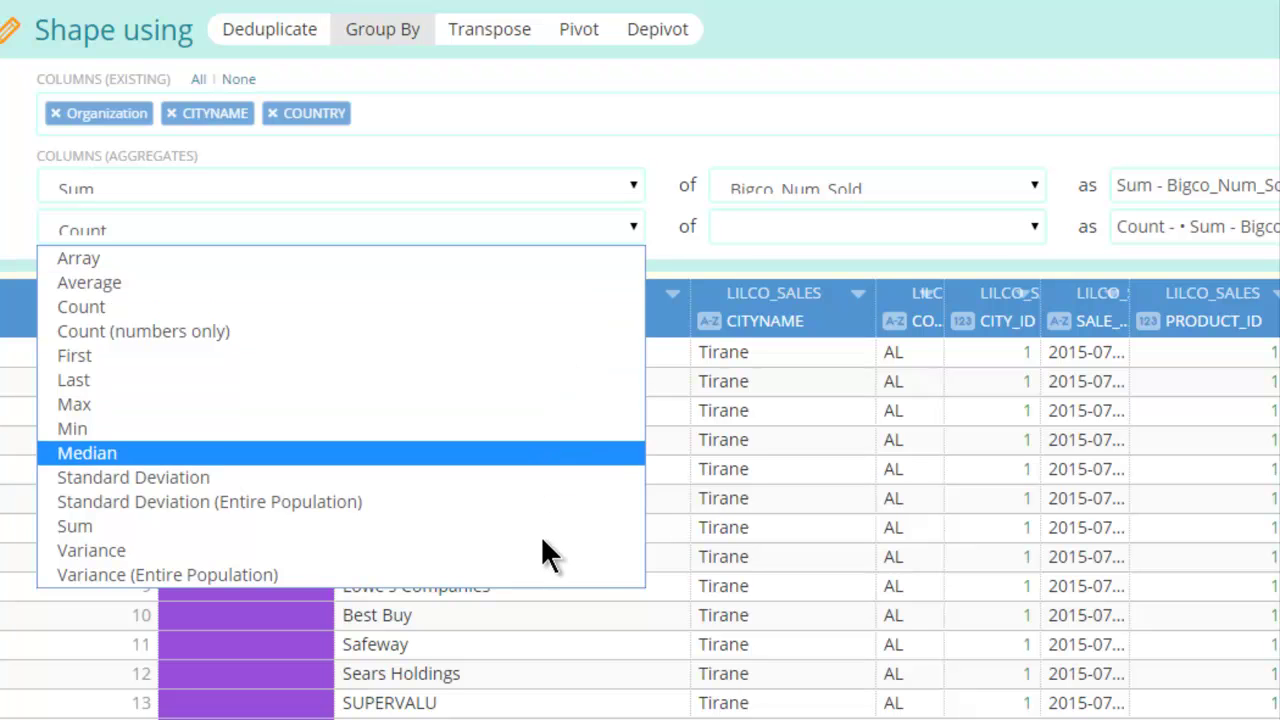
click(432, 526)
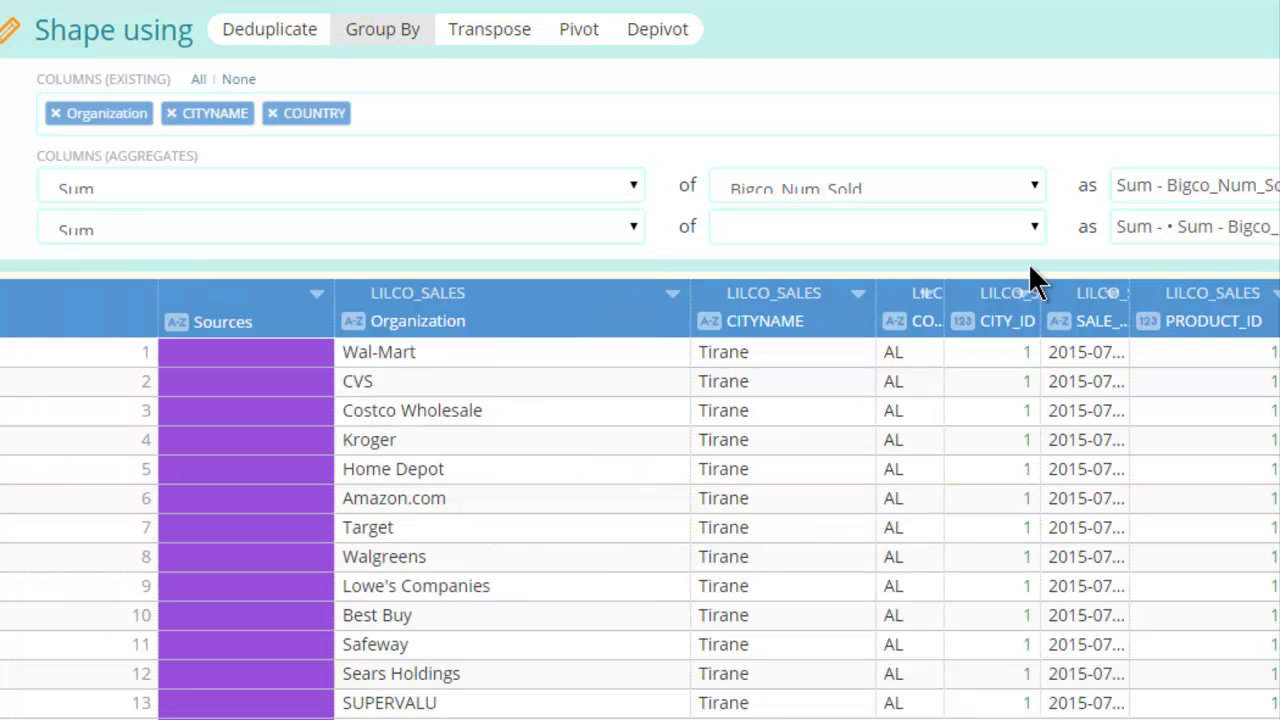
click(1033, 228)
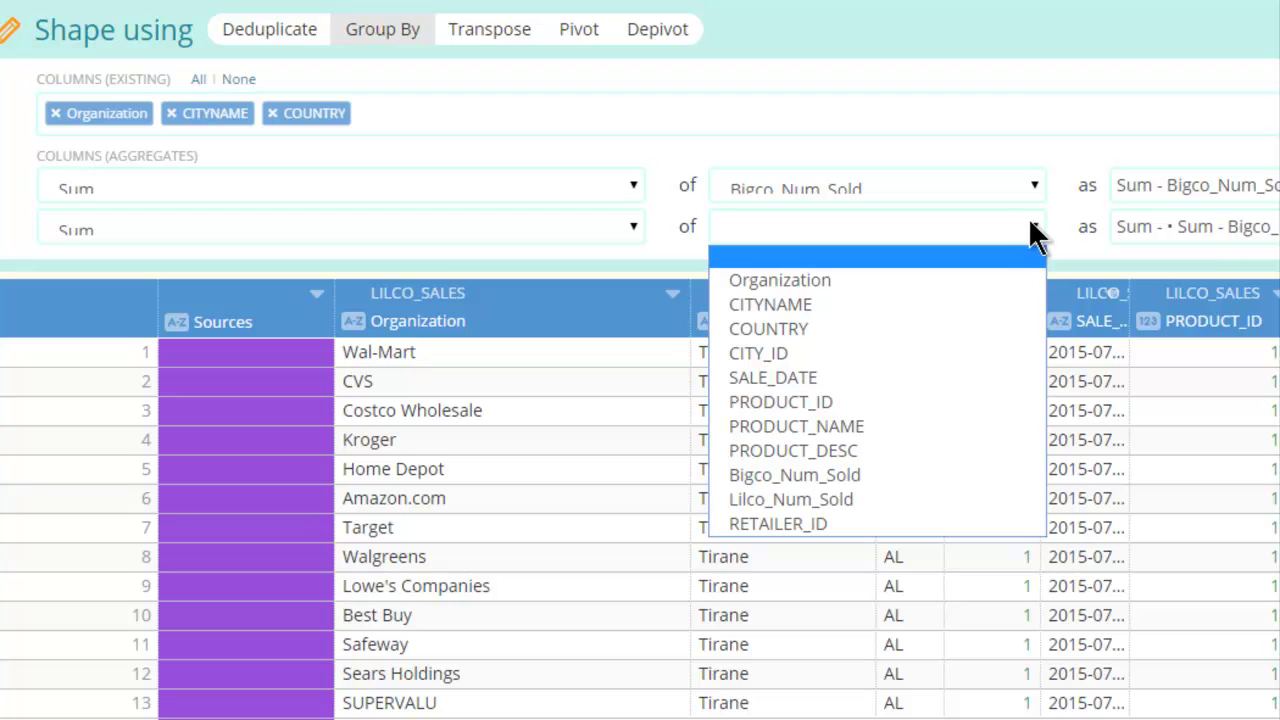
click(931, 487)
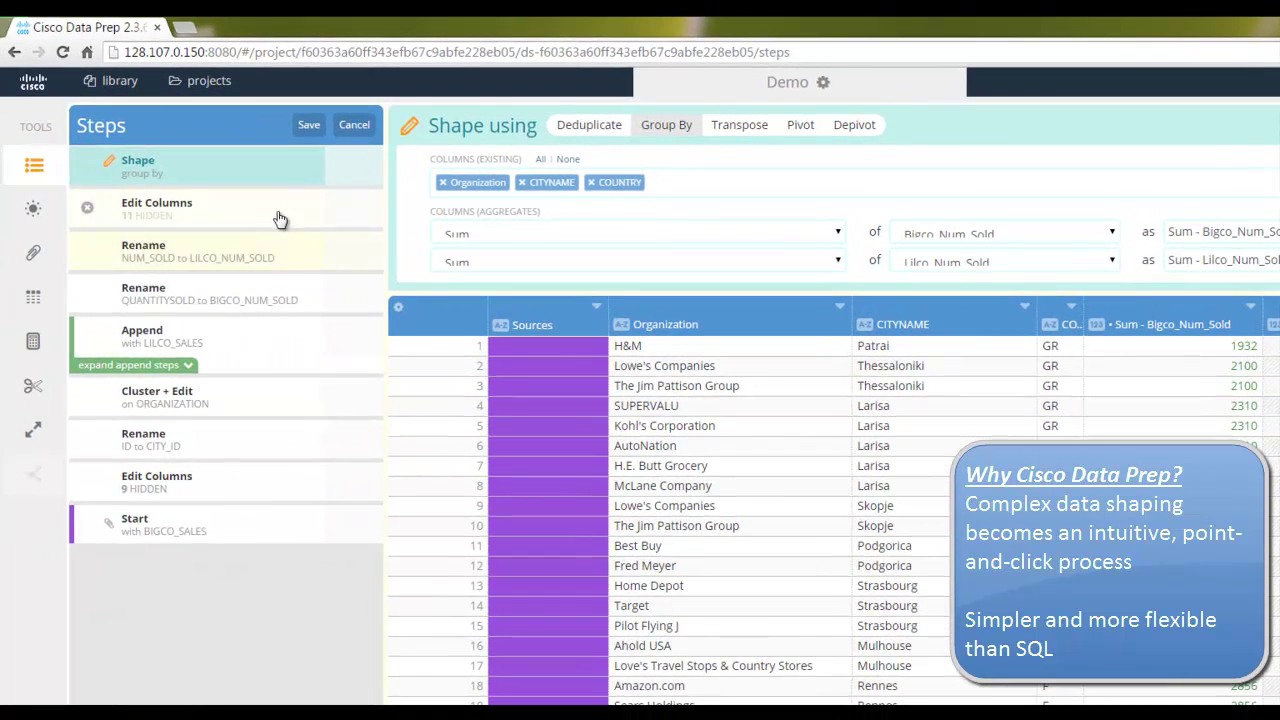
click(309, 127)
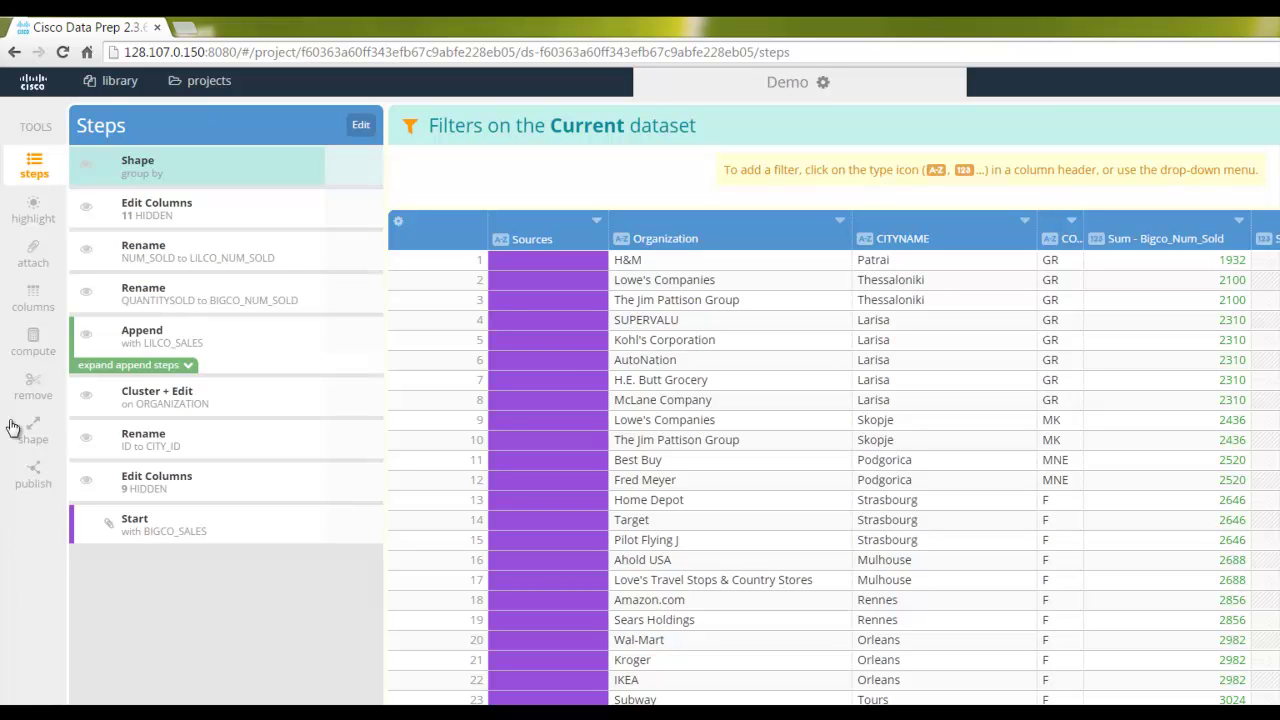
- Add a Compute step whose formula uses SUM on the Sum - Bigco_Num_Sold and Sum - Lilco_Num_Sold columns
click(36, 340)
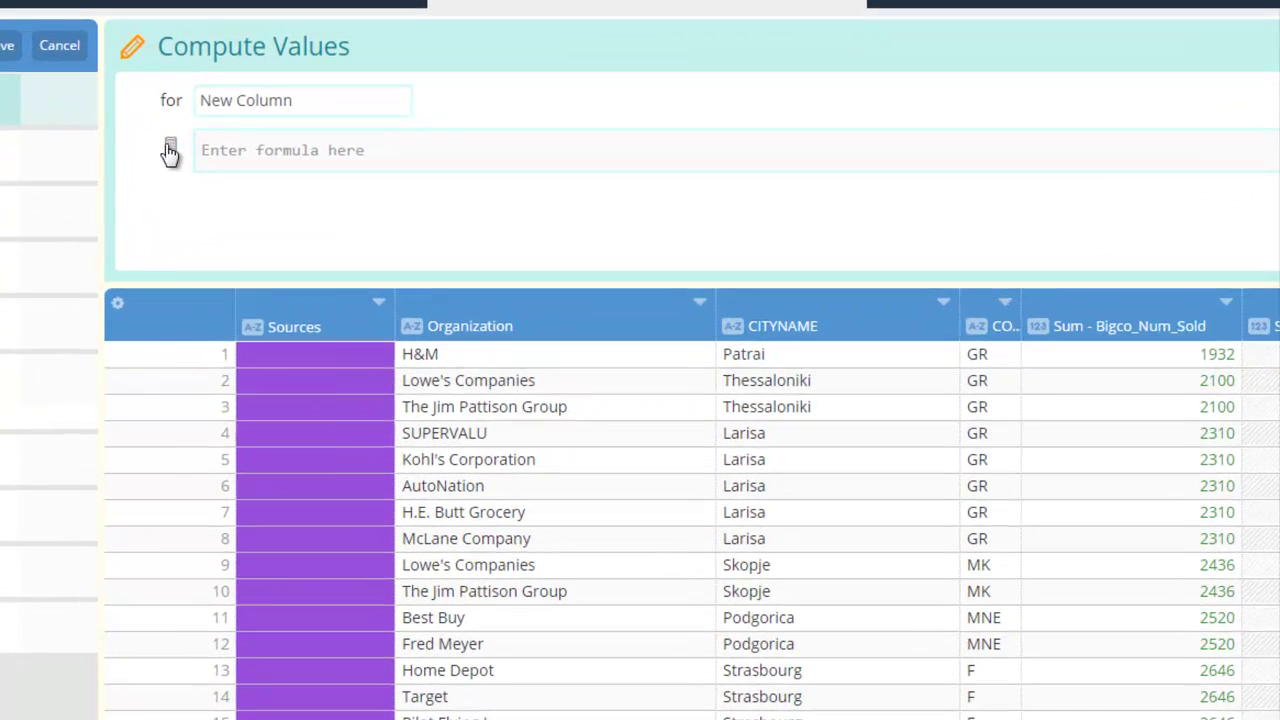
click(365, 186)
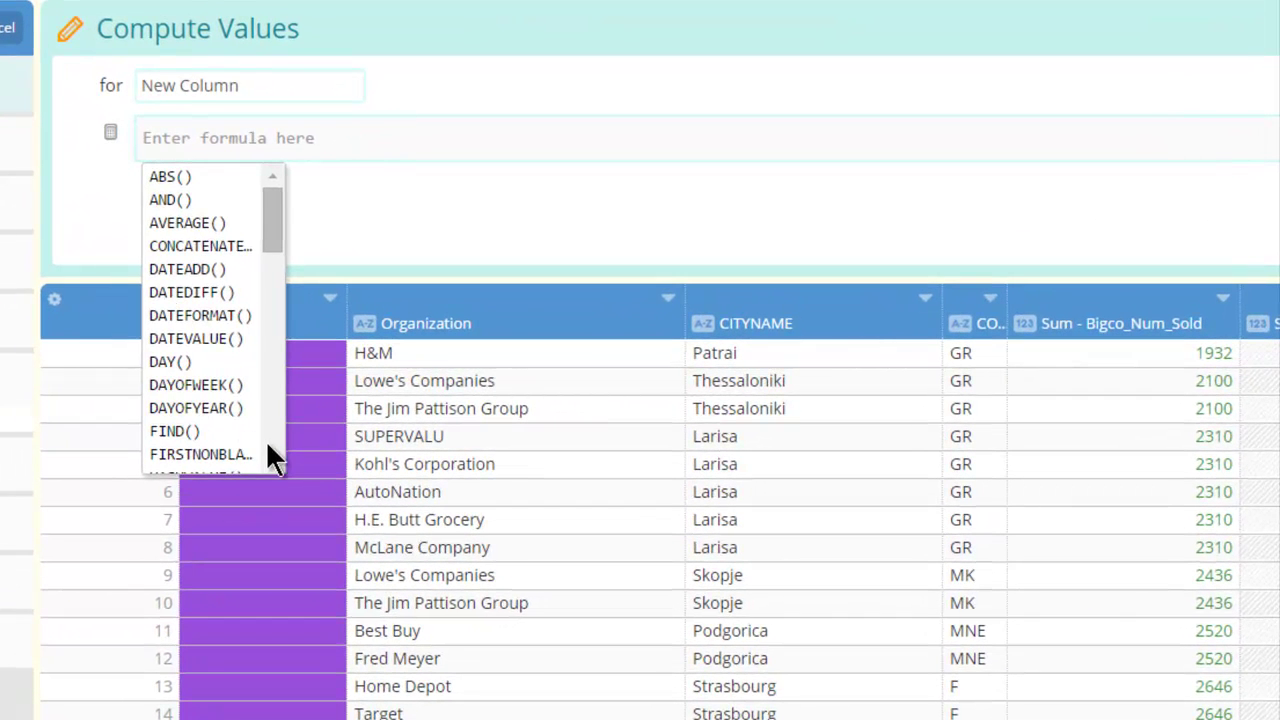
scroll(275, 438, down, 8)
scroll(272, 427, down, 3)
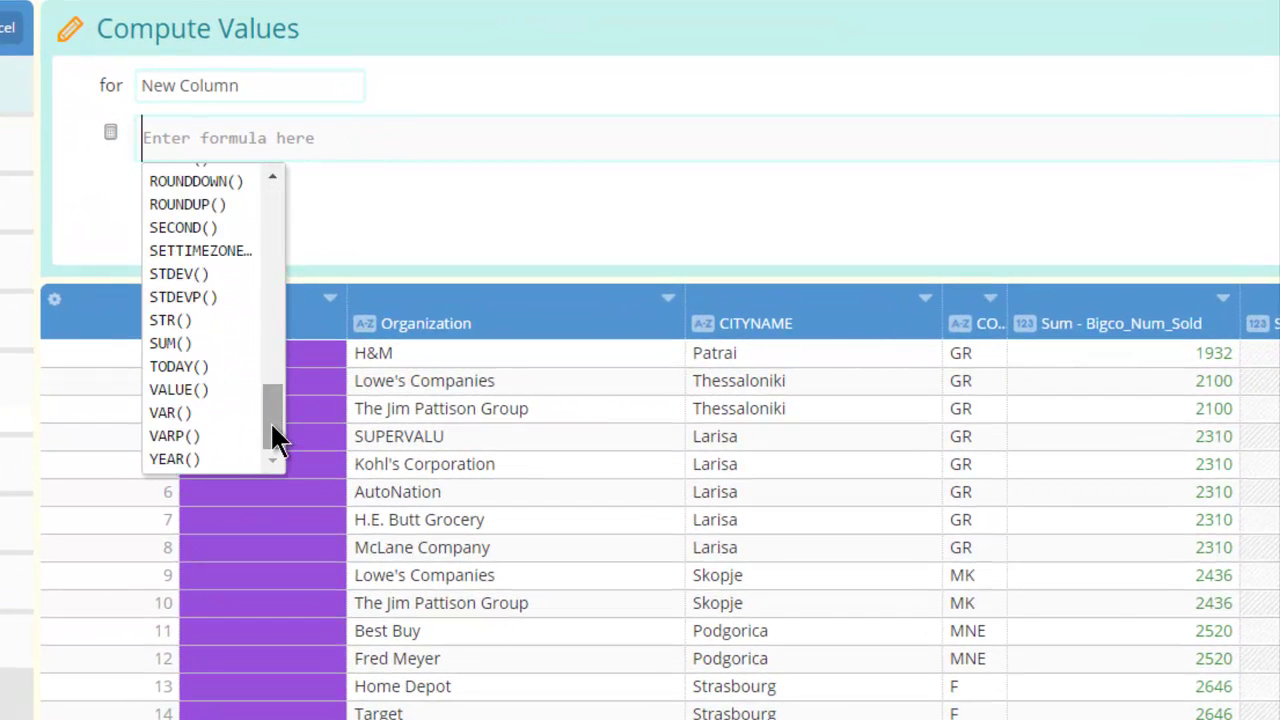
click(163, 344)
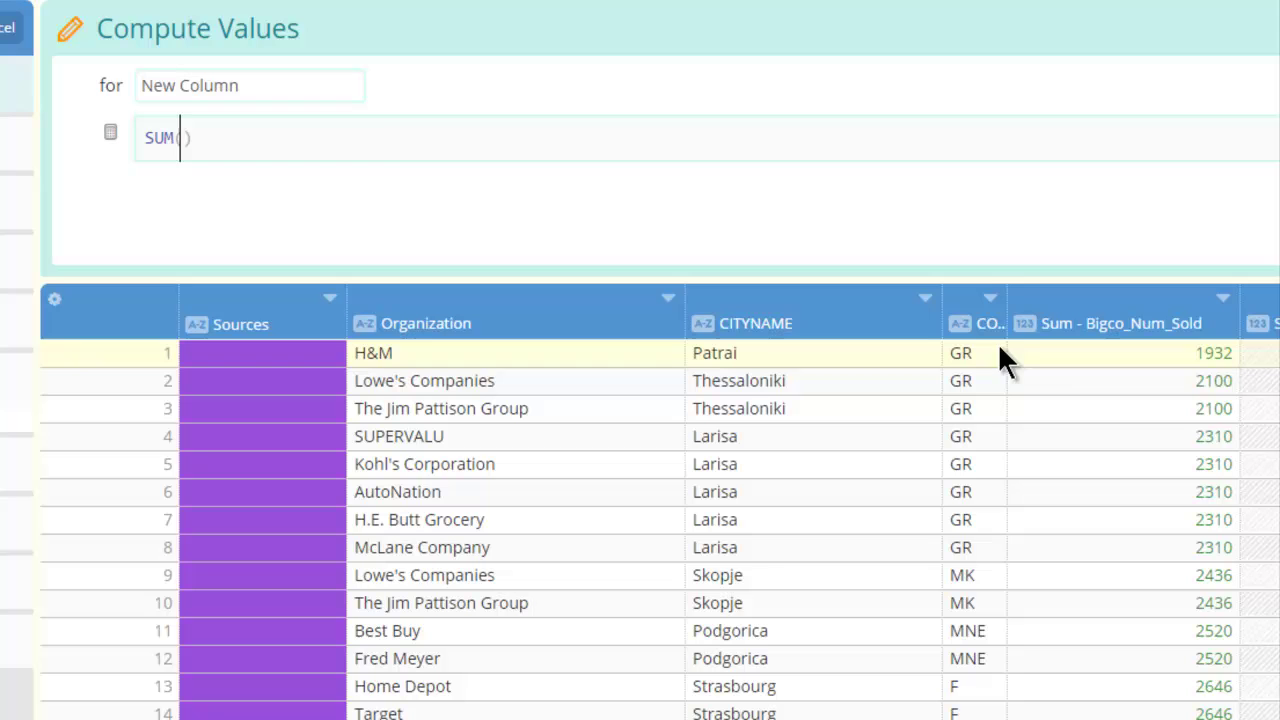
click(1063, 333)
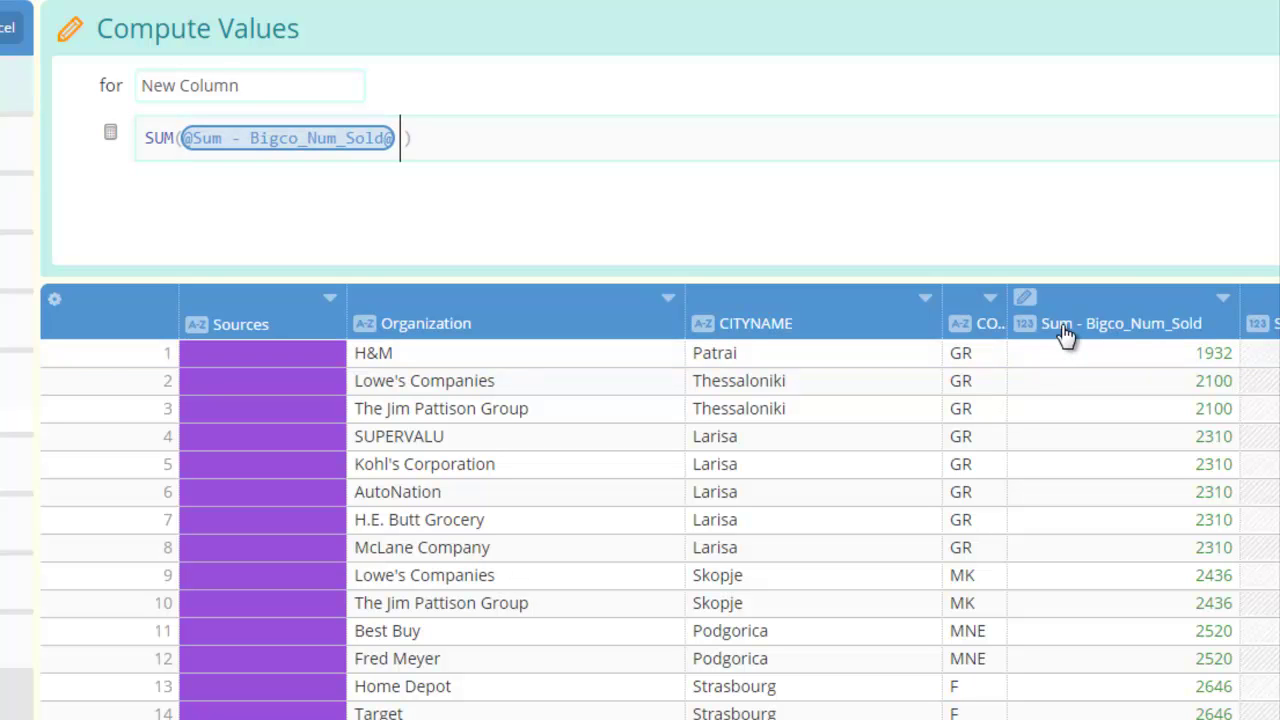
text(,)
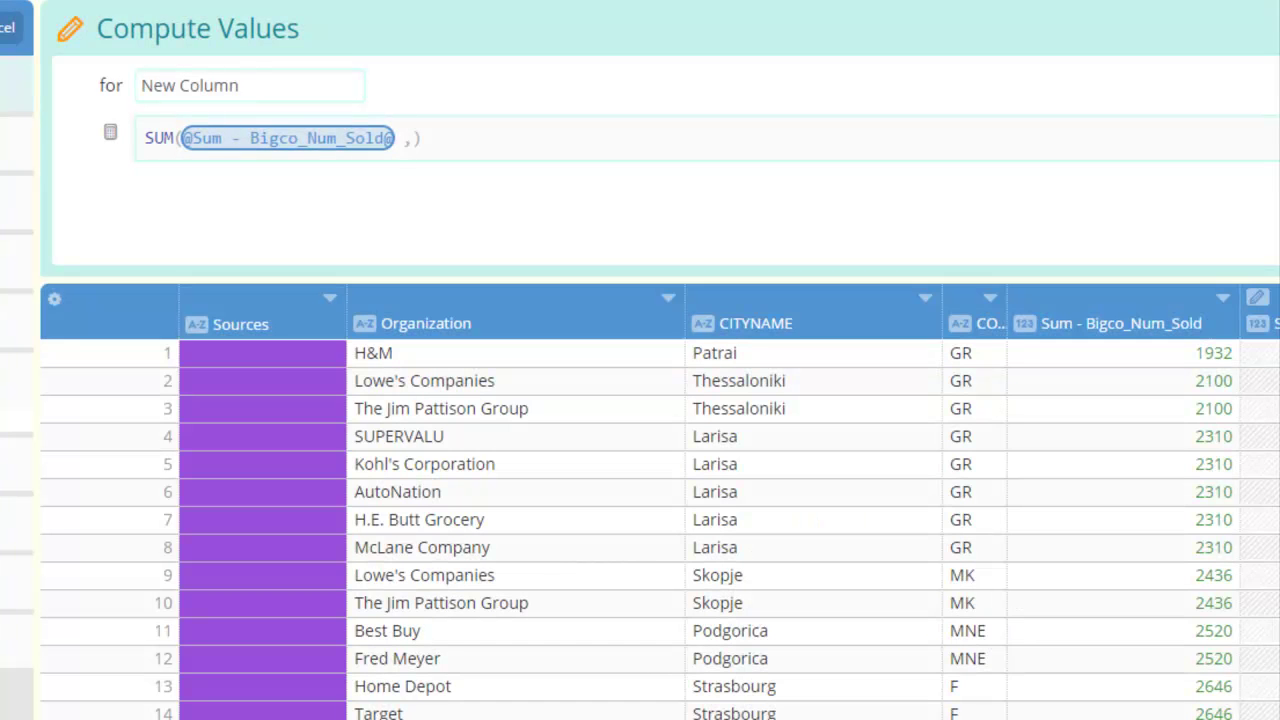
click(1262, 322)
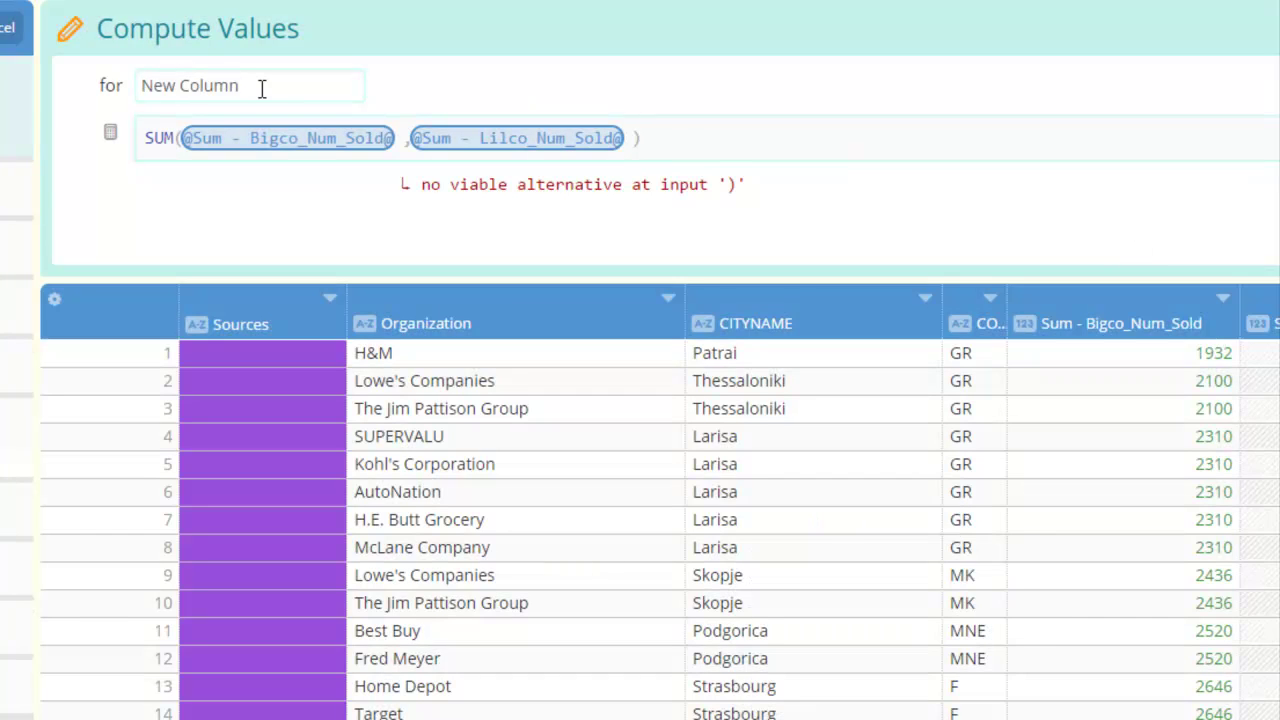
- Name the computed column All_Num_Sold and save the Compute step
drag(261, 88, 97, 80)
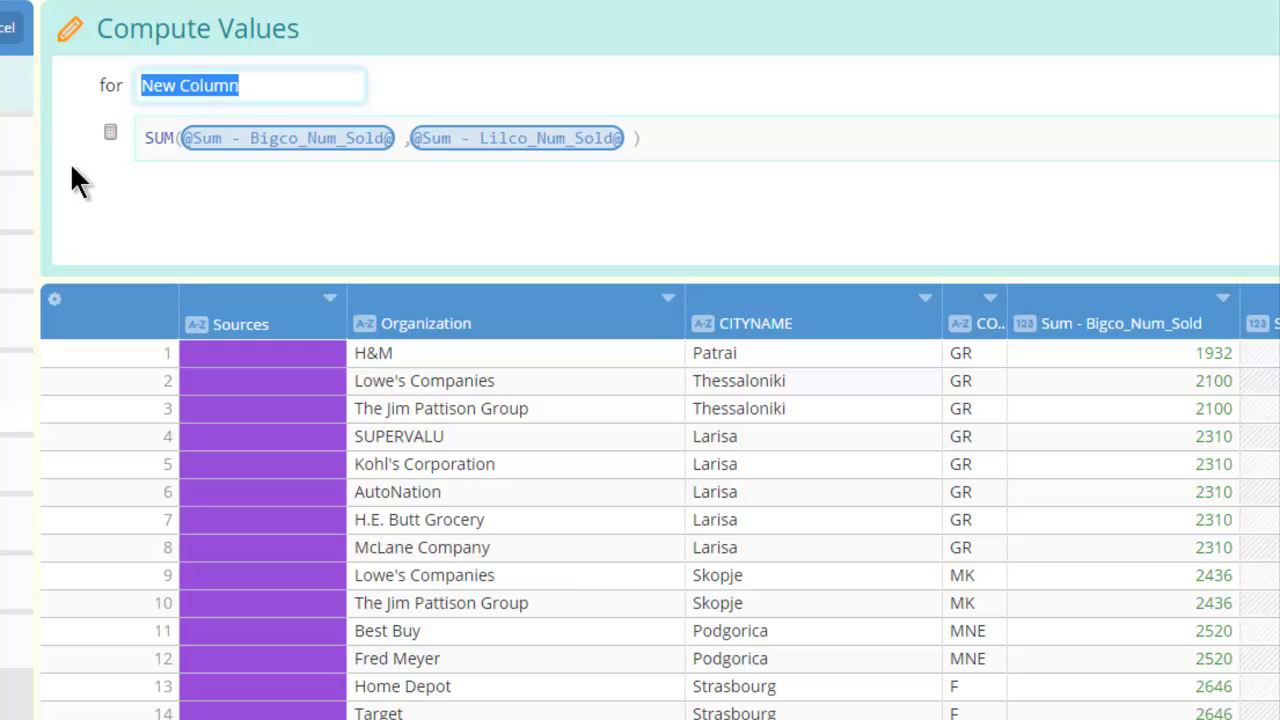
text(All_Nu)
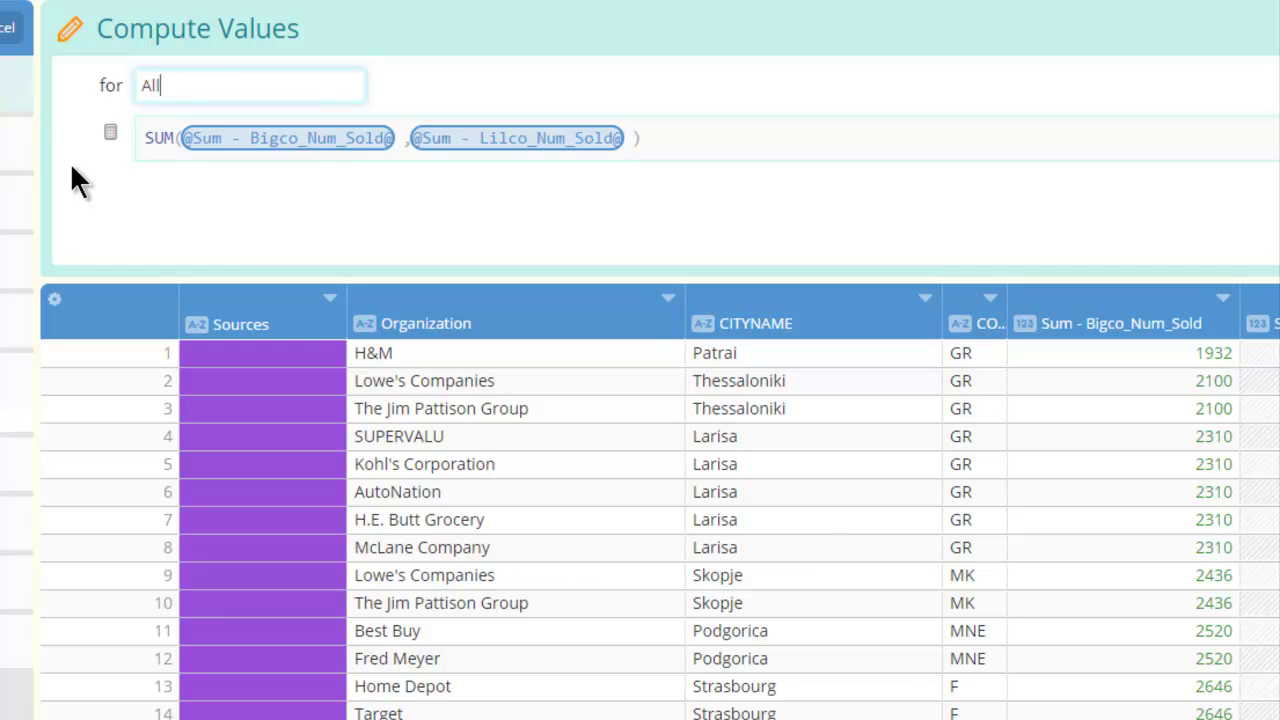
text(m)
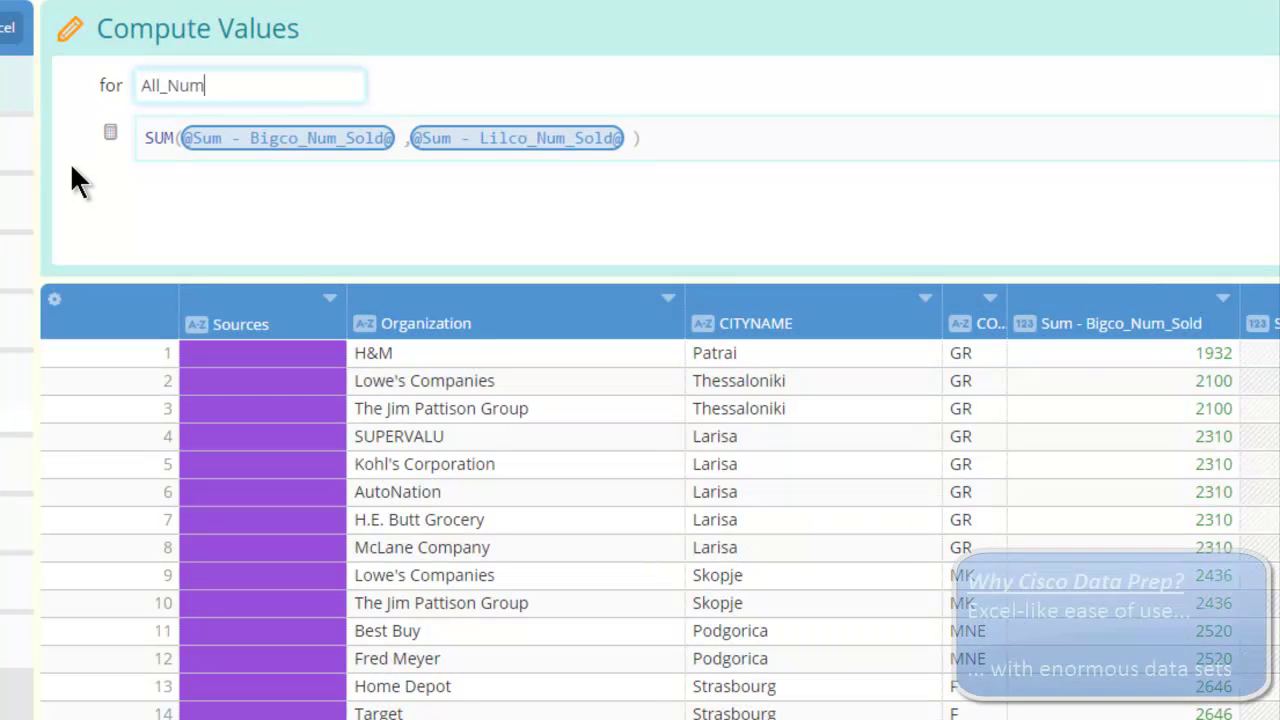
text(_So)
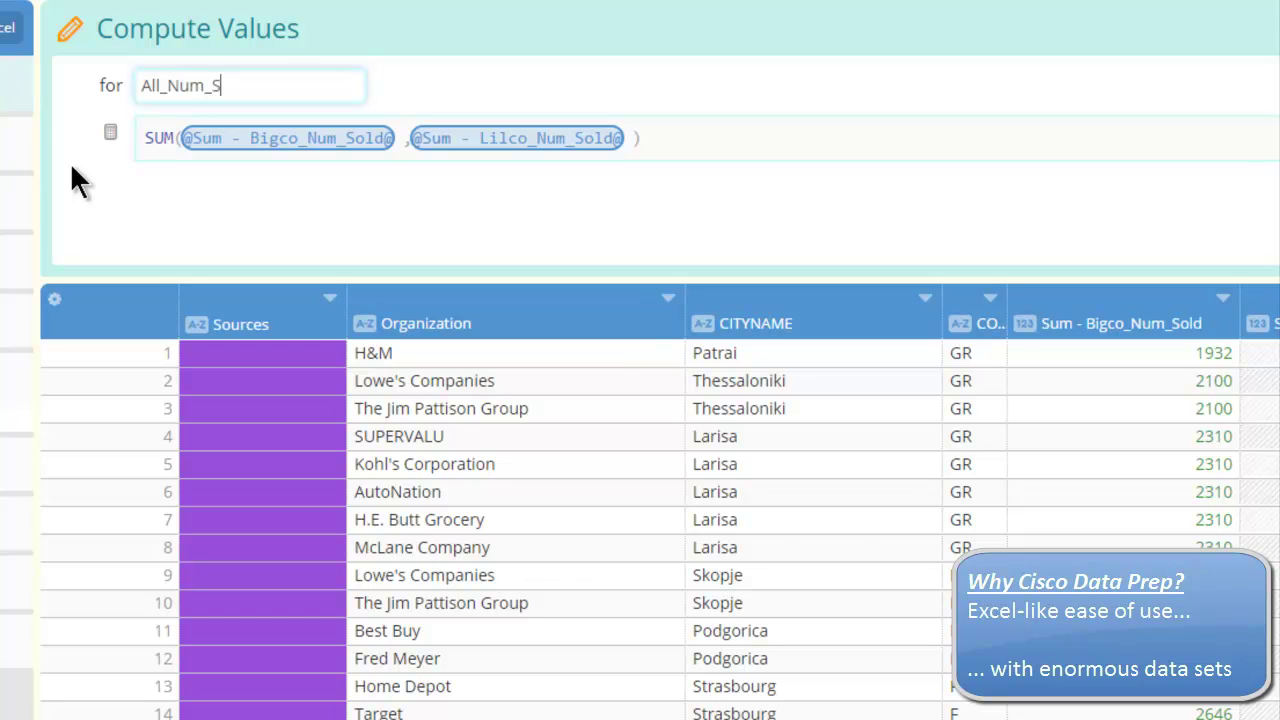
text(ld)
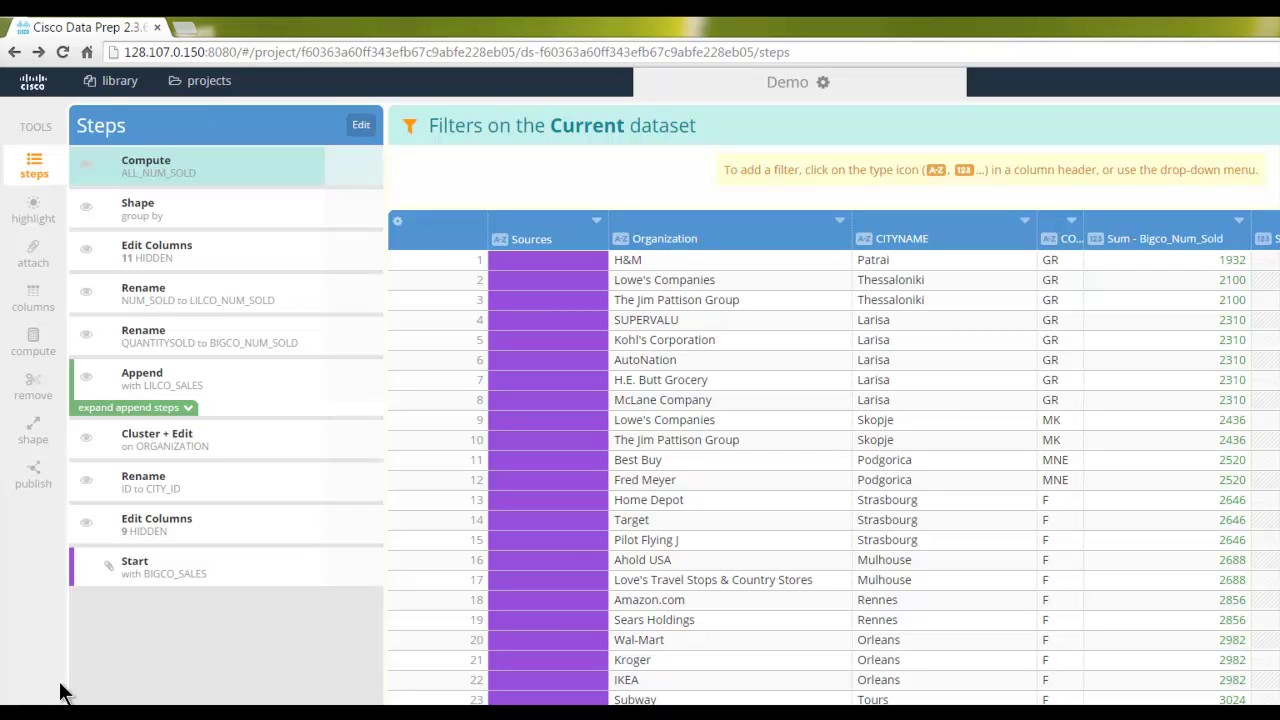
- Publish the project's result to the library as an AnswerSet named Demo_AnswerSet
click(33, 475)
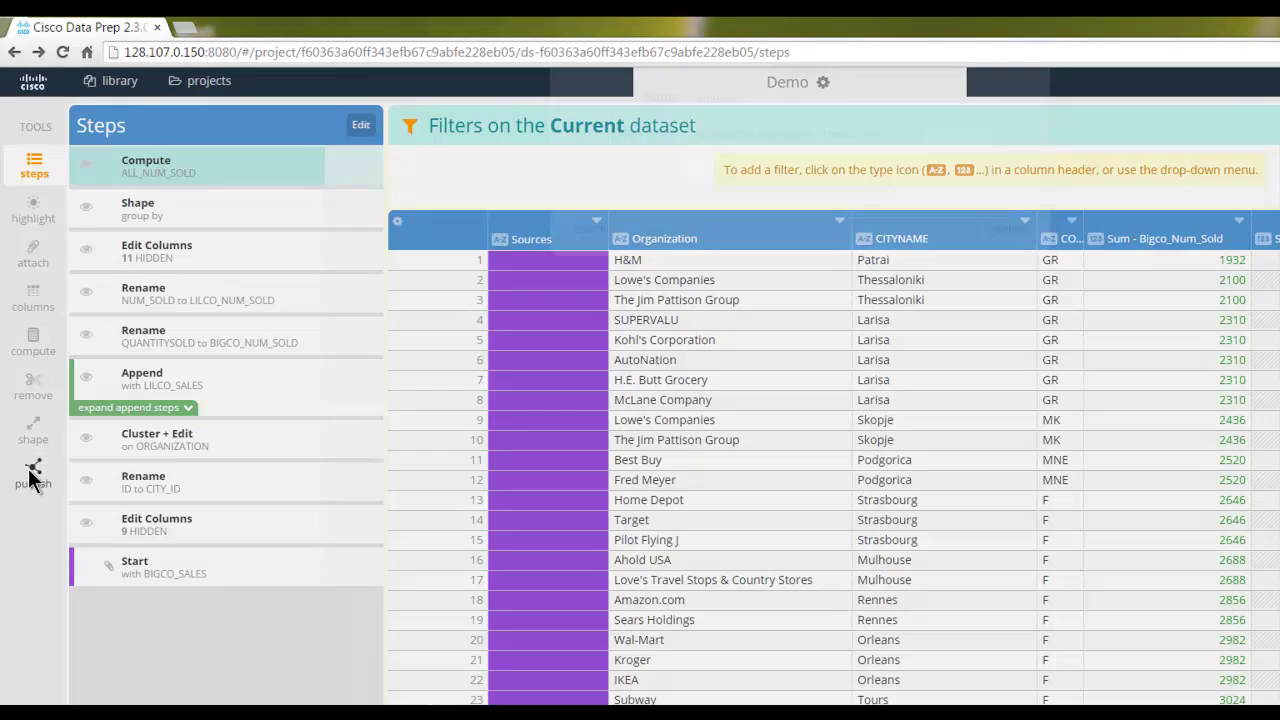
click(746, 152)
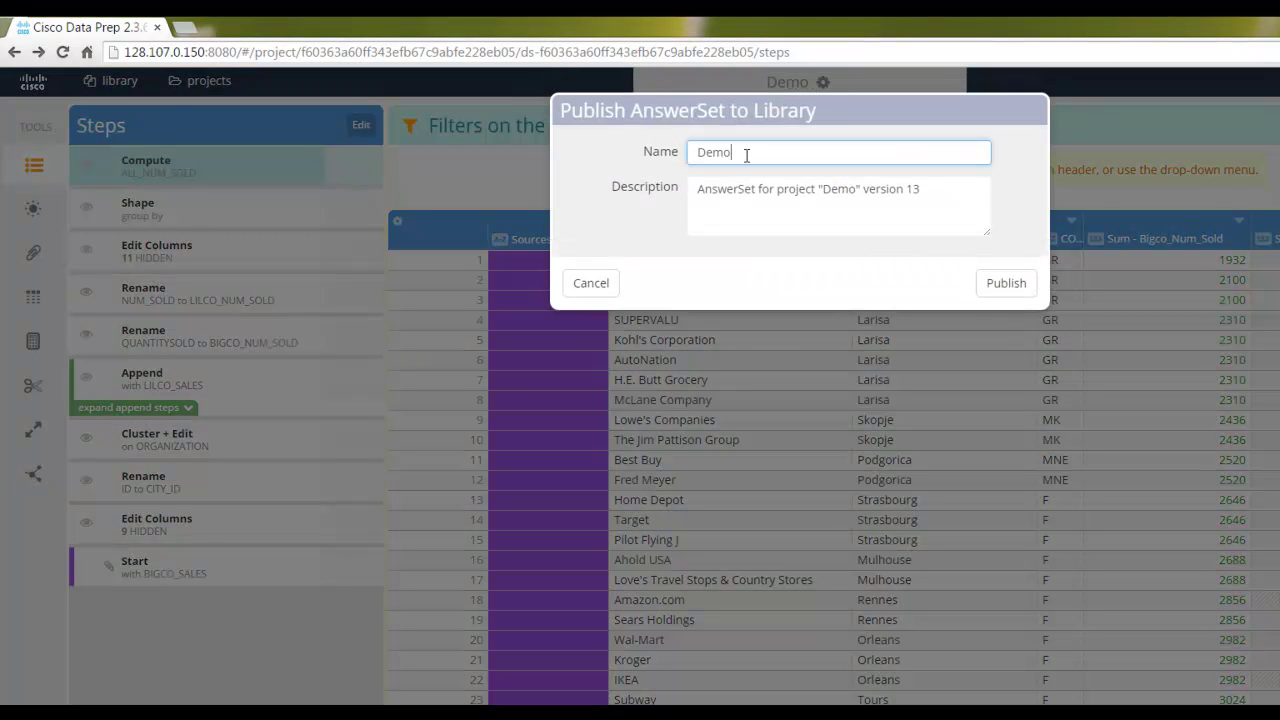
text(_AnswerSet)
click(1026, 291)
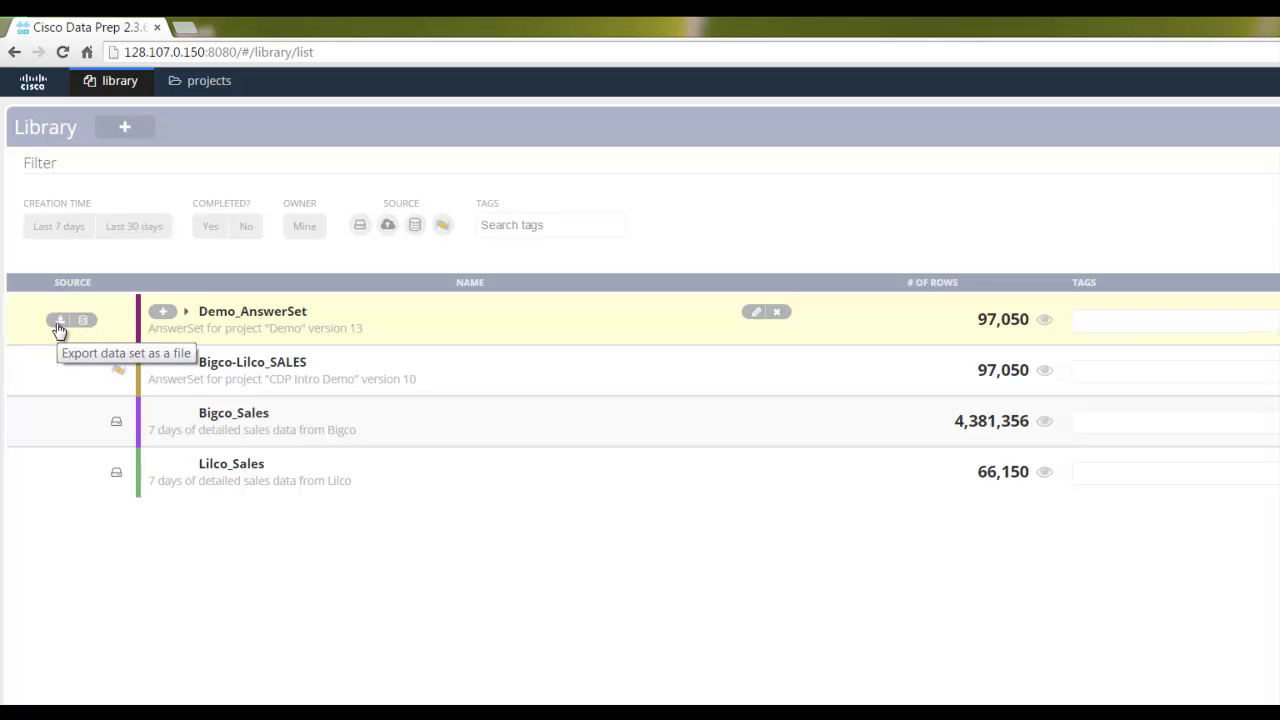
- Start exporting the Demo_AnswerSet data set from the library as a file
click(58, 324)
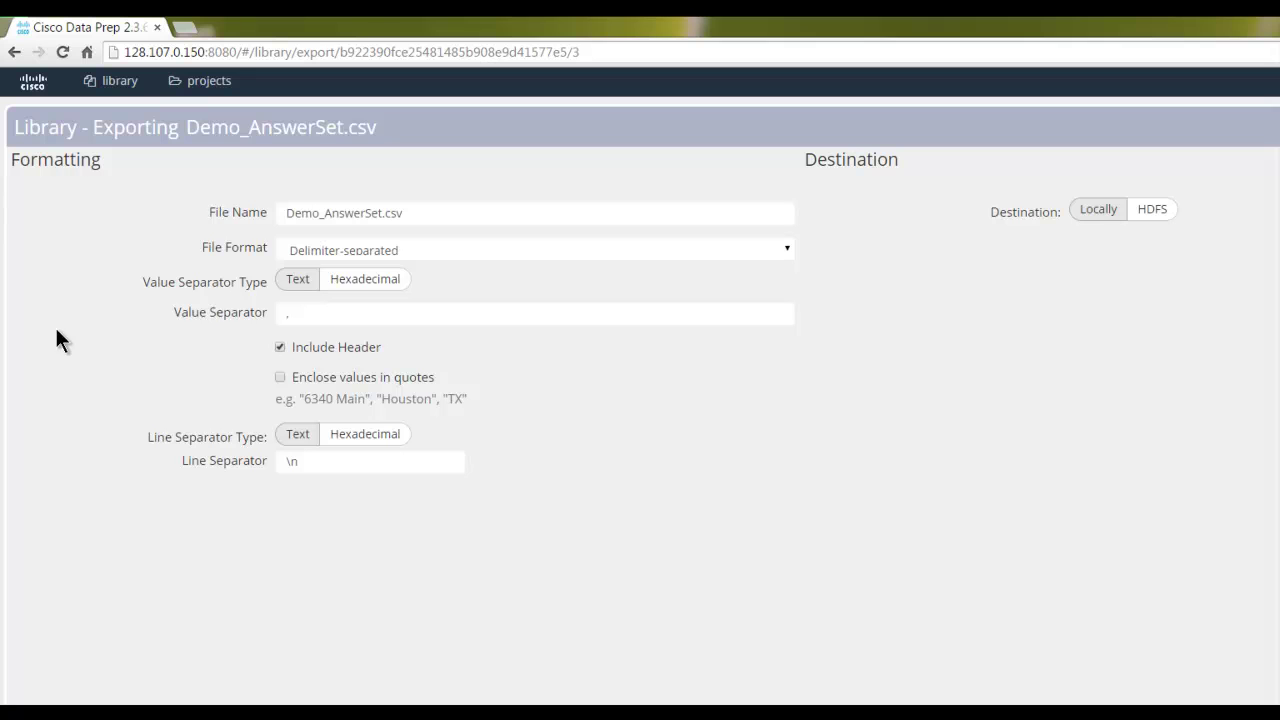